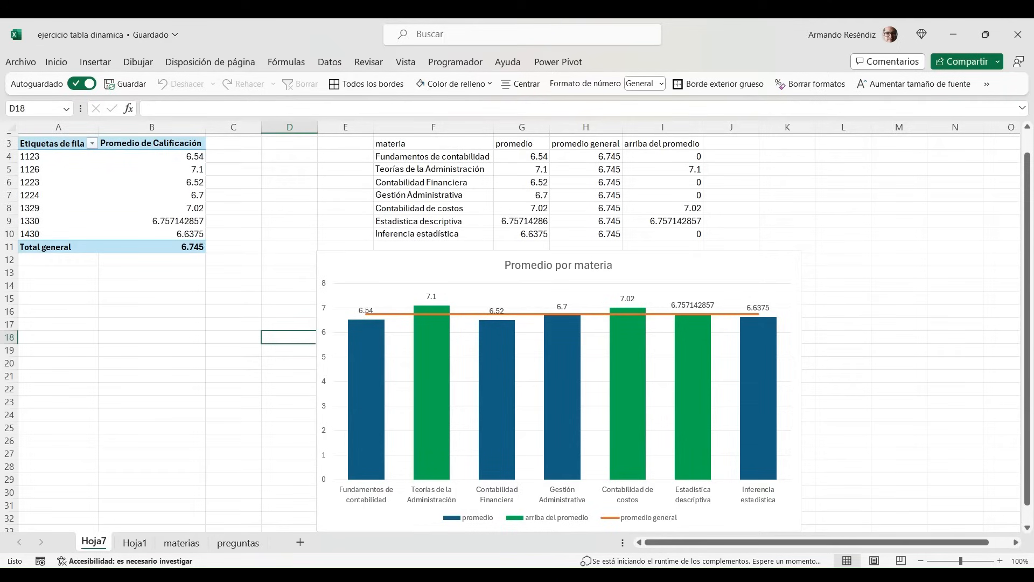
# Look through the student records on sheet Hoja1, from the first record to the last and back to the start
pyautogui.click(135, 543)
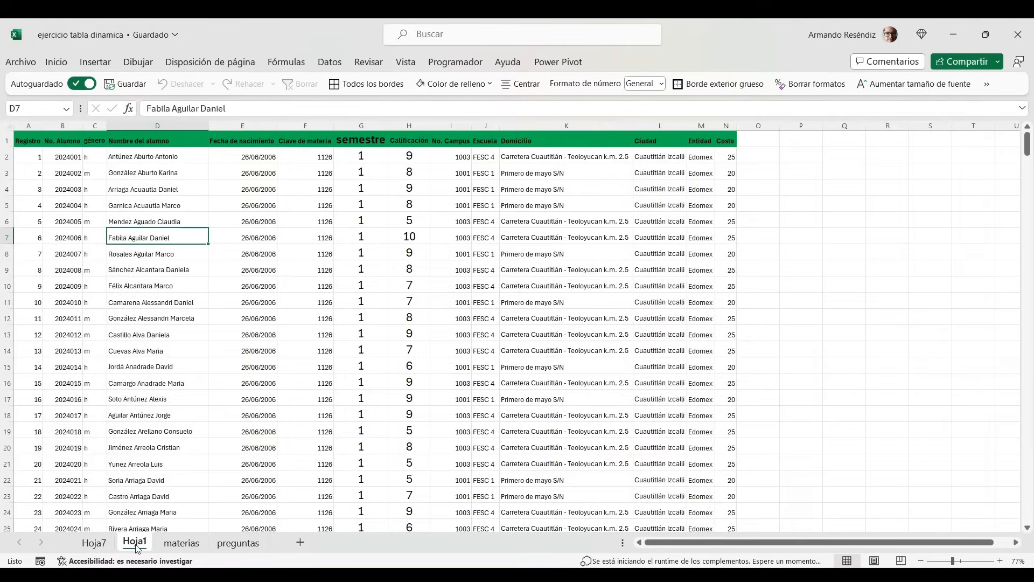
pyautogui.click(184, 345)
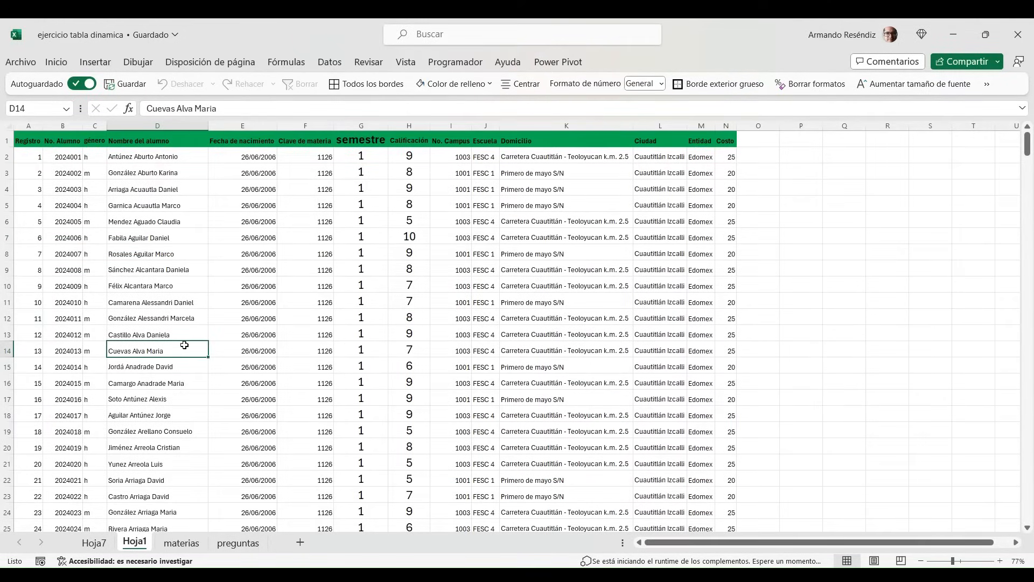
pyautogui.hotkey('ctrl', 'Home')
pyautogui.press('Down')
pyautogui.hotkey('ctrl', 'shift', 'Down')
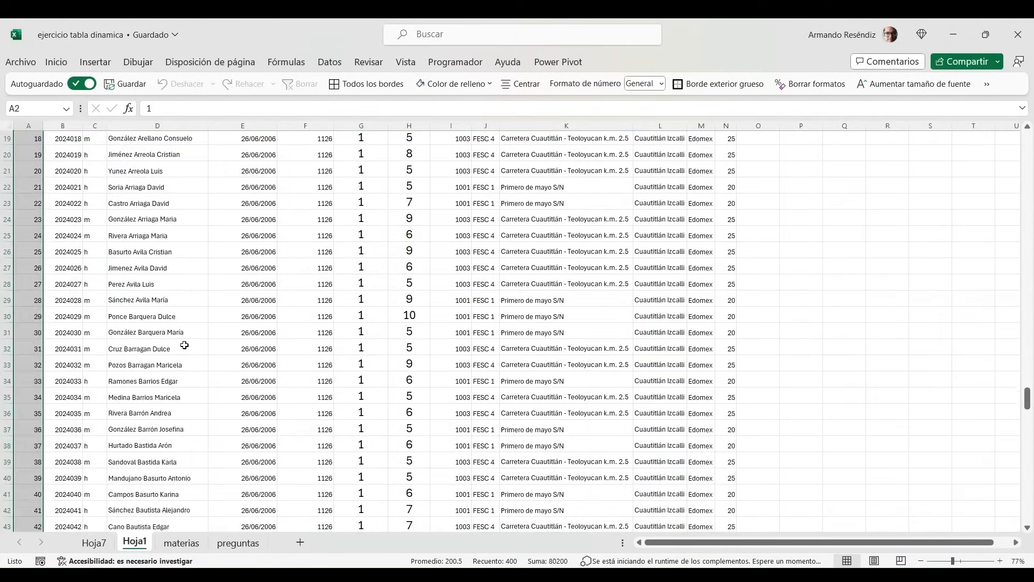
pyautogui.hotkey('ctrl', 'Home')
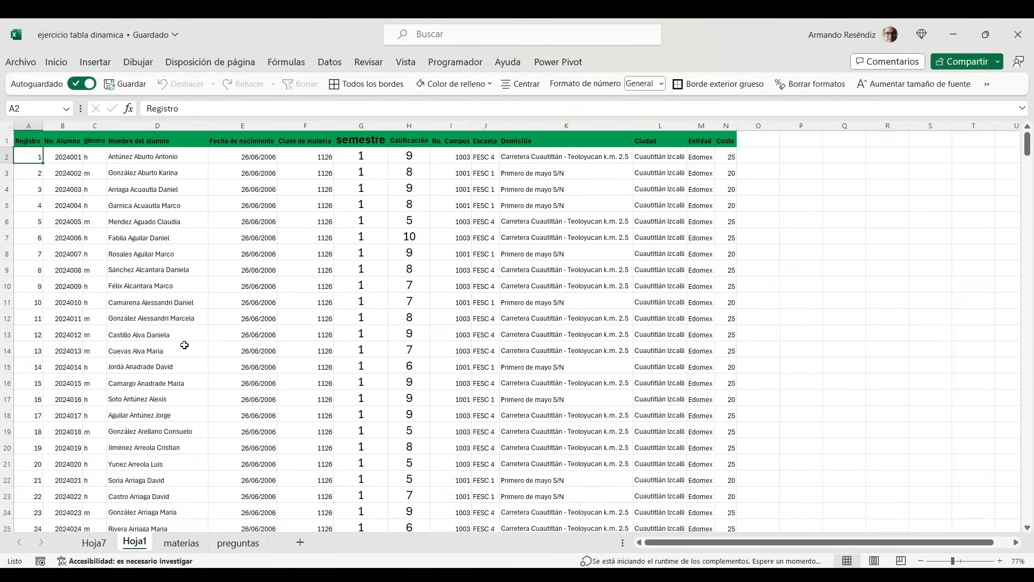
pyautogui.press('Down')
# Go back to sheet Hoja7 and examine the pivot table of average Calificación per Clave de materia
pyautogui.click(95, 543)
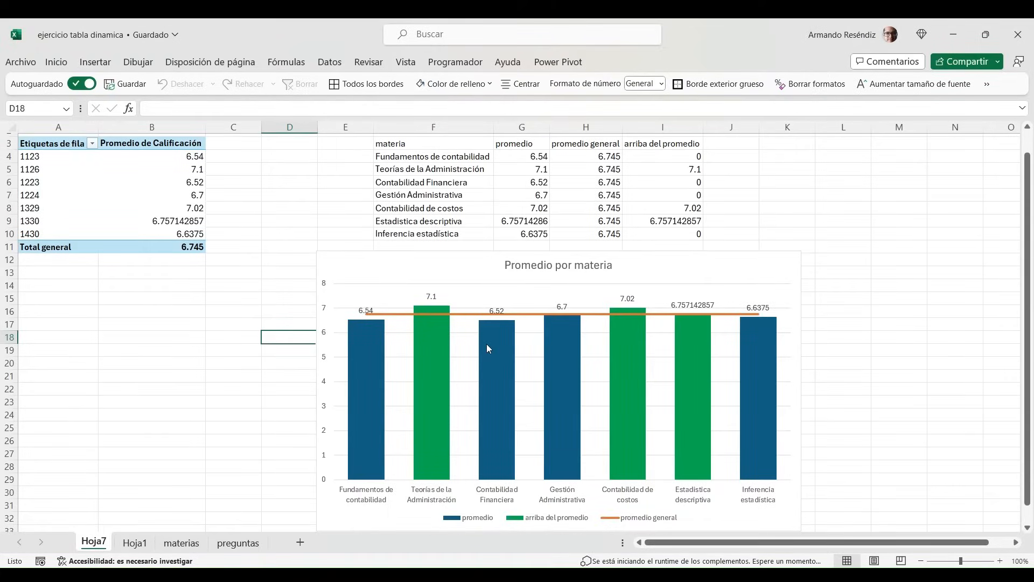
pyautogui.click(819, 360)
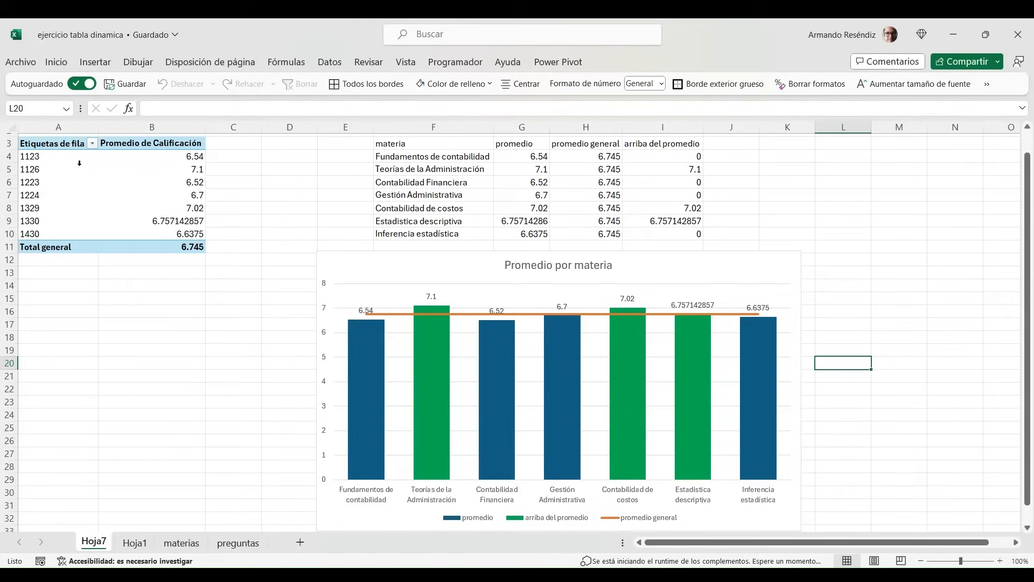
pyautogui.click(34, 209)
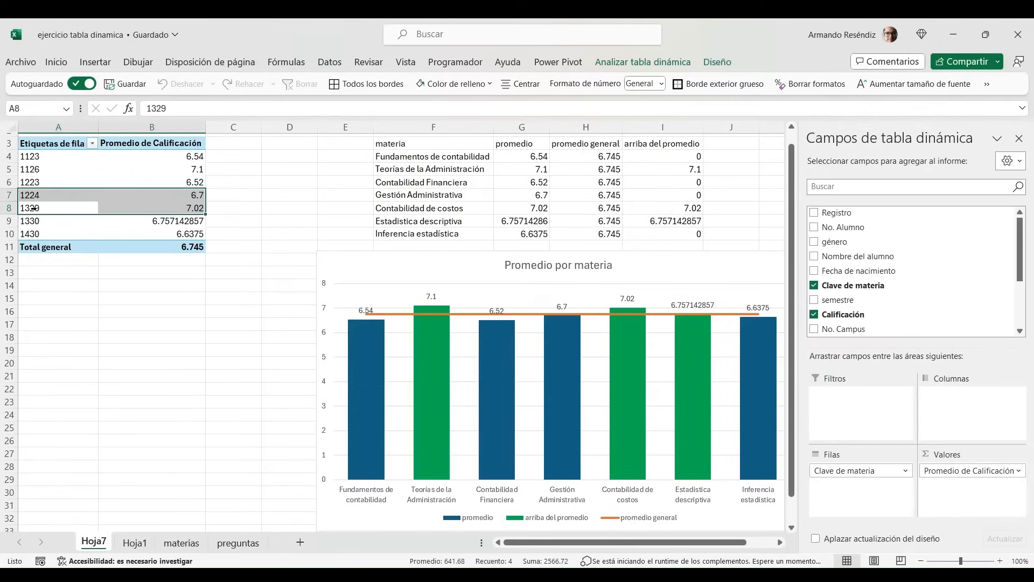
pyautogui.click(31, 157)
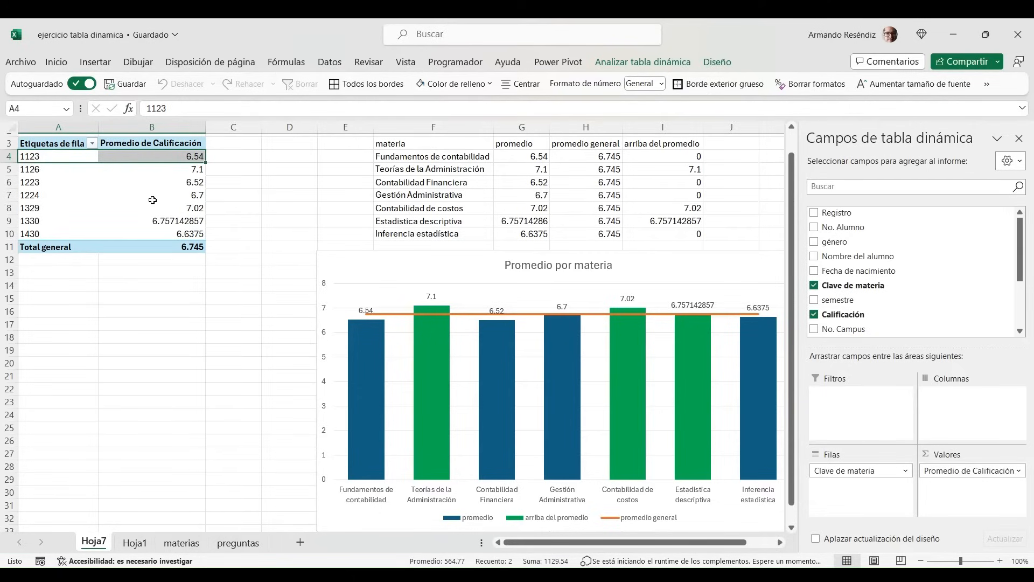
# Select the summary table F3:I10 beside the pivot table, from the materia header through the arriba del promedio column
pyautogui.click(393, 148)
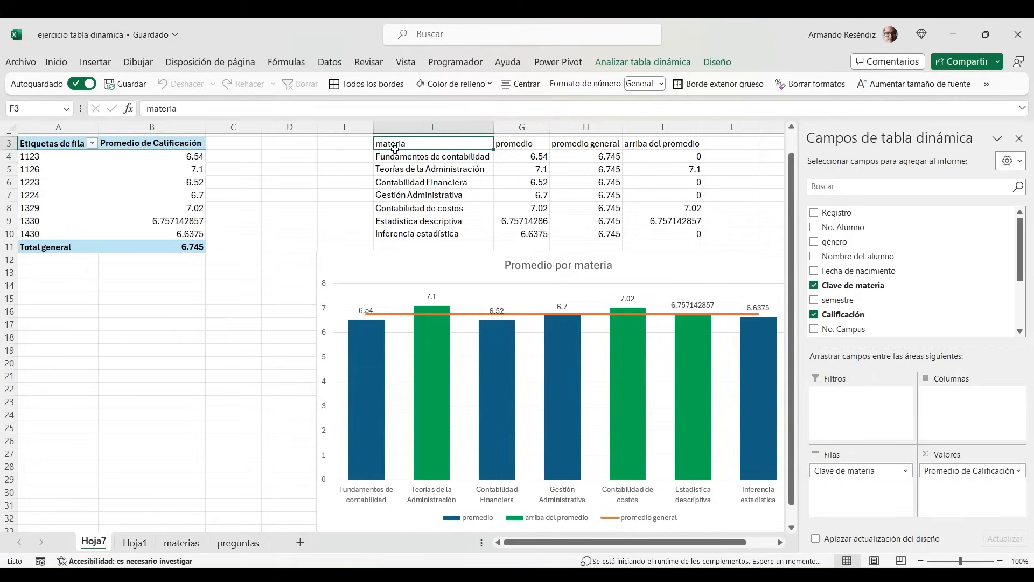
pyautogui.hotkey('shift', 'Right')
pyautogui.hotkey('shift', 'Right')
pyautogui.hotkey('shift', 'Right')
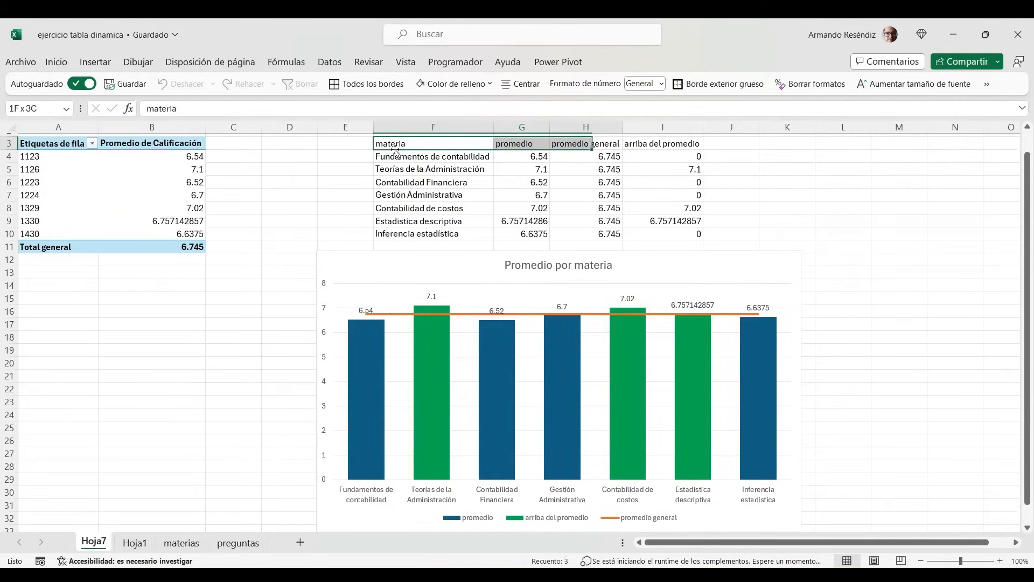
pyautogui.hotkey('shift', 'Down')
pyautogui.hotkey('shift', 'Down')
pyautogui.hotkey('shift', 'Down')
pyautogui.hotkey('shift', 'Down')
pyautogui.hotkey('shift', 'Down')
pyautogui.hotkey('shift', 'Down')
pyautogui.hotkey('shift', 'Down')
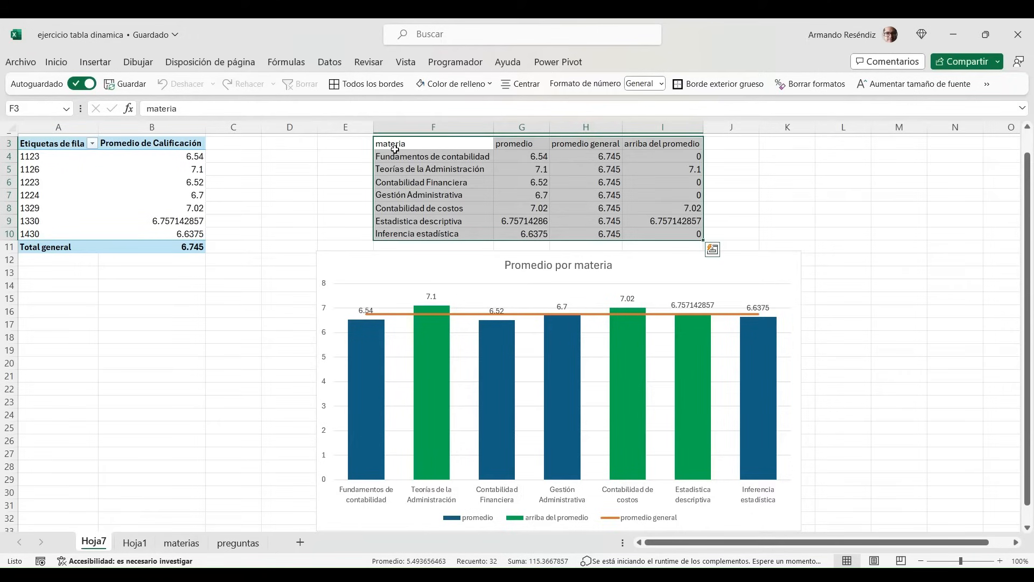
# Inspect the row 4 formulas for materia, promedio, promedio general and arriba del promedio, comparing them with the pivot table's grand total
pyautogui.click(405, 157)
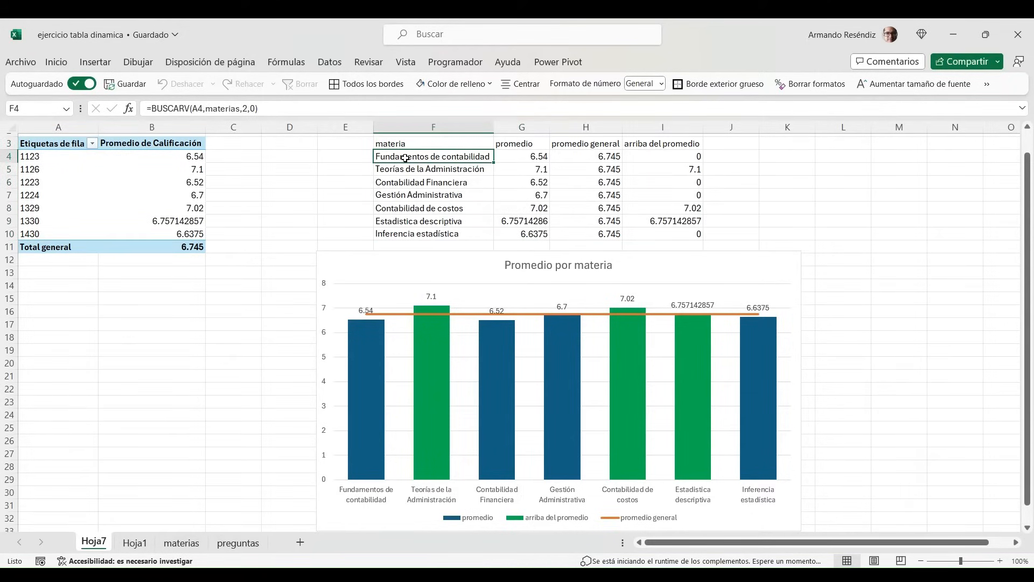
pyautogui.press('Right')
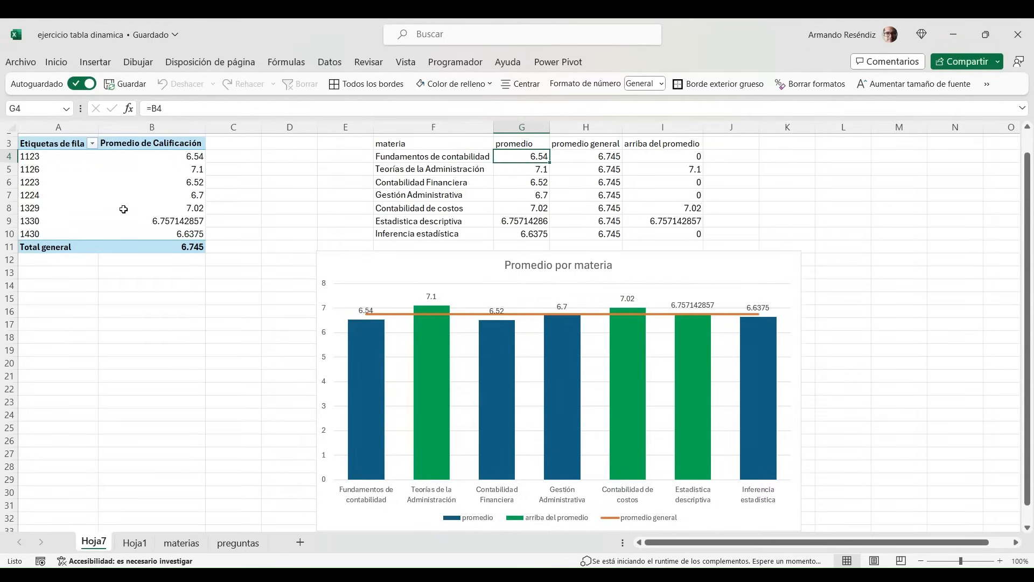
pyautogui.click(185, 248)
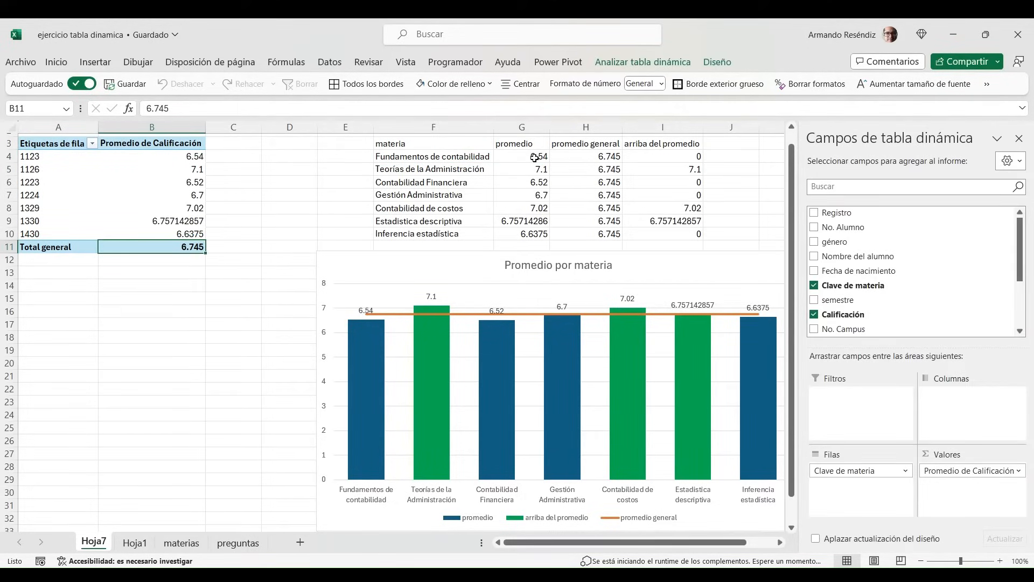
pyautogui.click(592, 153)
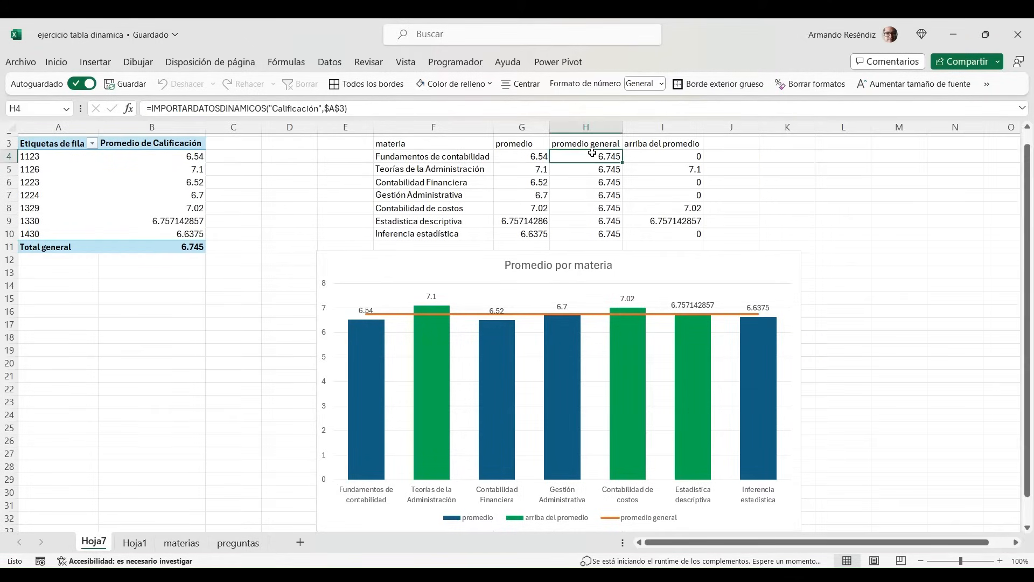
pyautogui.click(199, 246)
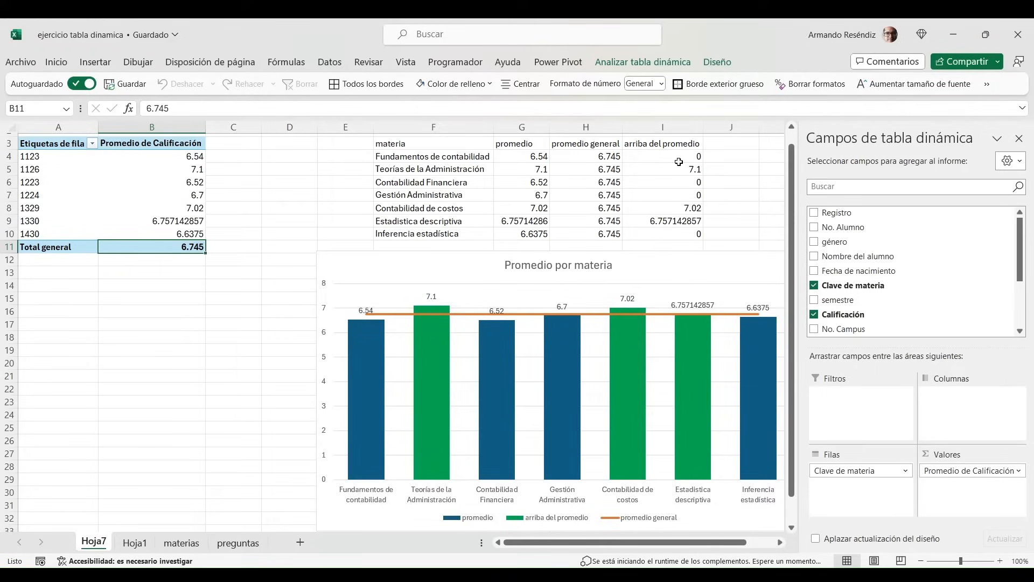
pyautogui.click(679, 156)
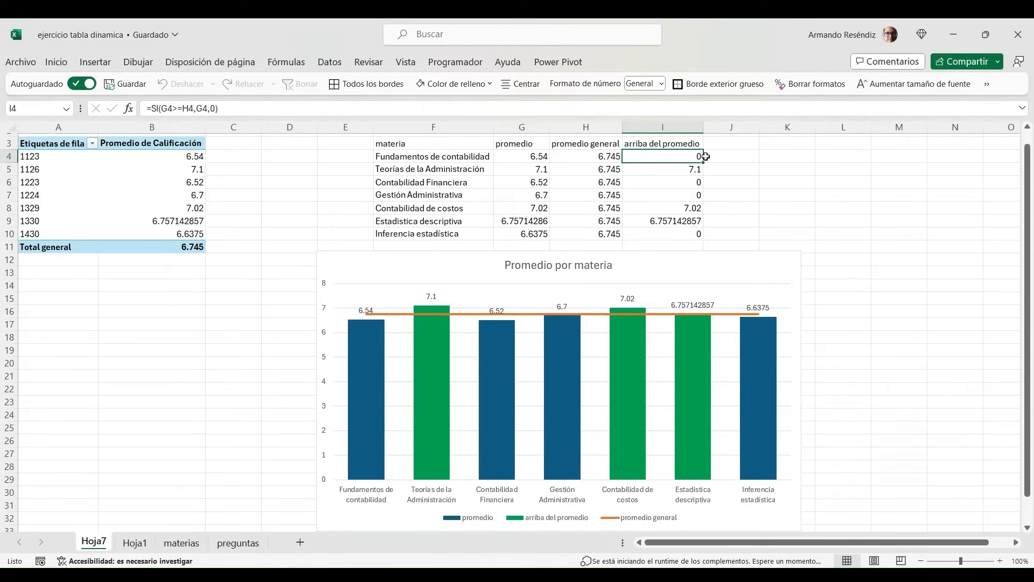
# Highlight the entire summary table that feeds the Promedio por materia chart
pyautogui.click(416, 140)
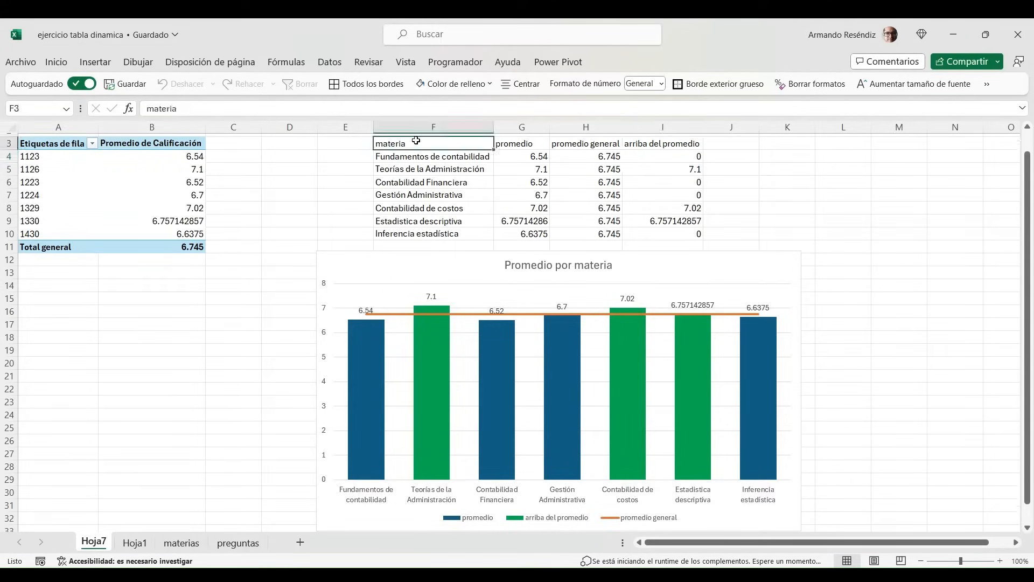
pyautogui.hotkey('ctrl', 'shift', 'Down')
pyautogui.hotkey('ctrl', 'shift', 'Right')
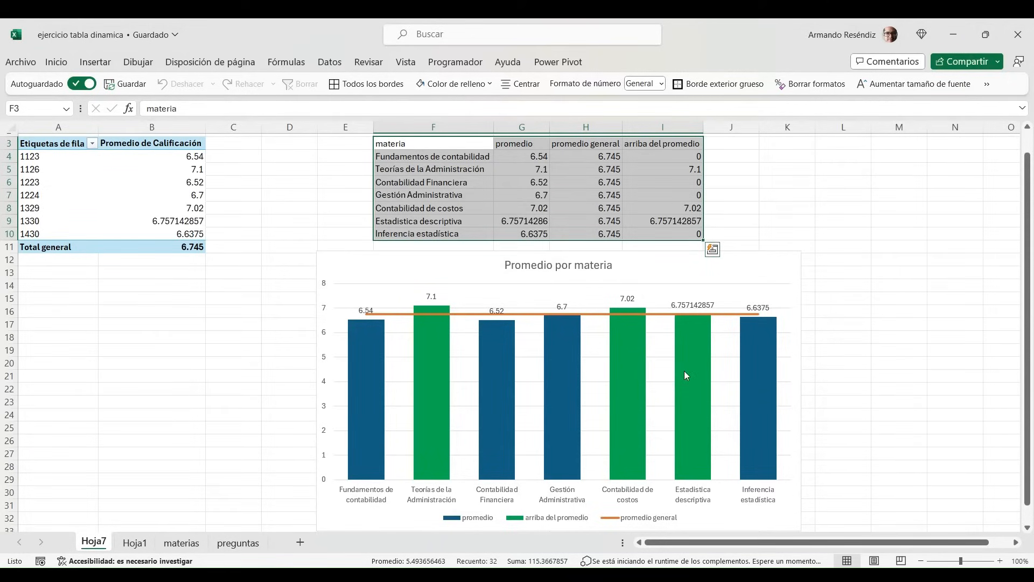
# Try the value 6 in all promedio general cells H4:H10 to test the chart, and undo the entry
pyautogui.click(607, 185)
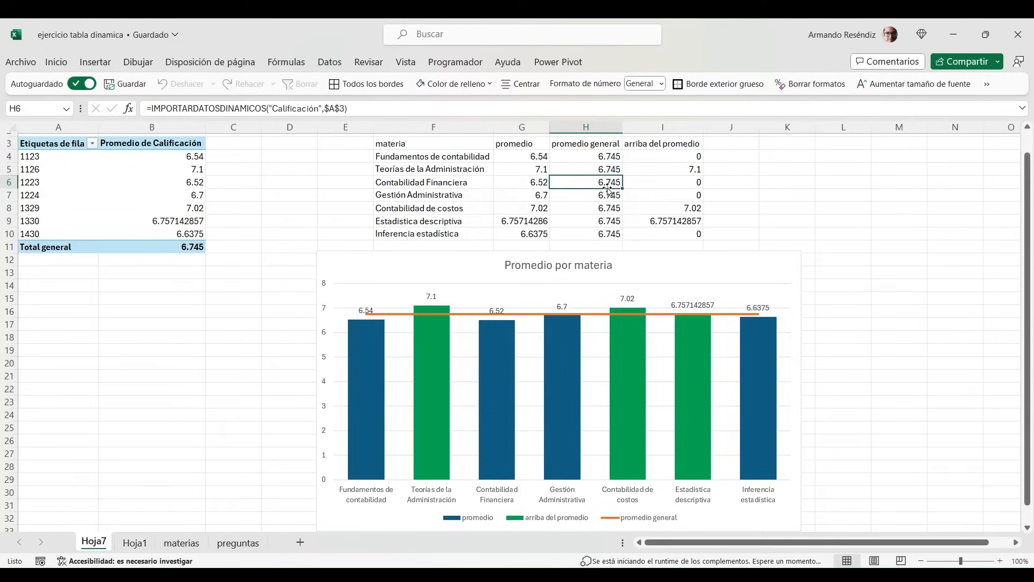
pyautogui.click(611, 156)
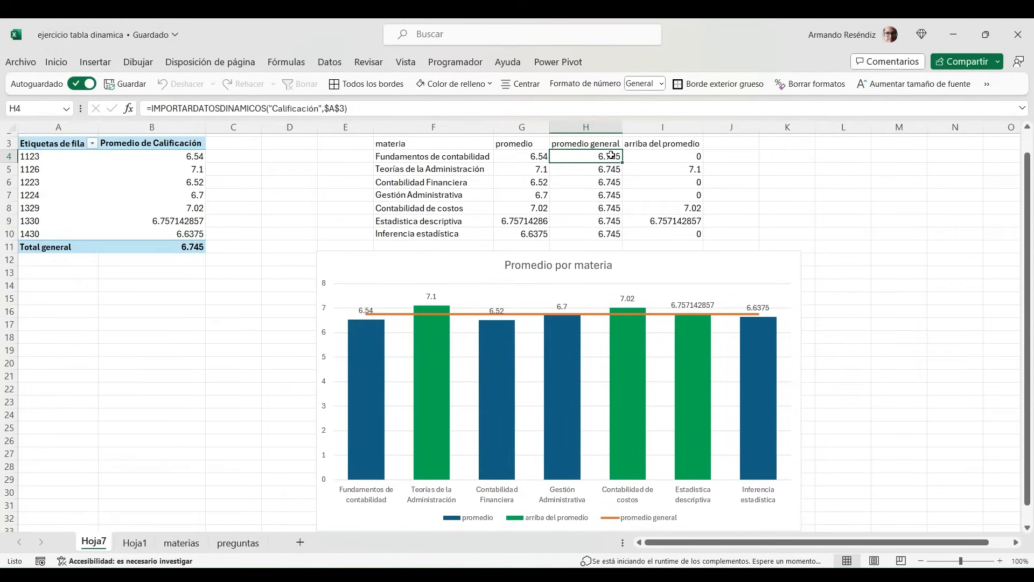
pyautogui.hotkey('shift', 'Down')
pyautogui.hotkey('shift', 'Down')
pyautogui.hotkey('shift', 'Down')
pyautogui.hotkey('shift', 'Down')
pyautogui.hotkey('shift', 'Down')
pyautogui.hotkey('shift', 'Down')
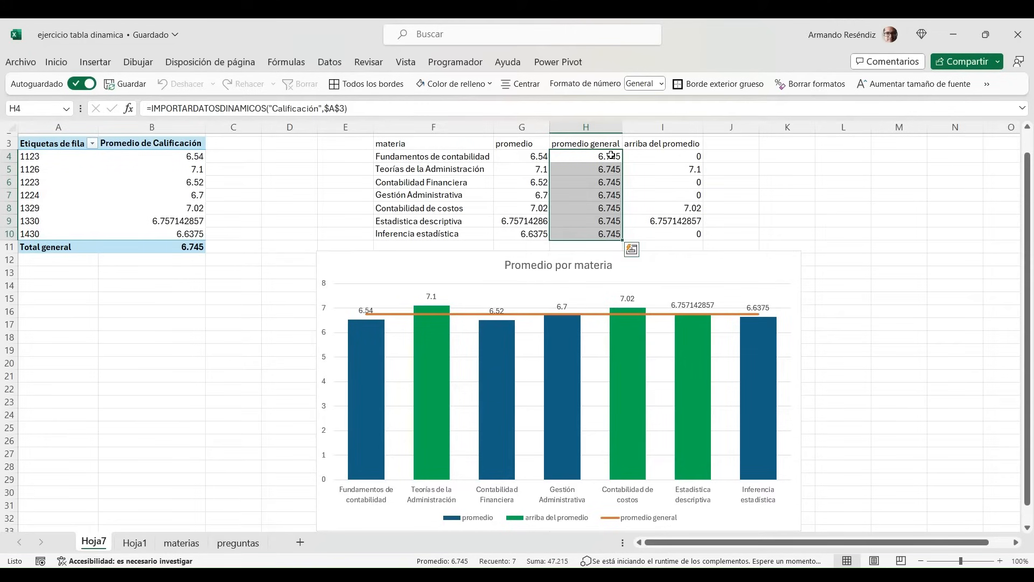
pyautogui.write('6')
pyautogui.hotkey('ctrl', 'Return')
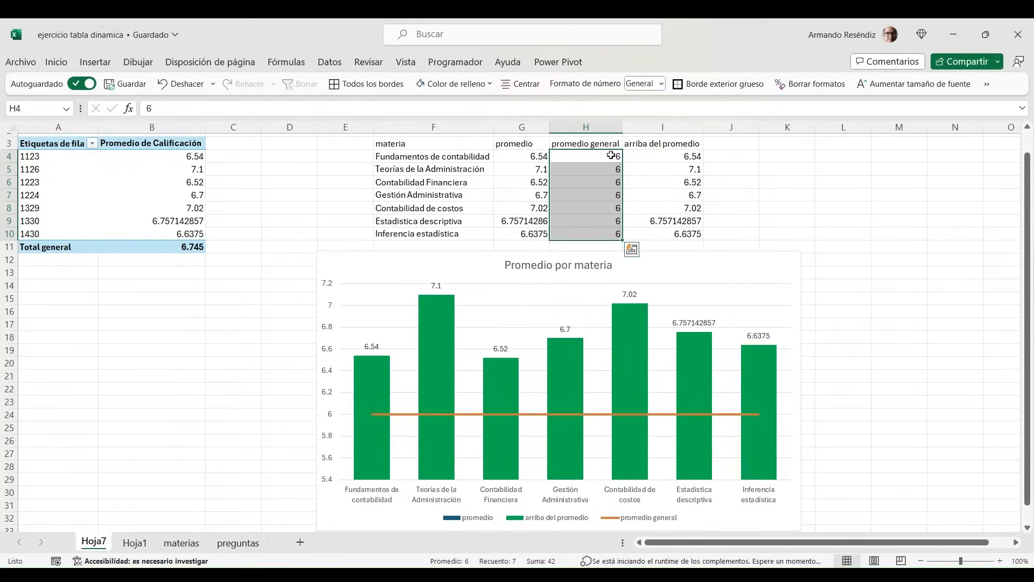
pyautogui.hotkey('ctrl', 'z')
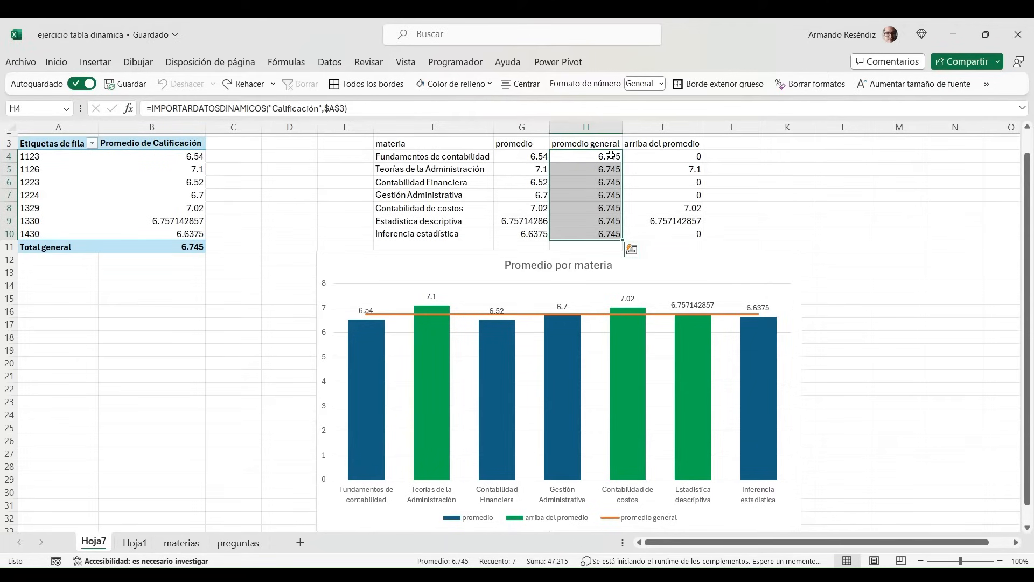
# Try the value 7 in all promedio general cells H4:H10, and undo the entry
pyautogui.doubleClick(611, 155)
pyautogui.write('7')
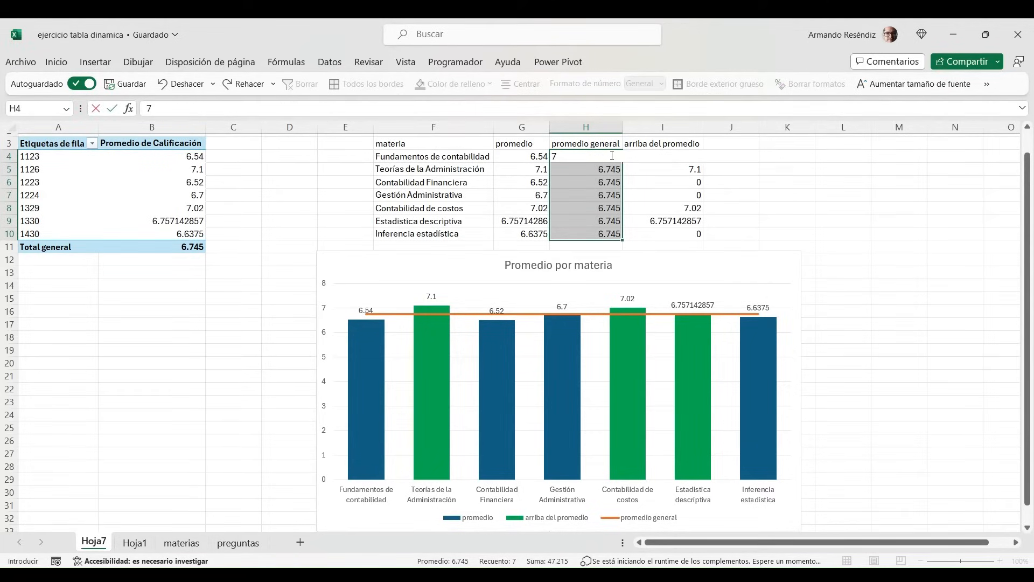
pyautogui.hotkey('ctrl', 'Return')
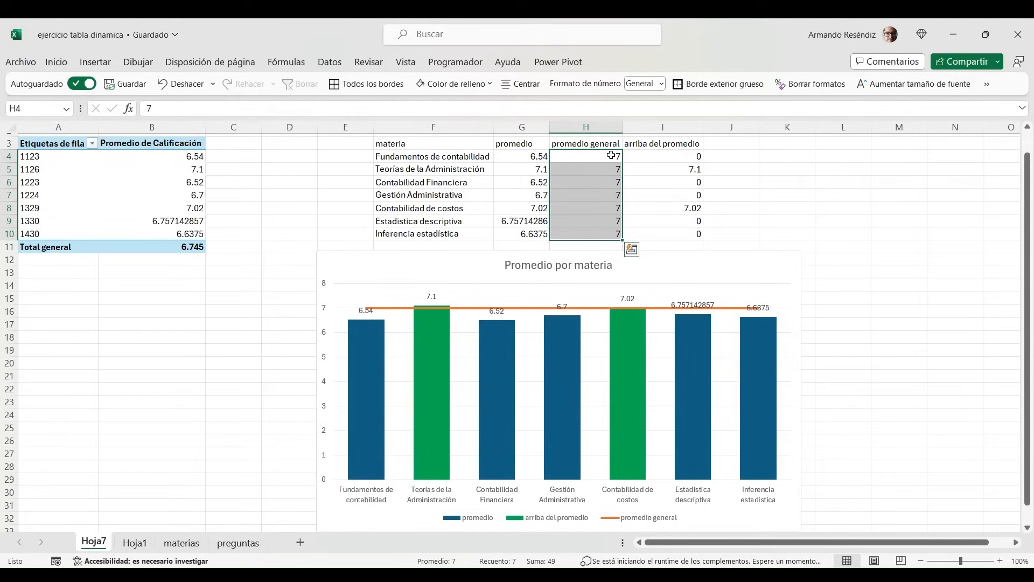
pyautogui.hotkey('ctrl', 'z')
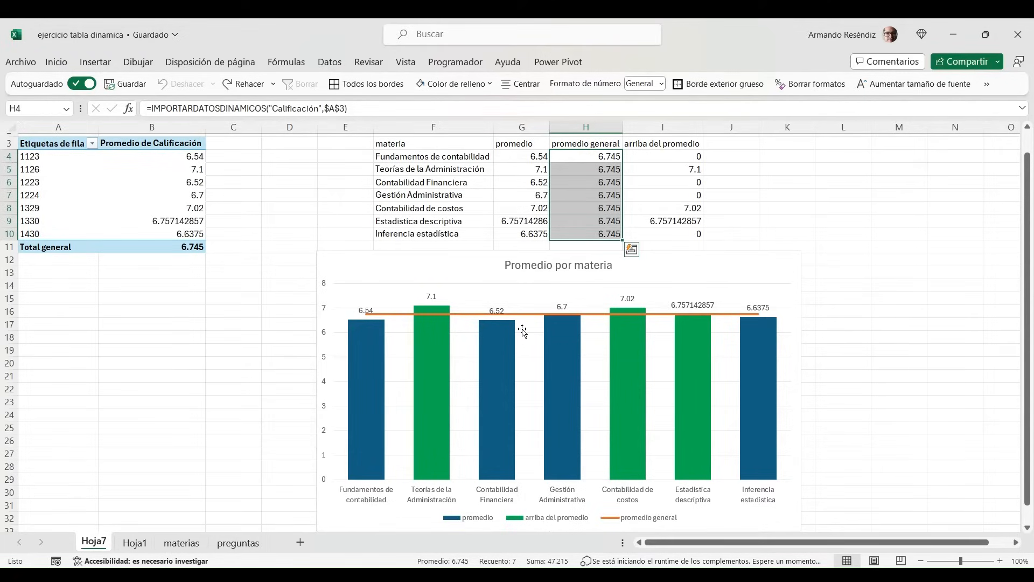
# Select the whole pivot table A3:B11, including its headers and the Total general row
pyautogui.click(69, 172)
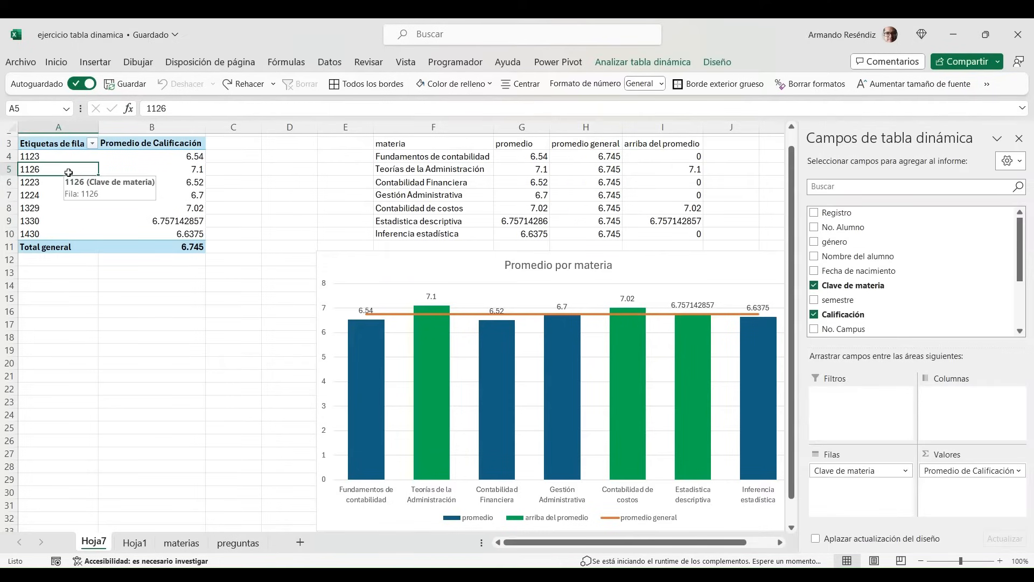
pyautogui.click(51, 142)
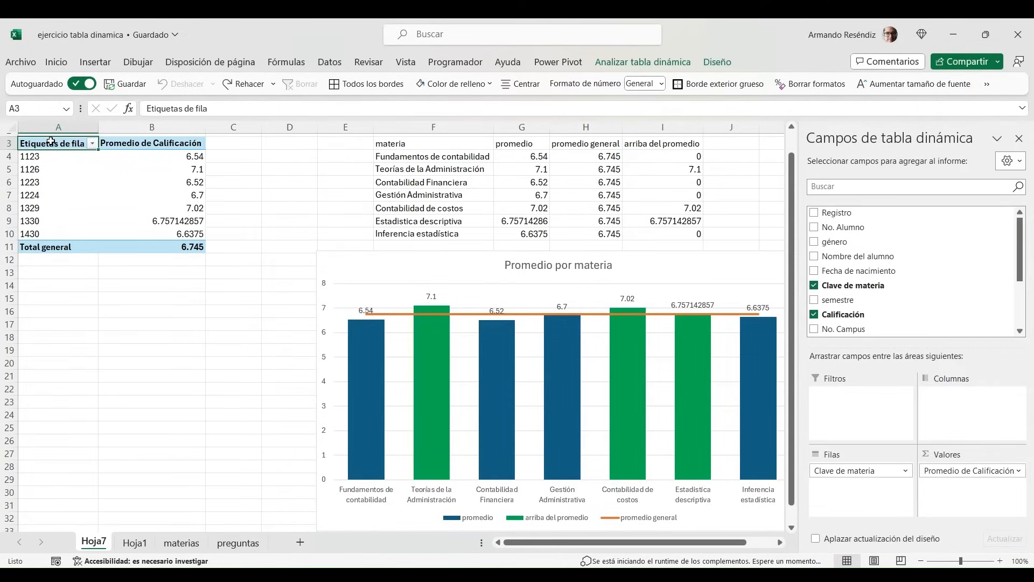
pyautogui.hotkey('shift', 'Down')
pyautogui.hotkey('shift', 'Down')
pyautogui.hotkey('shift', 'Down')
pyautogui.hotkey('shift', 'Down')
pyautogui.hotkey('shift', 'Down')
pyautogui.hotkey('shift', 'Down')
pyautogui.hotkey('shift', 'Down')
pyautogui.hotkey('shift', 'Down')
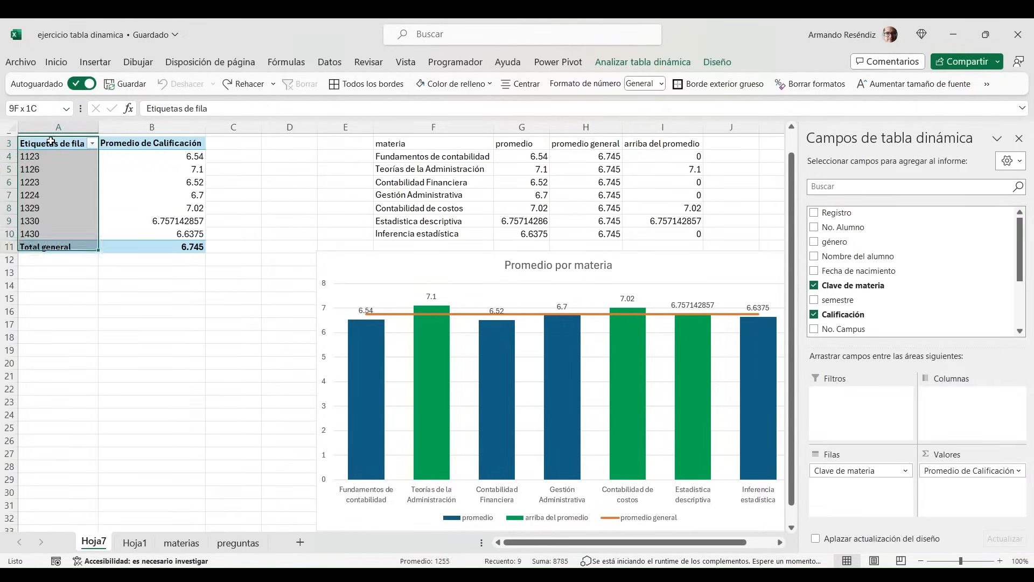
pyautogui.hotkey('shift', 'Right')
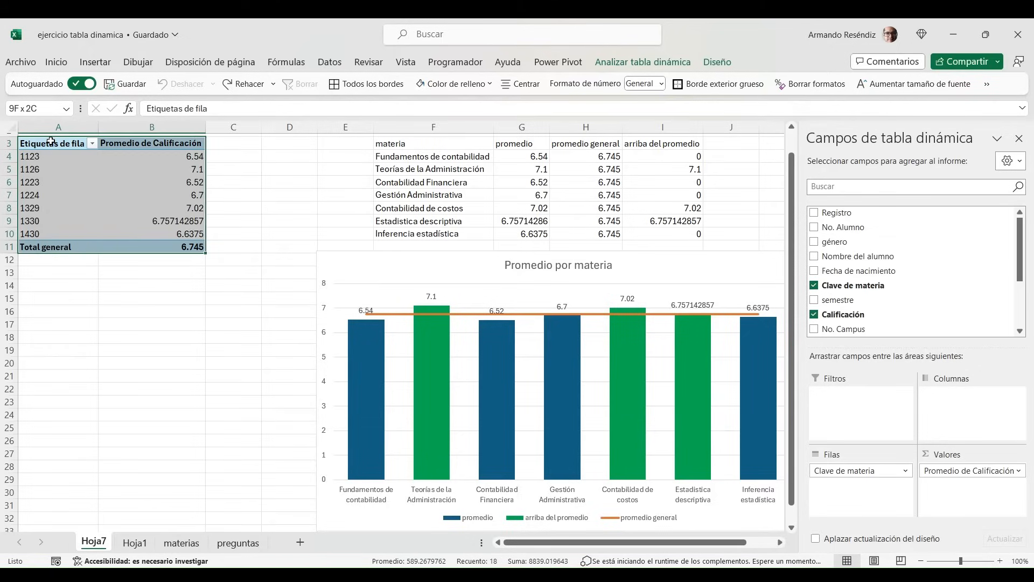
# Select the summary table F3:I10 with its four columns and the rows of all subjects
pyautogui.click(402, 143)
pyautogui.hotkey('shift', 'Down')
pyautogui.hotkey('shift', 'Down')
pyautogui.hotkey('shift', 'Down')
pyautogui.hotkey('shift', 'Down')
pyautogui.hotkey('shift', 'Down')
pyautogui.hotkey('shift', 'Down')
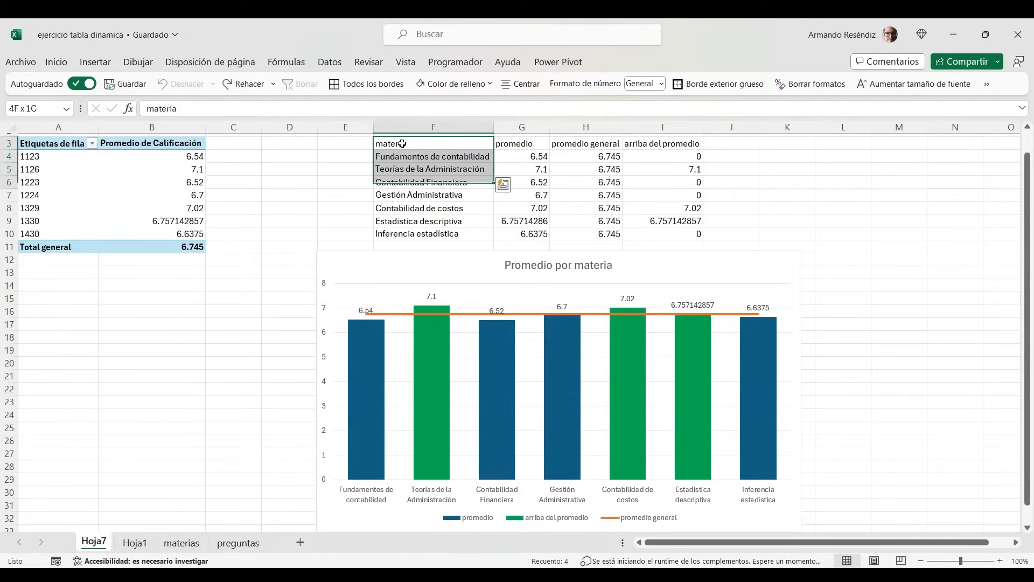
pyautogui.hotkey('shift', 'Down')
pyautogui.hotkey('shift', 'Right')
pyautogui.hotkey('shift', 'Right')
pyautogui.hotkey('shift', 'Right')
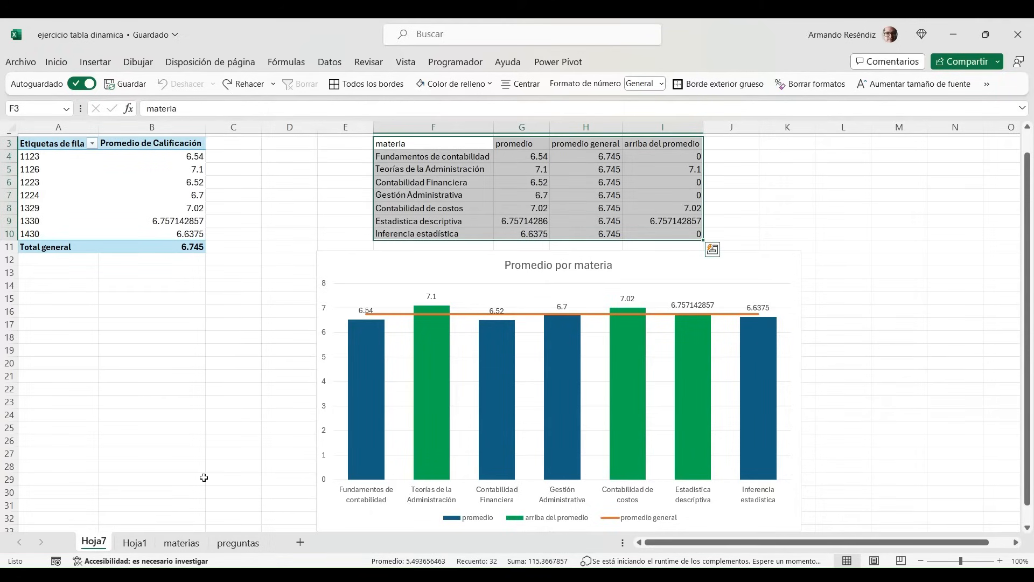
# Insert a pivot table on a new sheet from the complete student records table on Hoja1, including its headers
pyautogui.click(135, 542)
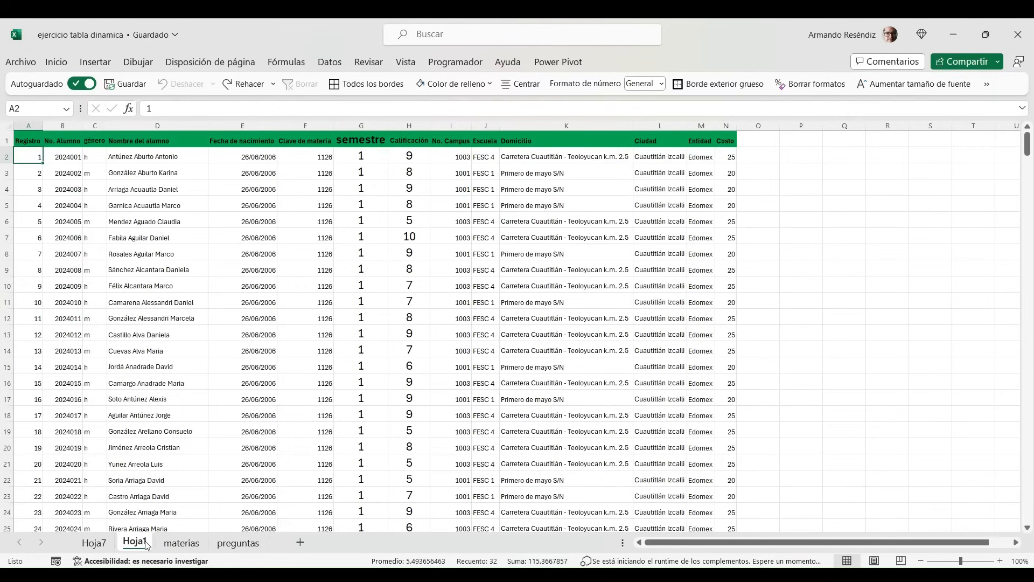
pyautogui.click(321, 242)
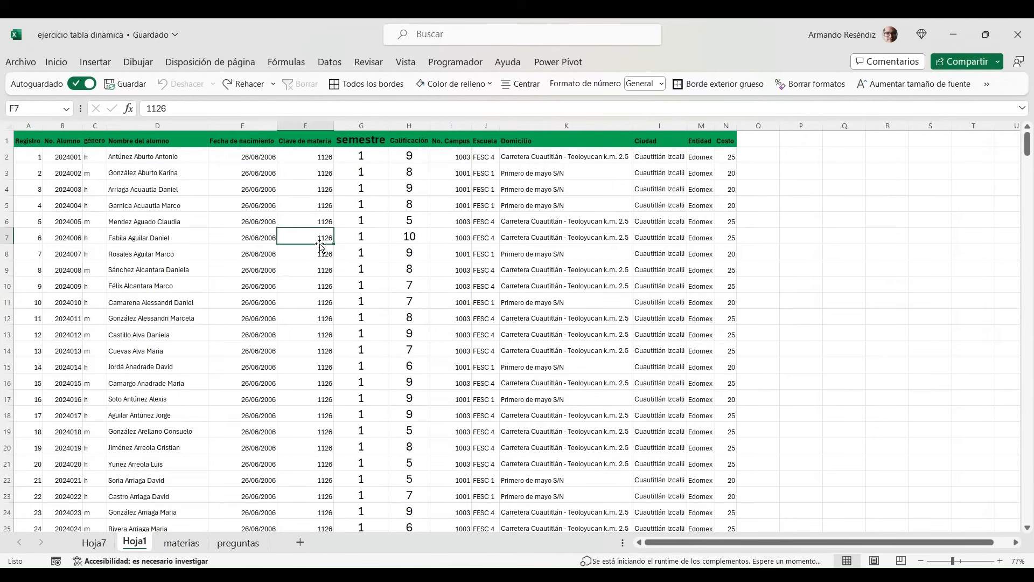
pyautogui.hotkey('ctrl', 'Home')
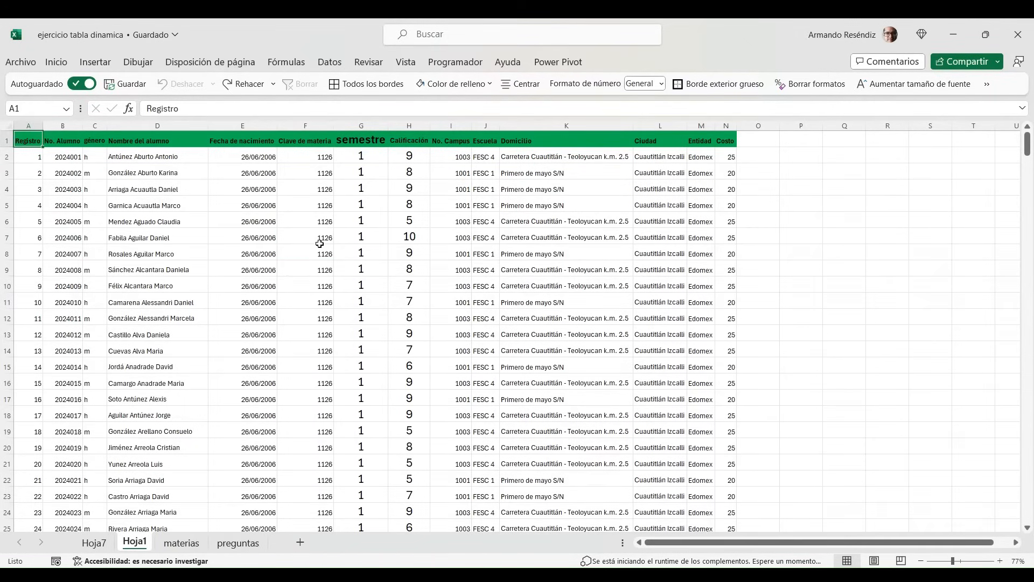
pyautogui.hotkey('ctrl', 'shift', 'End')
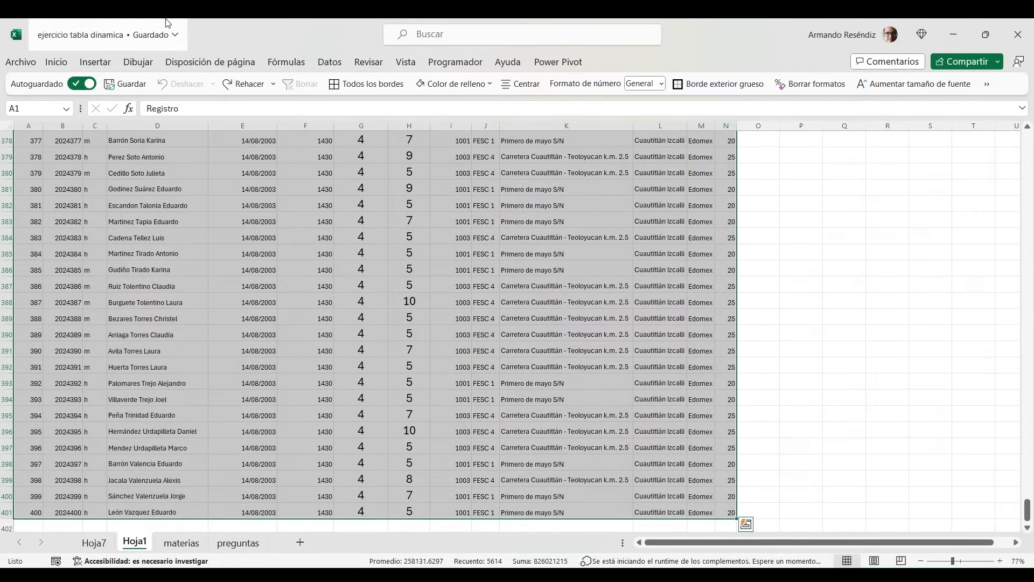
pyautogui.click(93, 63)
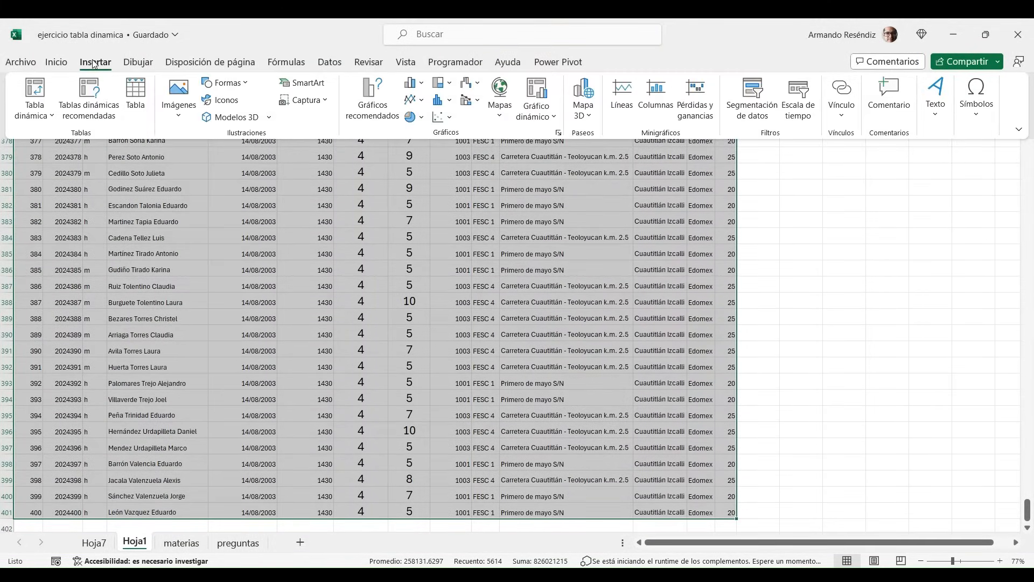
pyautogui.click(37, 90)
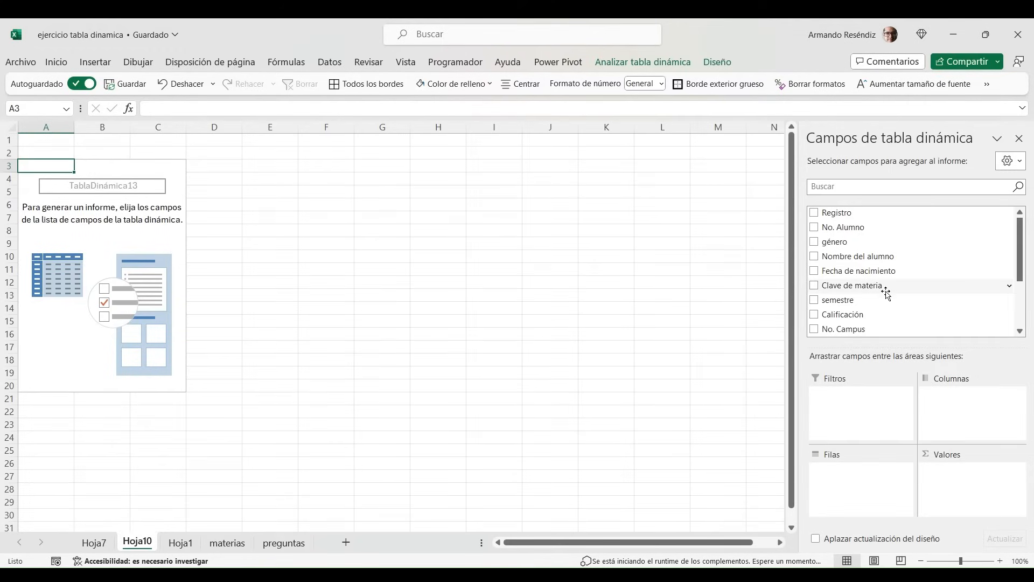
# Set Clave de materia as the pivot table's rows and Calificación as its values, summarized by average (Promedio)
pyautogui.moveTo(886, 288); pyautogui.dragTo(865, 477)
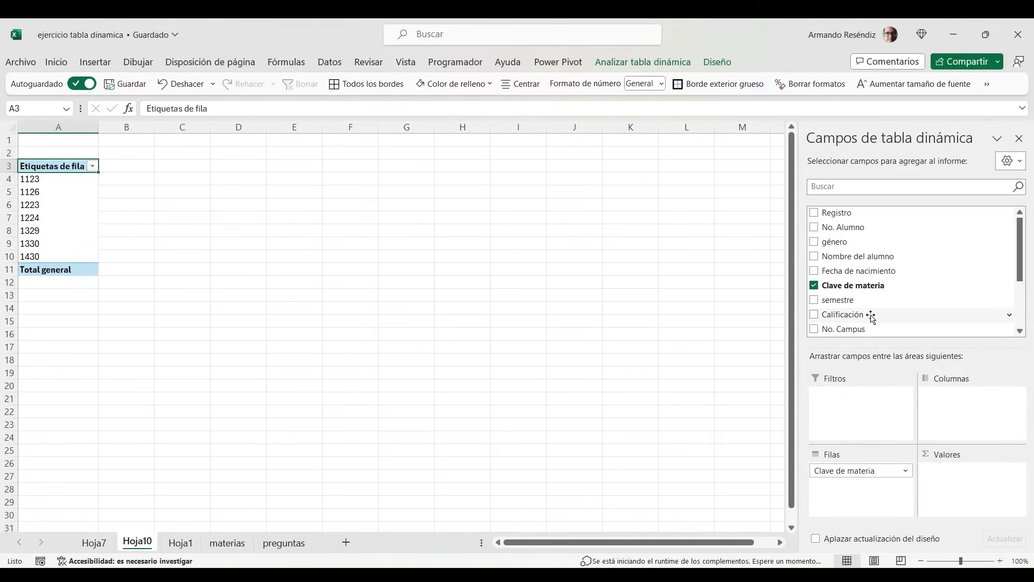
pyautogui.moveTo(871, 316); pyautogui.dragTo(955, 479)
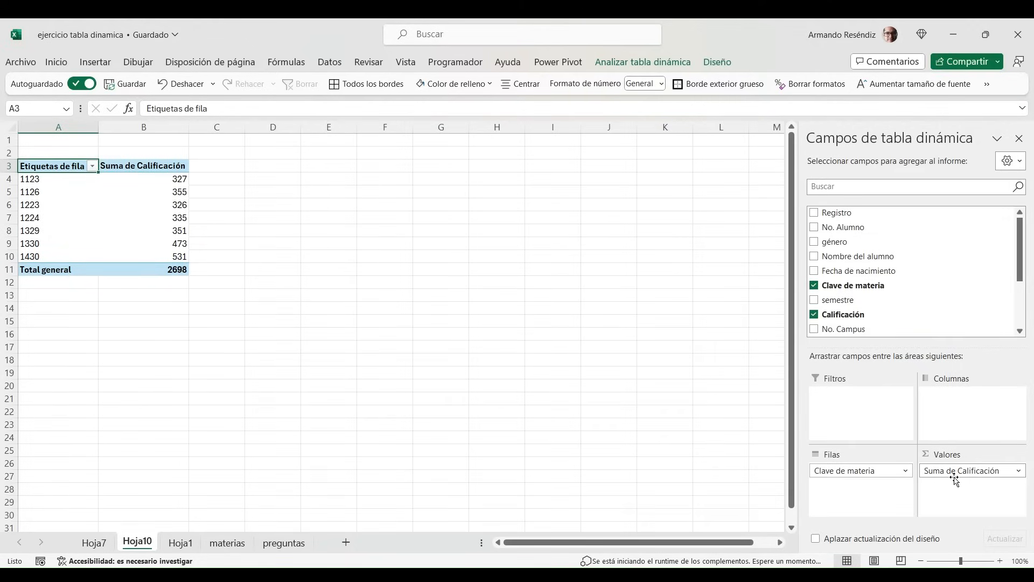
pyautogui.click(1019, 471)
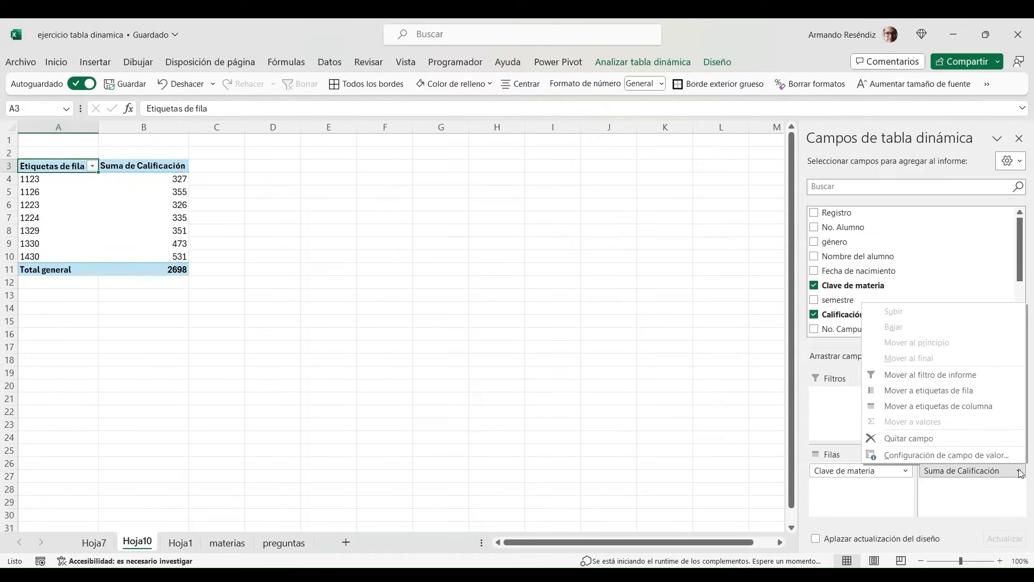
pyautogui.click(970, 456)
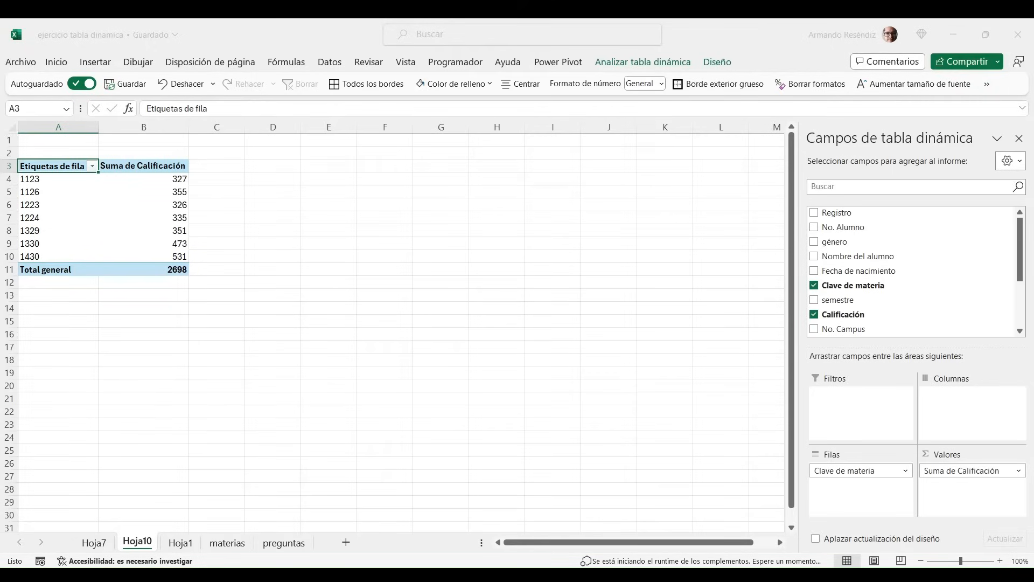
pyautogui.click(708, 282)
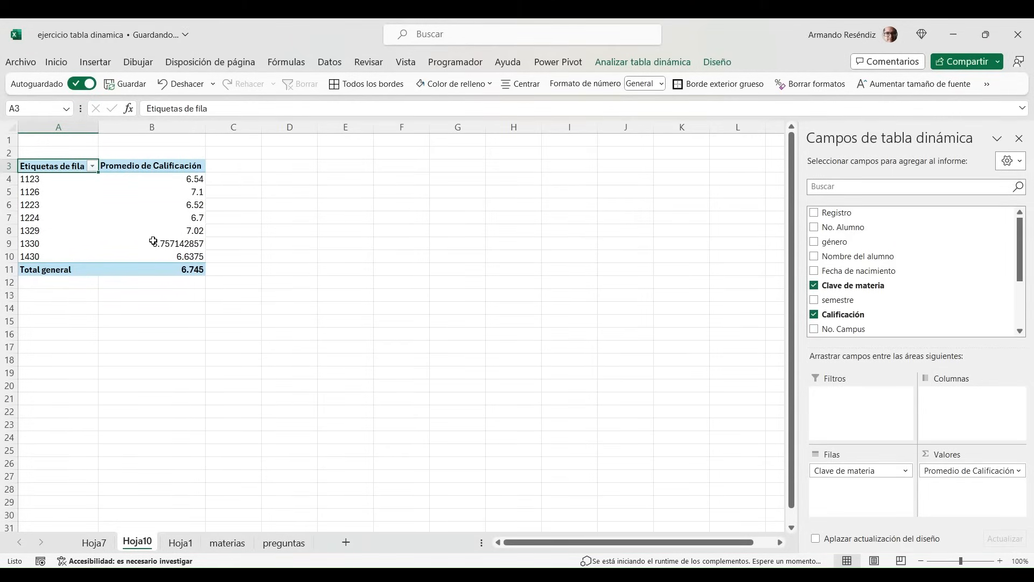
# Preview the recommended clustered column chart for the pivot table without inserting it, and leave the pivot table selection
pyautogui.click(73, 179)
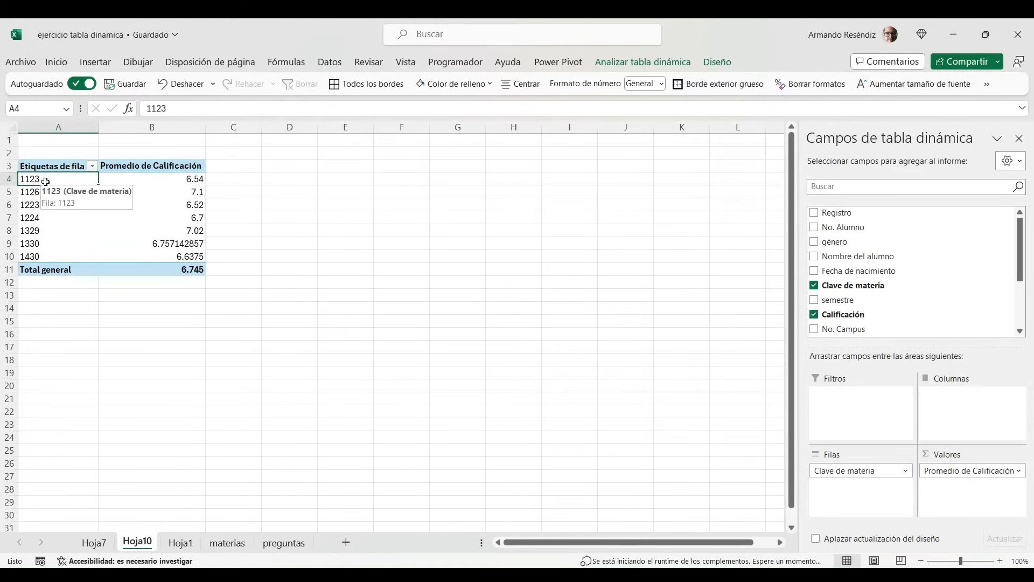
pyautogui.click(169, 188)
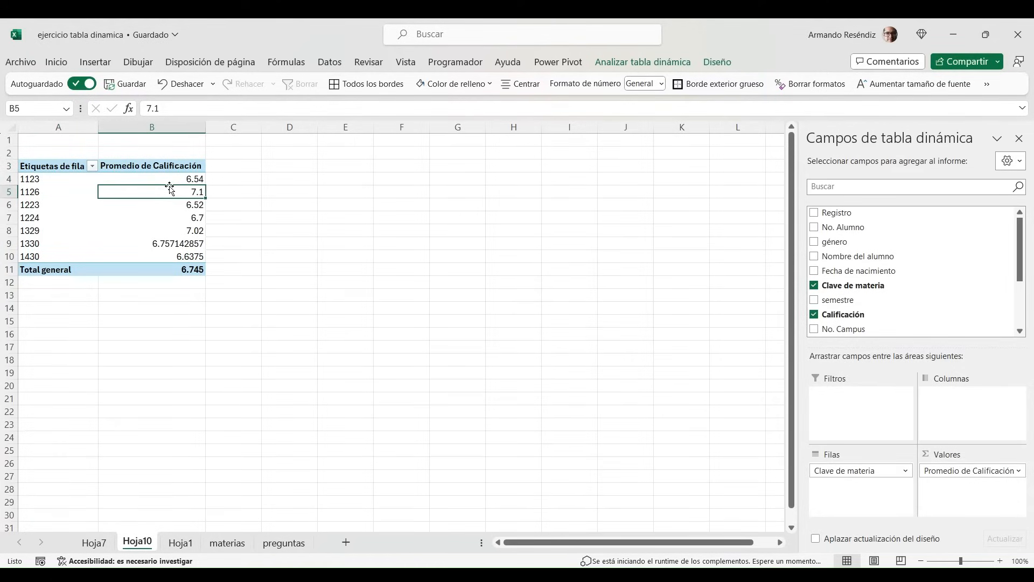
pyautogui.click(106, 62)
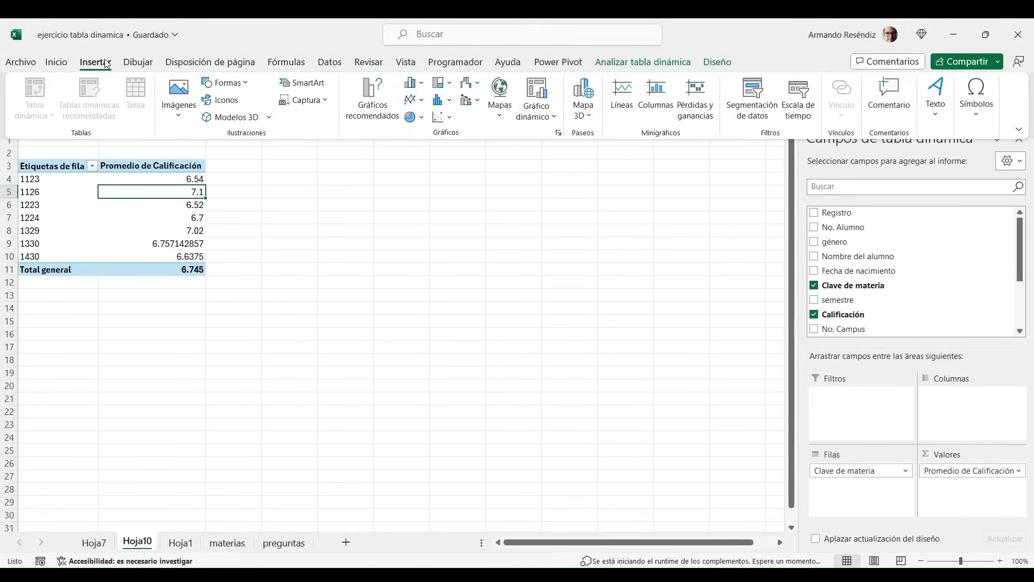
pyautogui.click(367, 97)
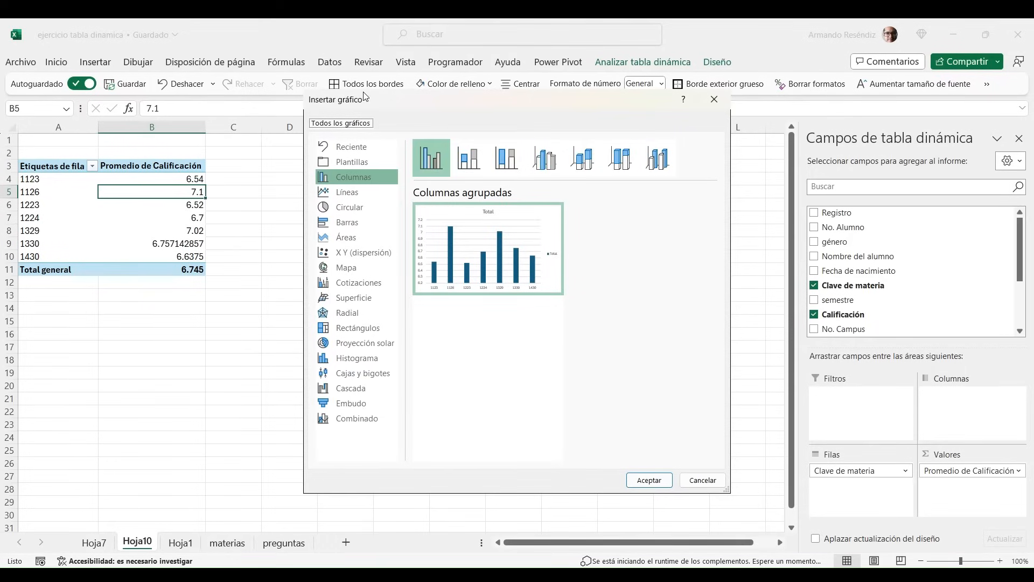
pyautogui.moveTo(453, 238)
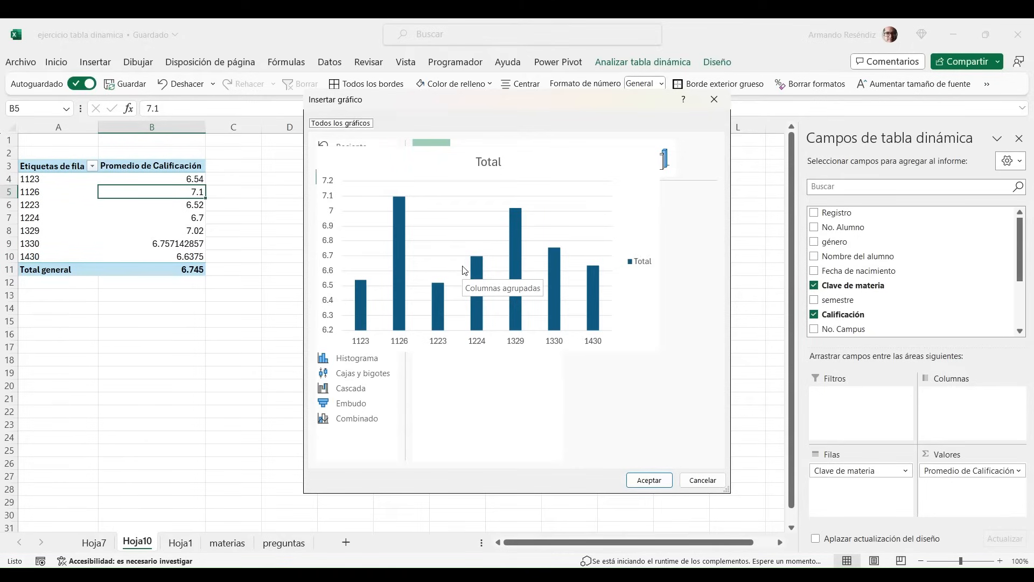
pyautogui.click(715, 99)
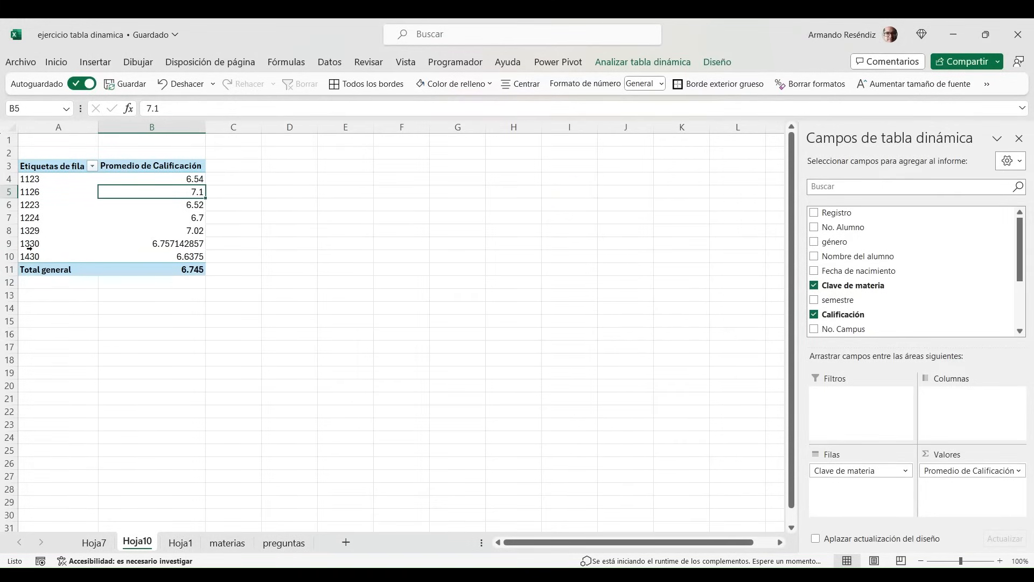
pyautogui.click(310, 182)
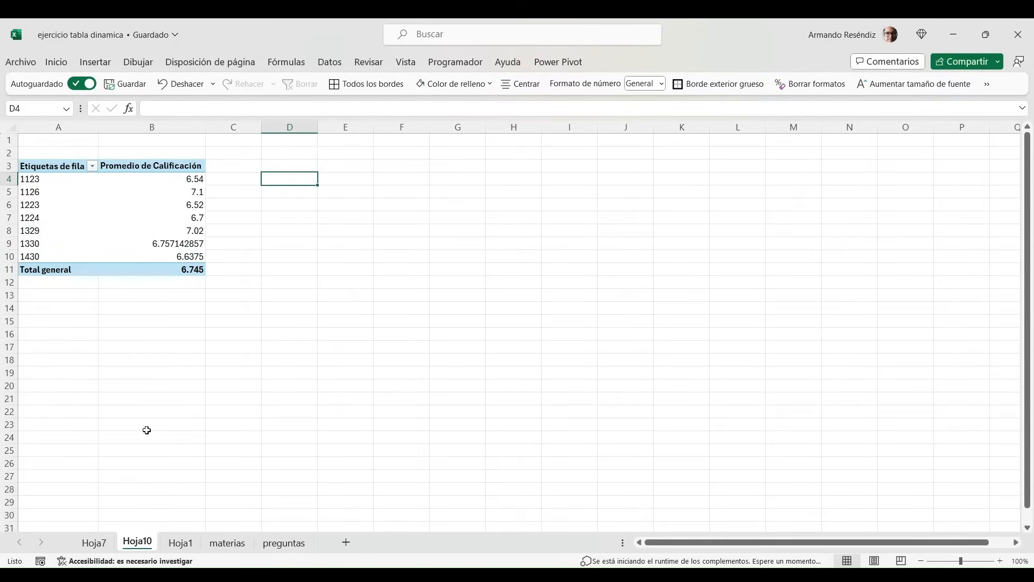
# Inspect the lookup formula behind the first subject name in cell F4 of the materia column on Hoja7
pyautogui.click(94, 542)
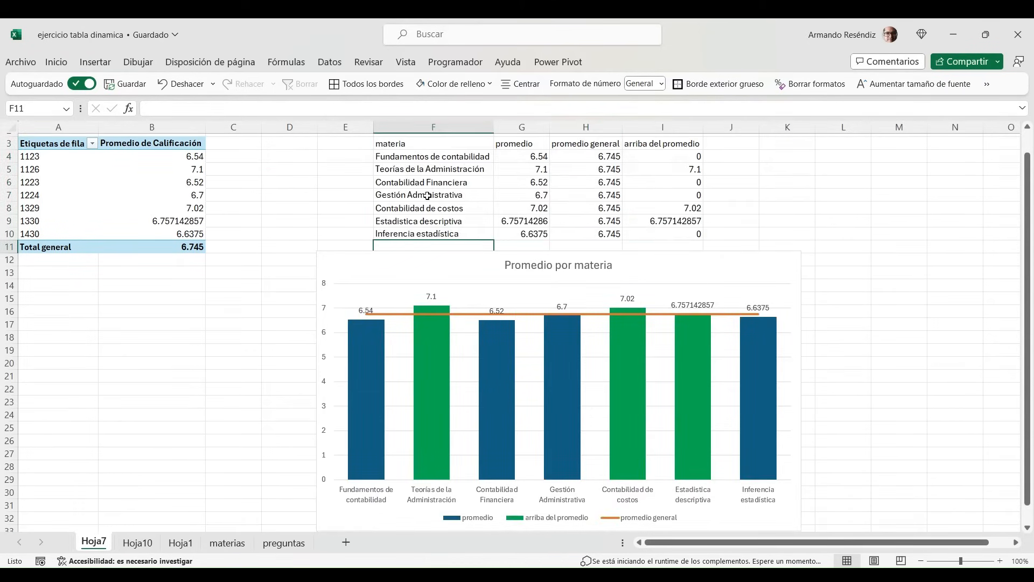
pyautogui.click(396, 143)
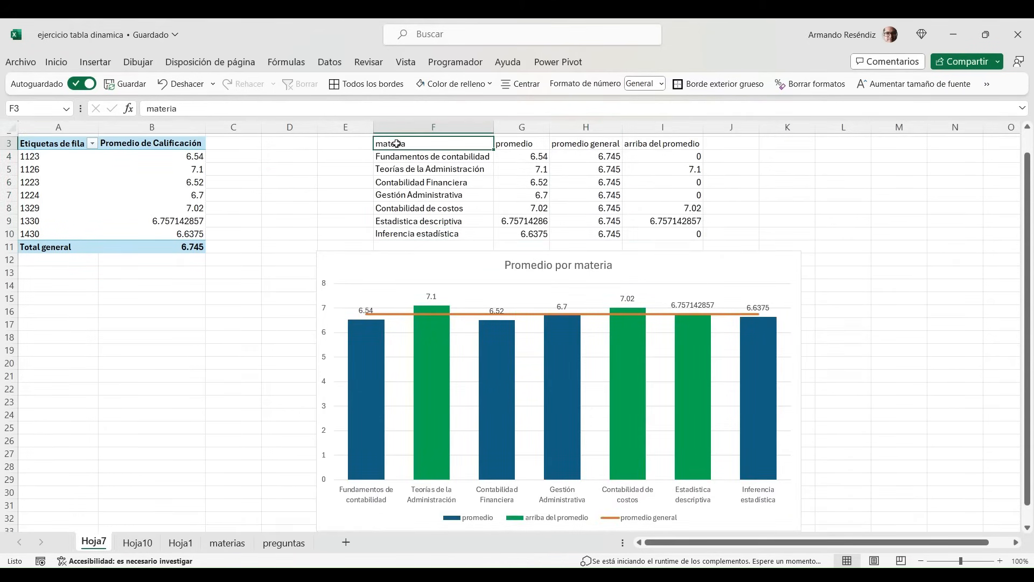
pyautogui.doubleClick(410, 156)
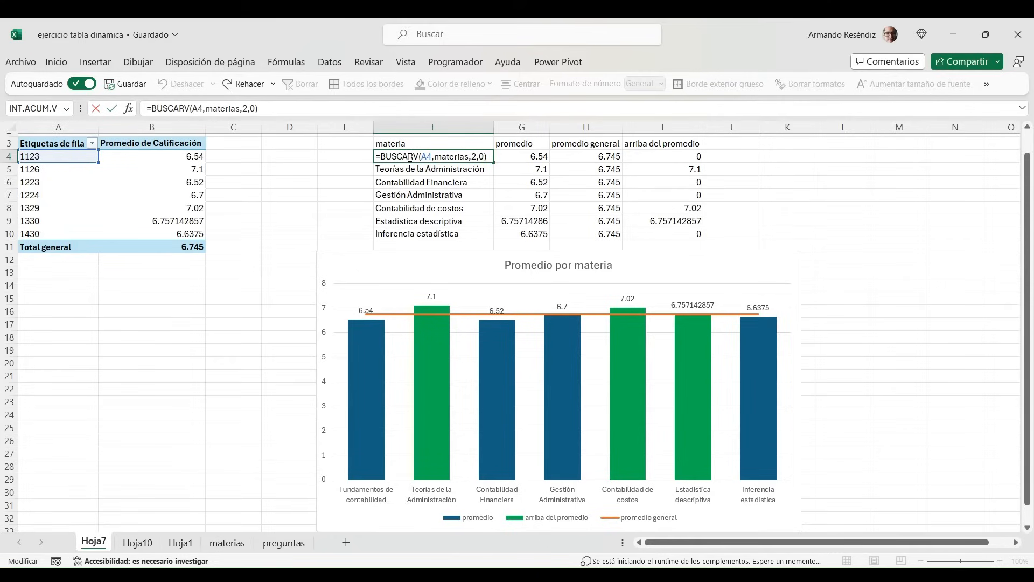
pyautogui.press('Return')
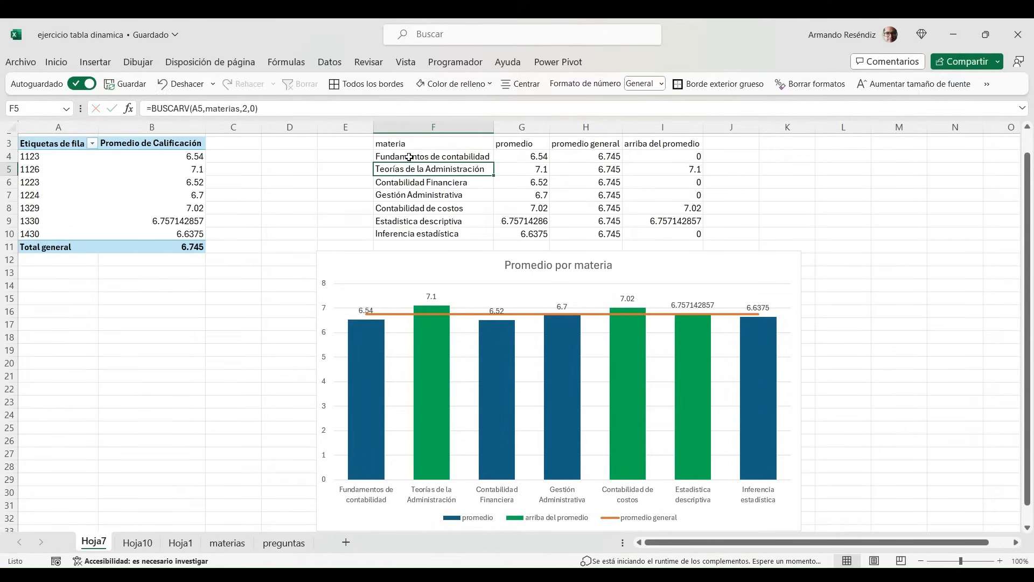
# Select the materia column F3:F10 of the summary table, from its header through the last subject
pyautogui.press('Up')
pyautogui.press('Up')
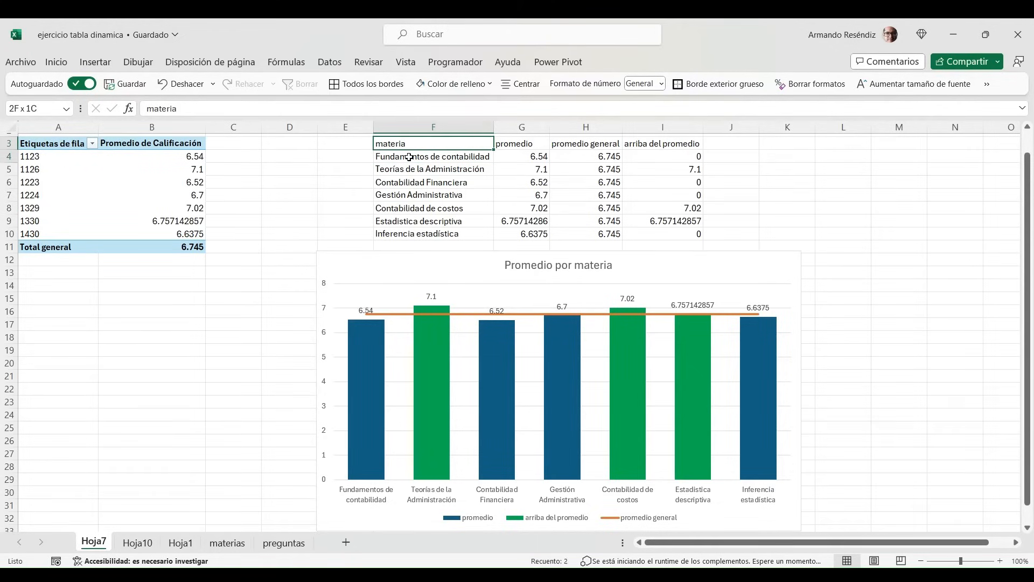
pyautogui.hotkey('shift', 'Down')
pyautogui.hotkey('shift', 'Down')
pyautogui.hotkey('shift', 'Down')
pyautogui.hotkey('shift', 'Down')
pyautogui.hotkey('shift', 'Down')
pyautogui.hotkey('shift', 'Down')
pyautogui.hotkey('shift', 'Down')
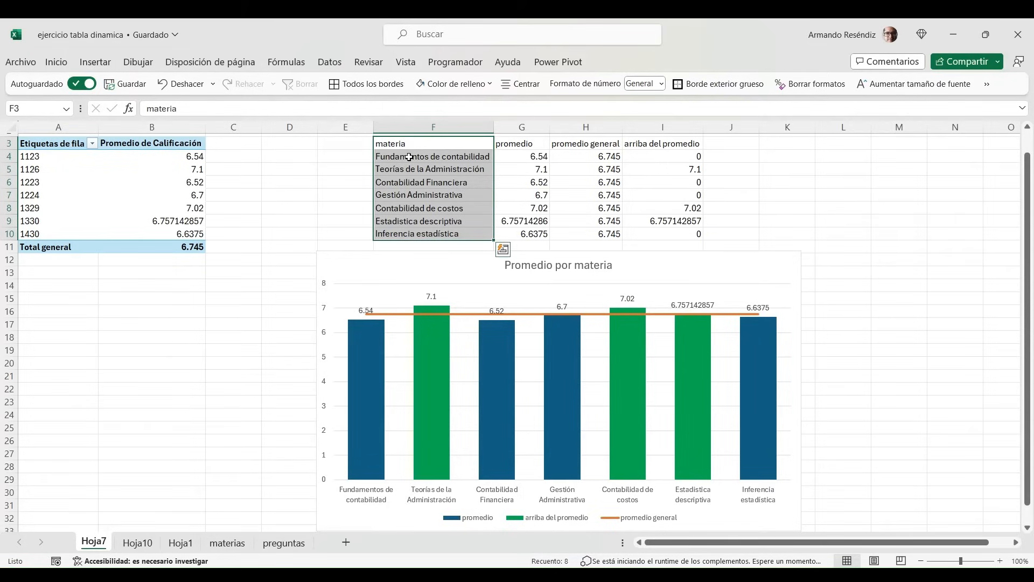
# Compare the BUSCARV formula in F4 with the subject catalogue on the materias sheet, ending back on Hoja7
pyautogui.click(409, 157)
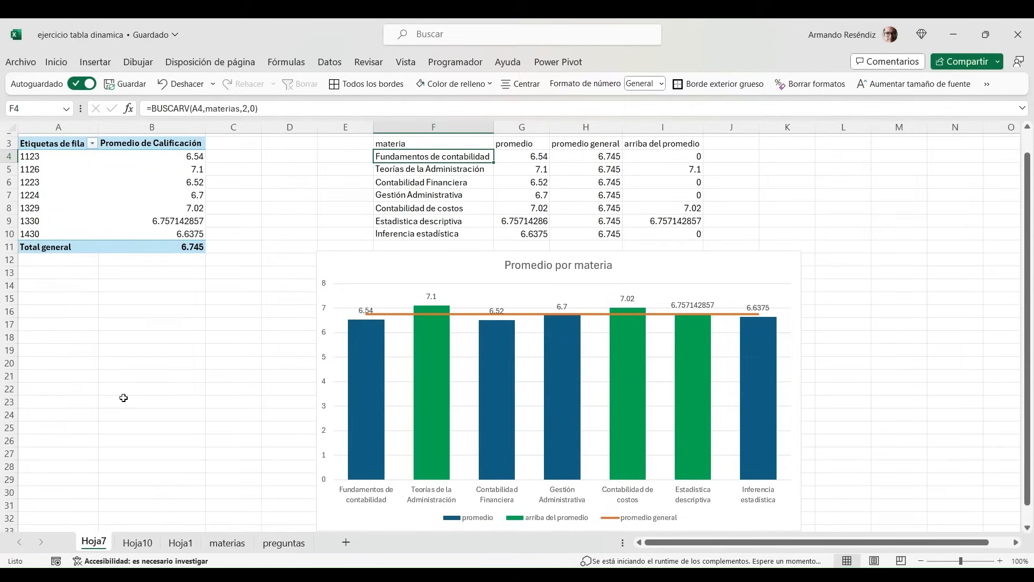
pyautogui.click(233, 544)
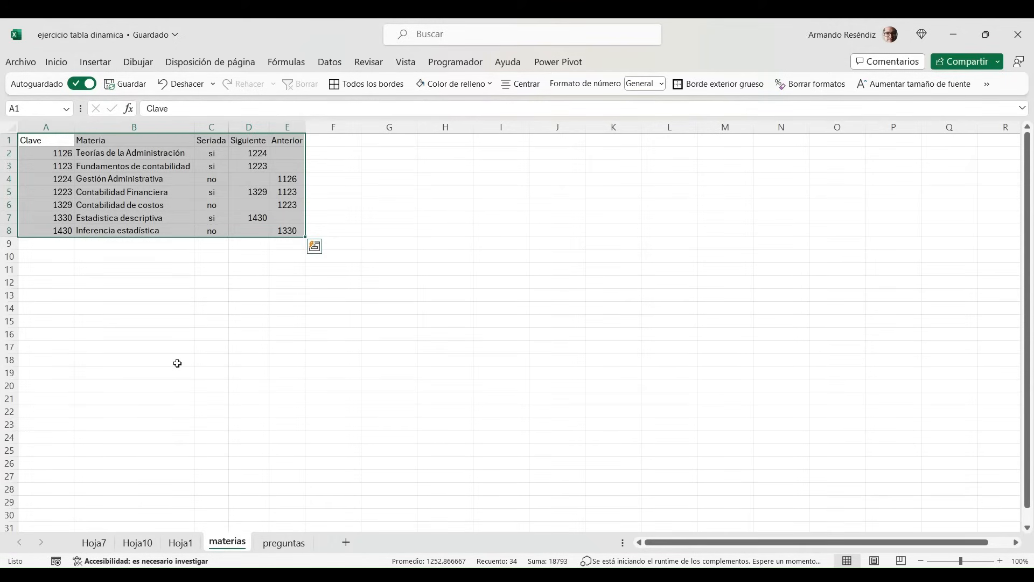
pyautogui.click(104, 544)
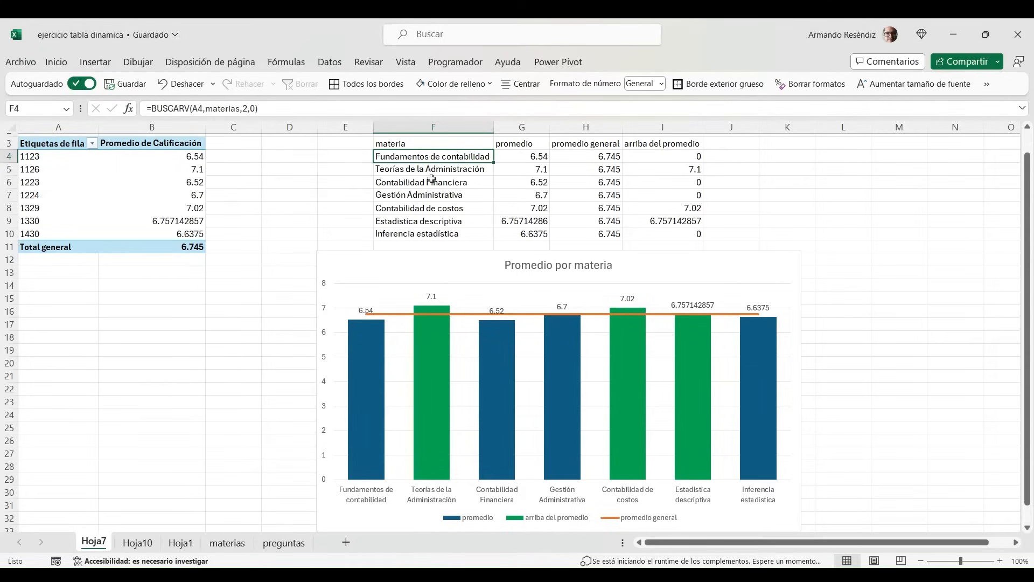
# Enter the header "materia" in cell E3 of Hoja10, beside the new pivot table
pyautogui.click(138, 543)
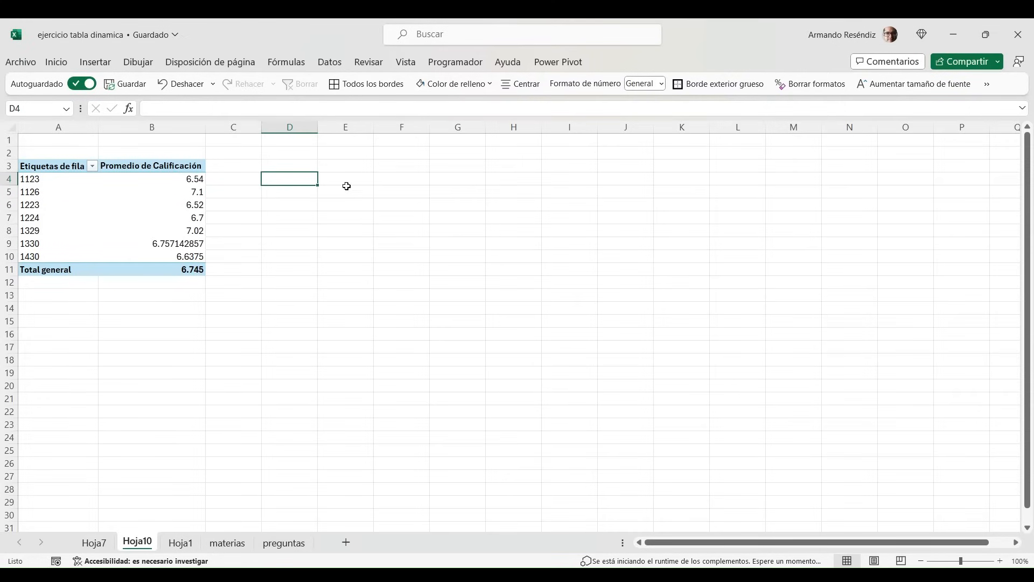
pyautogui.click(342, 169)
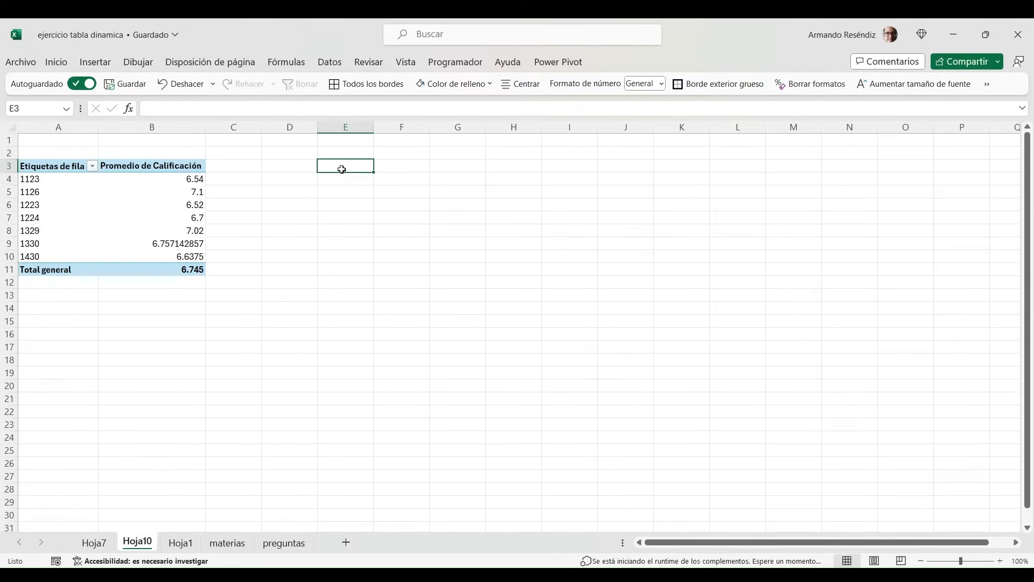
pyautogui.write('materia')
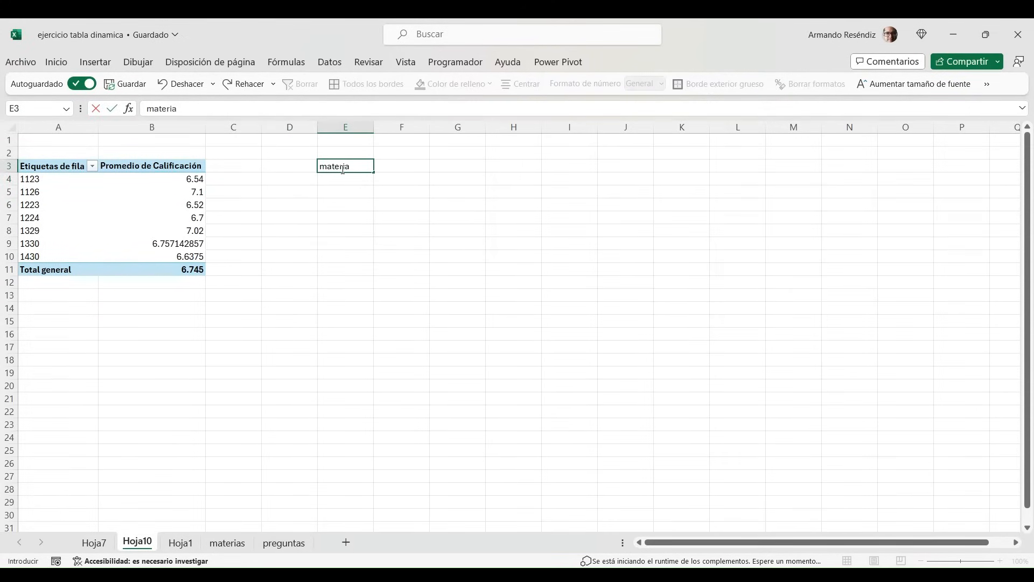
pyautogui.press('Return')
# Mark the range E4:E10 under the materia header, matching the pivot table's subject rows, and reduce the selection to E4
pyautogui.hotkey('shift', 'Down')
pyautogui.hotkey('shift', 'Down')
pyautogui.hotkey('shift', 'Down')
pyautogui.hotkey('shift', 'Down')
pyautogui.hotkey('shift', 'Down')
pyautogui.hotkey('shift', 'Down')
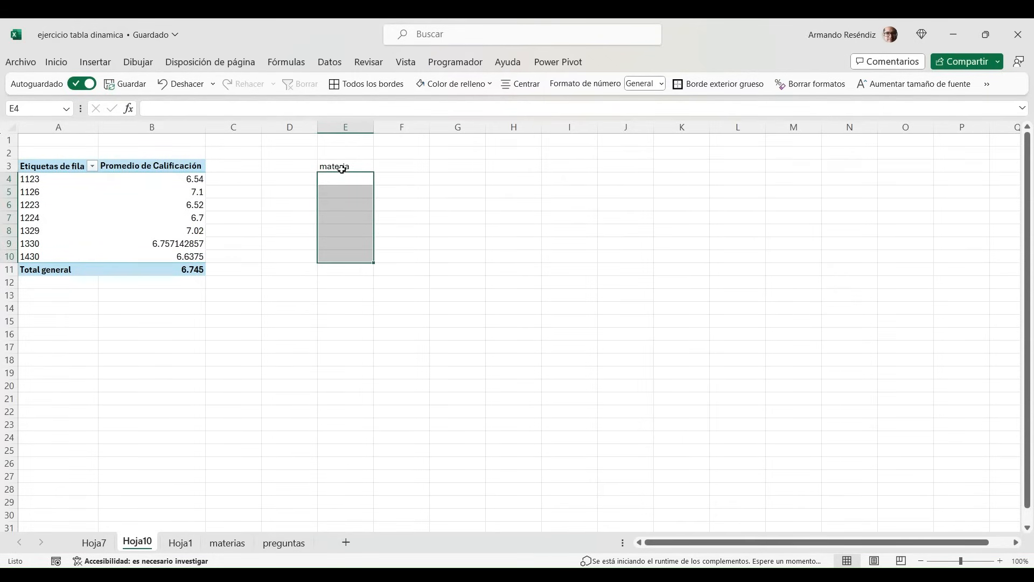
pyautogui.hotkey('shift', 'Up')
pyautogui.hotkey('shift', 'Up')
pyautogui.hotkey('shift', 'Up')
pyautogui.hotkey('shift', 'Up')
pyautogui.hotkey('shift', 'Up')
pyautogui.hotkey('shift', 'Up')
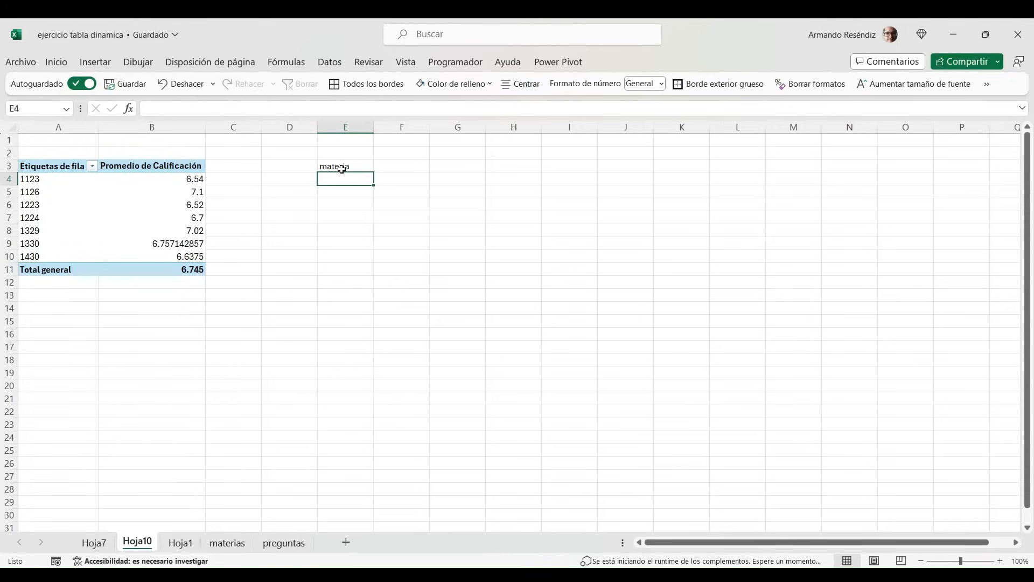
# Review the materias catalogue and the finished lookup column on Hoja7, and return to cell E4 on Hoja10
pyautogui.click(222, 543)
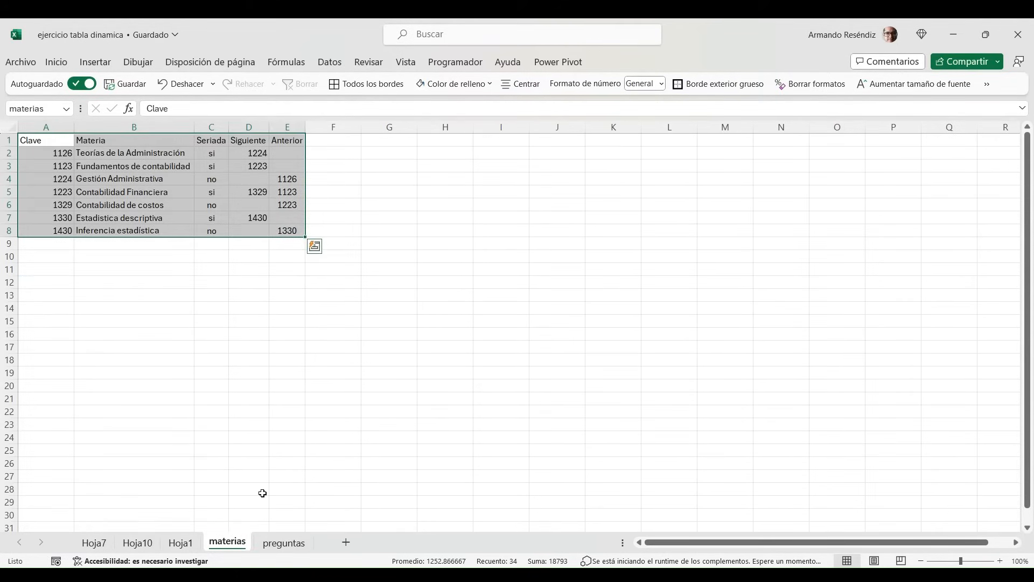
pyautogui.click(100, 544)
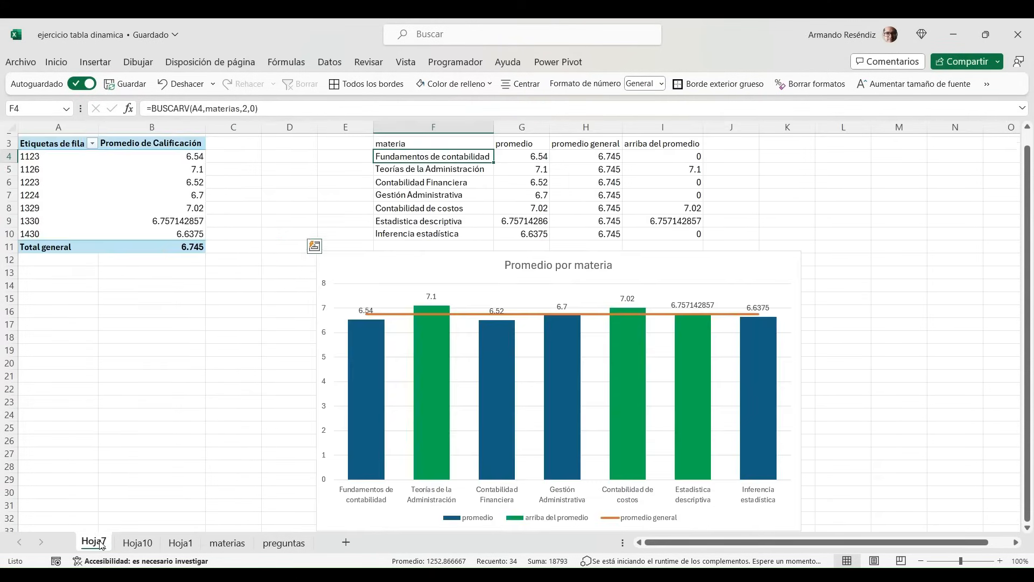
pyautogui.click(139, 541)
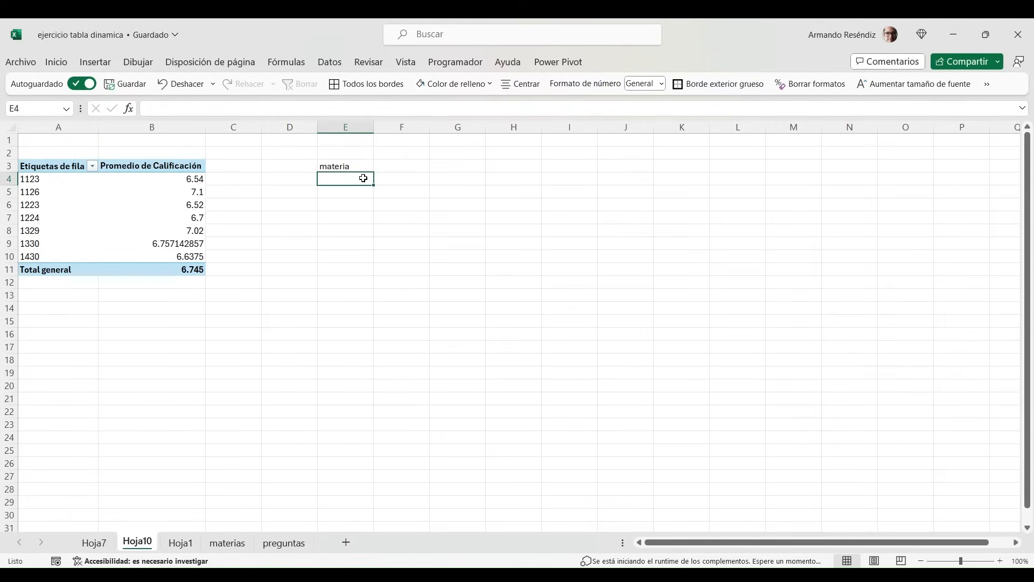
# Enter =BUSCARV(A4,materias,2,0) in cell E4 of Hoja10 to look up the first subject's name, and check the formula
pyautogui.write('+')
pyautogui.press('BackSpace')
pyautogui.write('=')
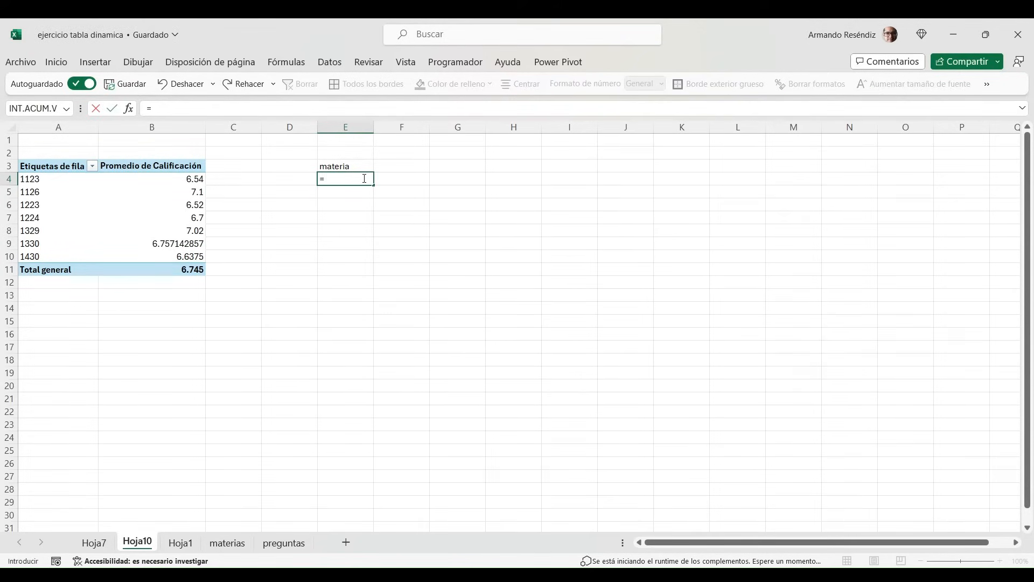
pyautogui.write('buscar')
pyautogui.write('a4')
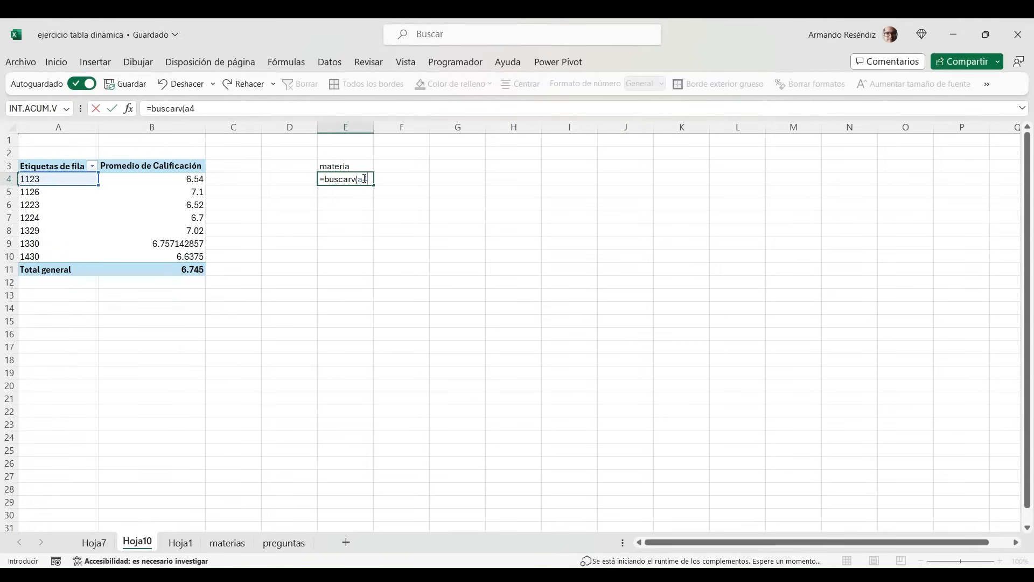
pyautogui.press('BackSpace')
pyautogui.press('BackSpace')
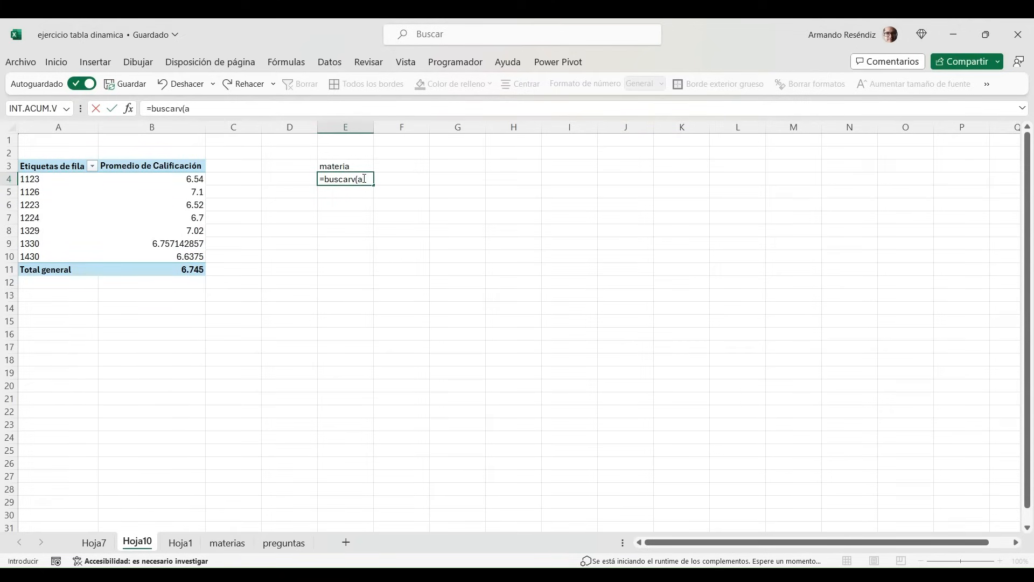
pyautogui.click(41, 180)
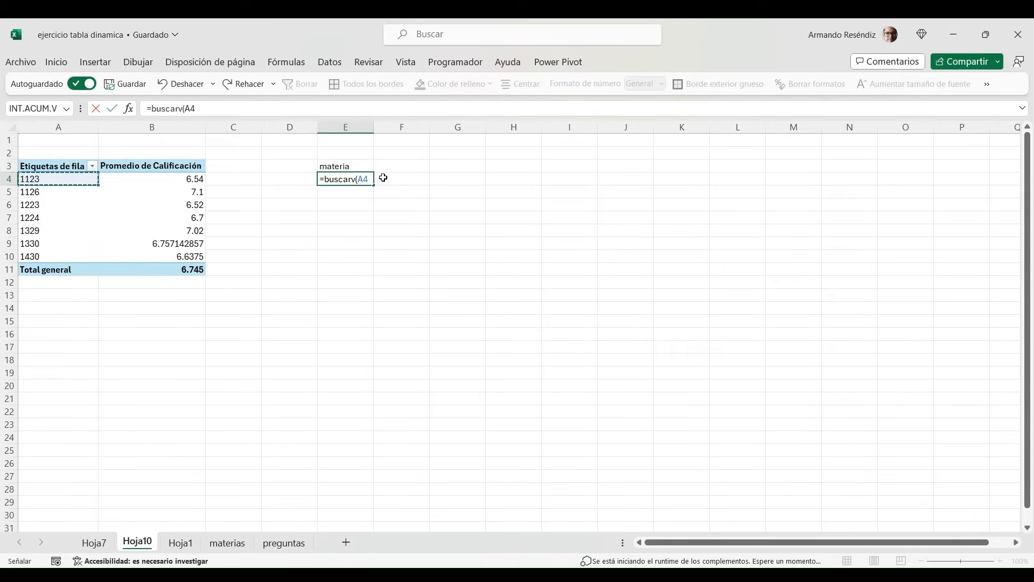
pyautogui.write(',materias')
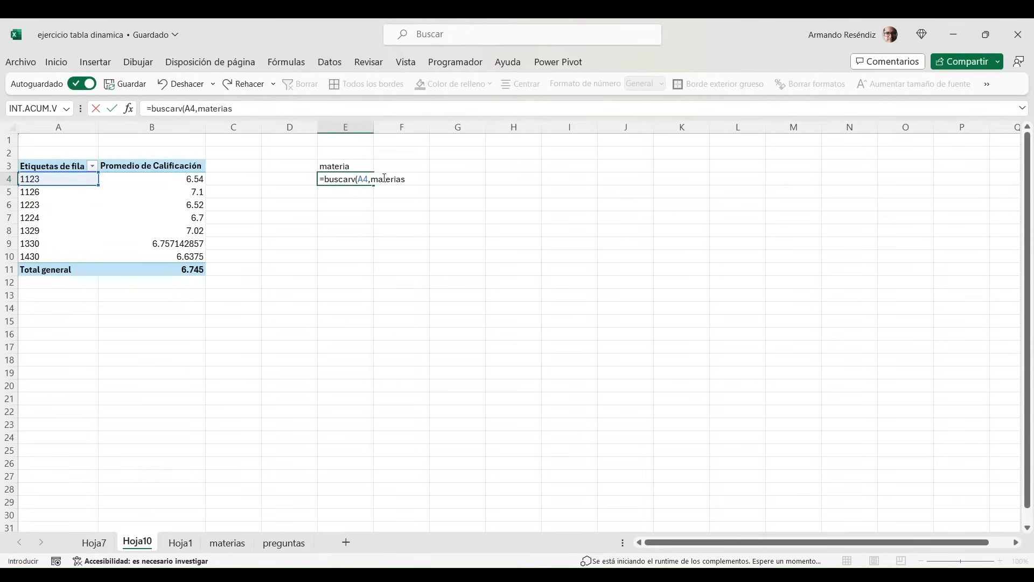
pyautogui.write(',2,0')
pyautogui.press('Return')
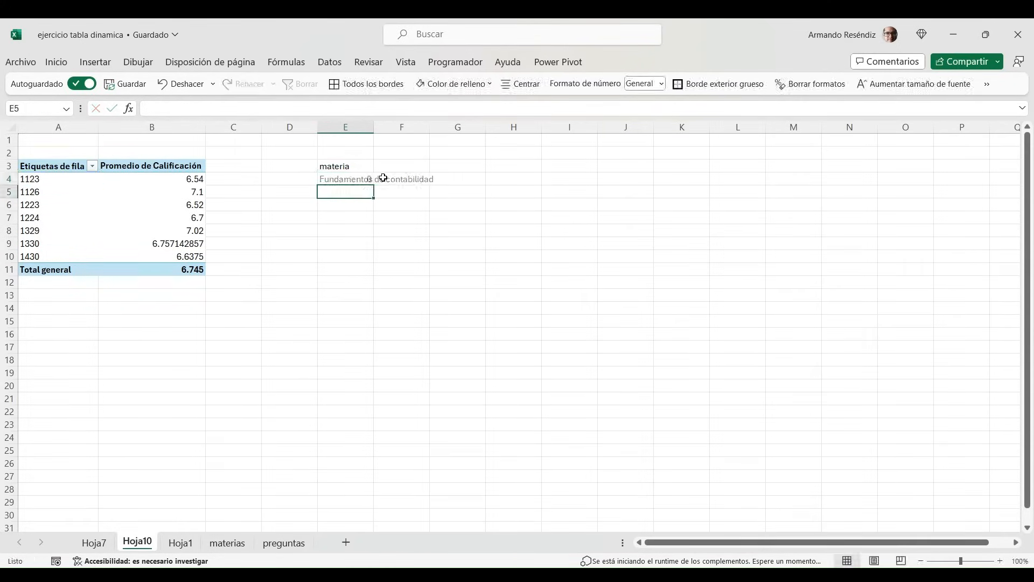
pyautogui.press('Up')
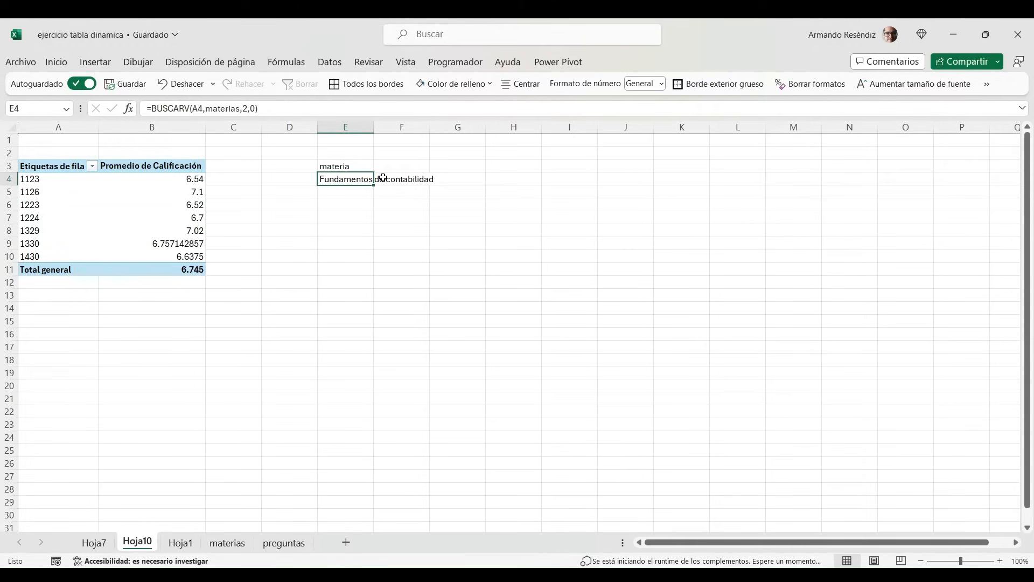
pyautogui.doubleClick(362, 179)
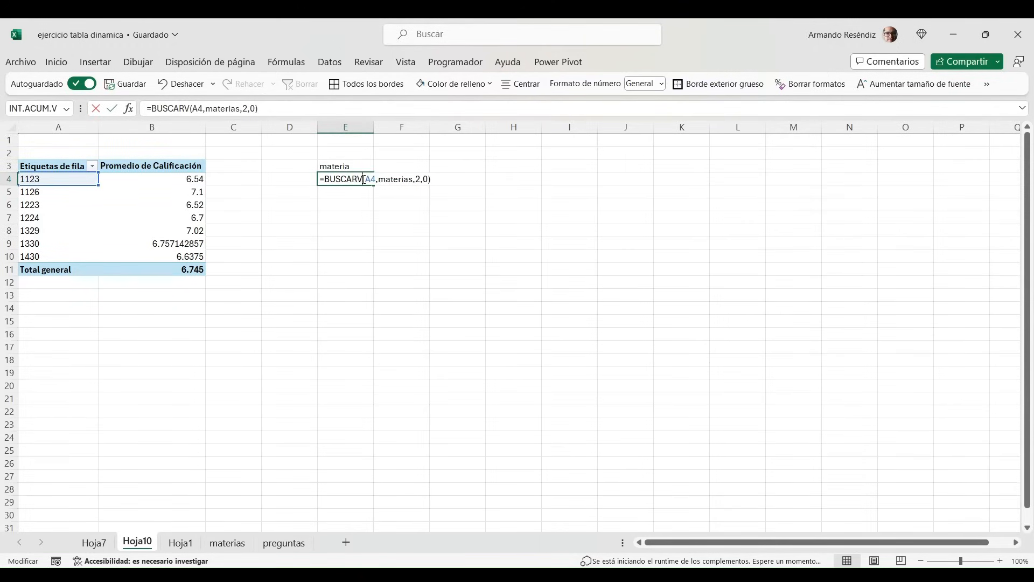
pyautogui.press('Return')
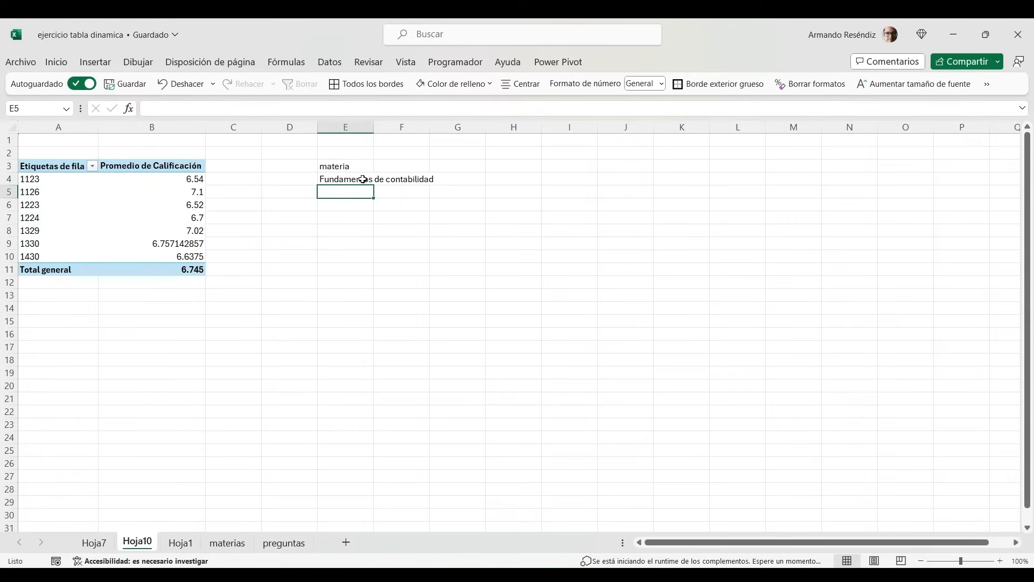
# Fill the lookup formula down through E4:E10 and autofit column E to the subject names
pyautogui.press('Up')
pyautogui.hotkey('shift', 'Down')
pyautogui.hotkey('shift', 'Down')
pyautogui.hotkey('shift', 'Down')
pyautogui.hotkey('shift', 'Down')
pyautogui.hotkey('shift', 'Down')
pyautogui.hotkey('shift', 'Down')
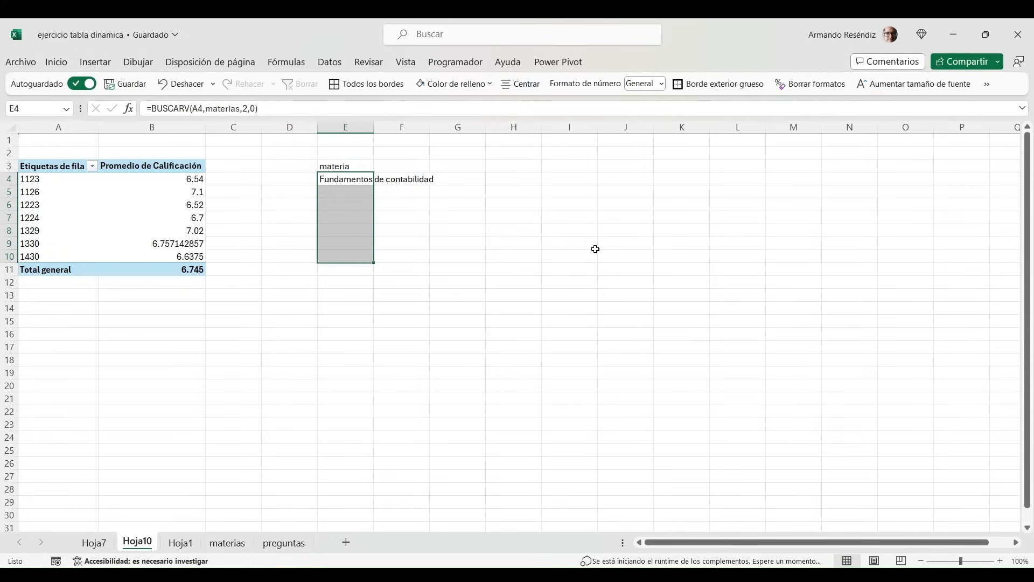
pyautogui.hotkey('ctrl', 'd')
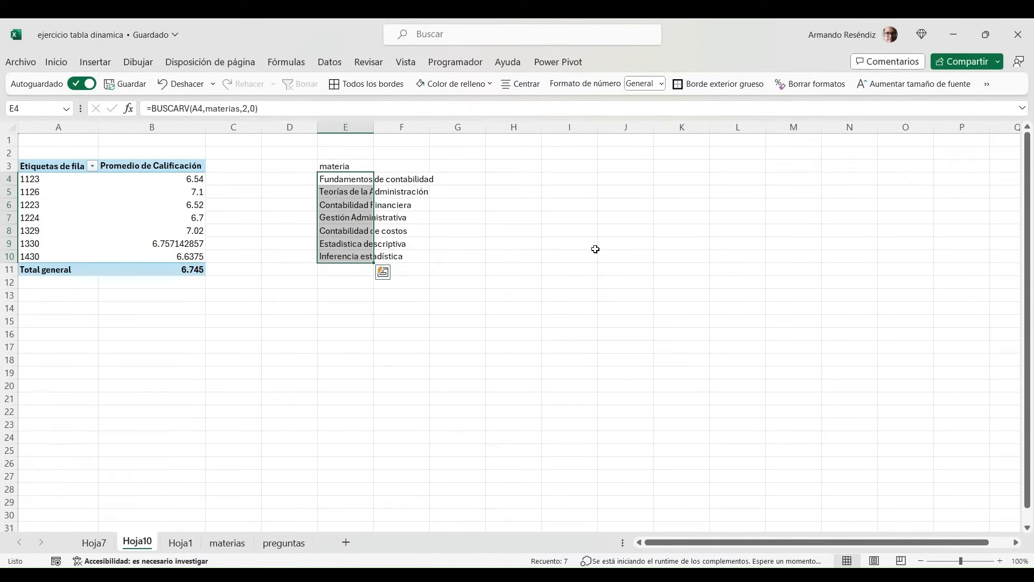
pyautogui.doubleClick(374, 130)
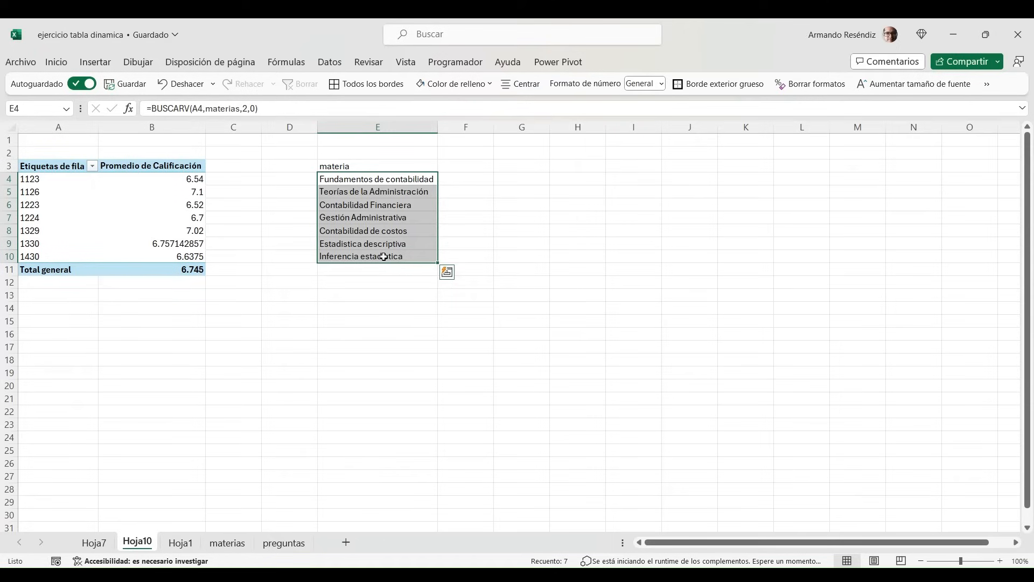
# Check the finished summary table on Hoja7 and enter the header "promedio" in cell F3 of Hoja10
pyautogui.click(94, 543)
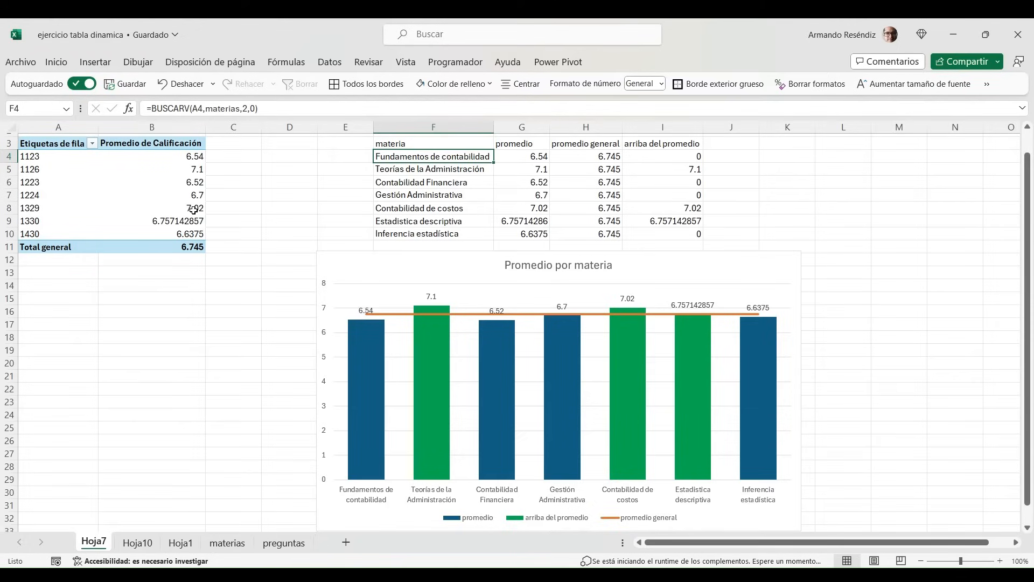
pyautogui.click(142, 548)
pyautogui.click(461, 169)
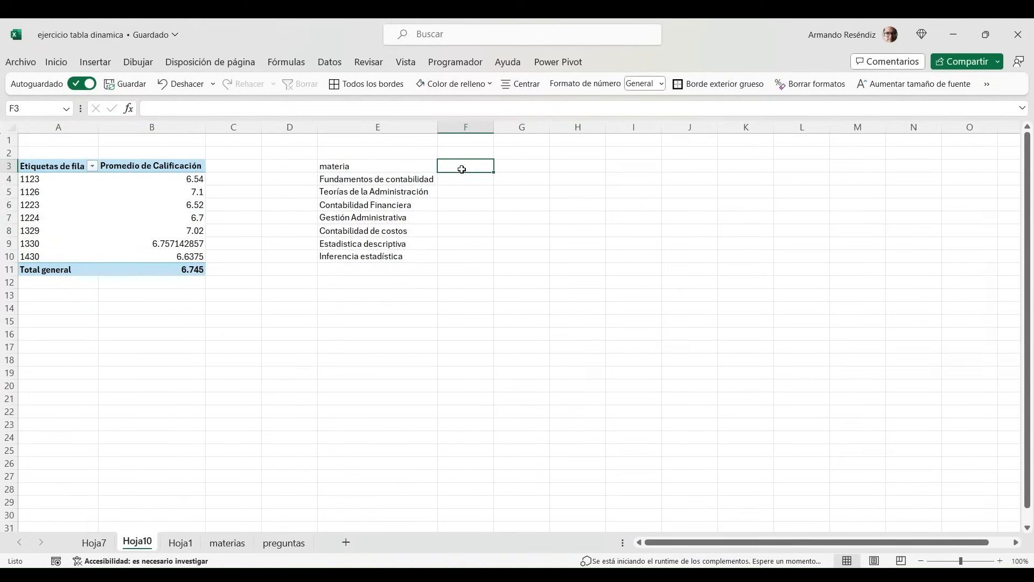
pyautogui.write('promedio')
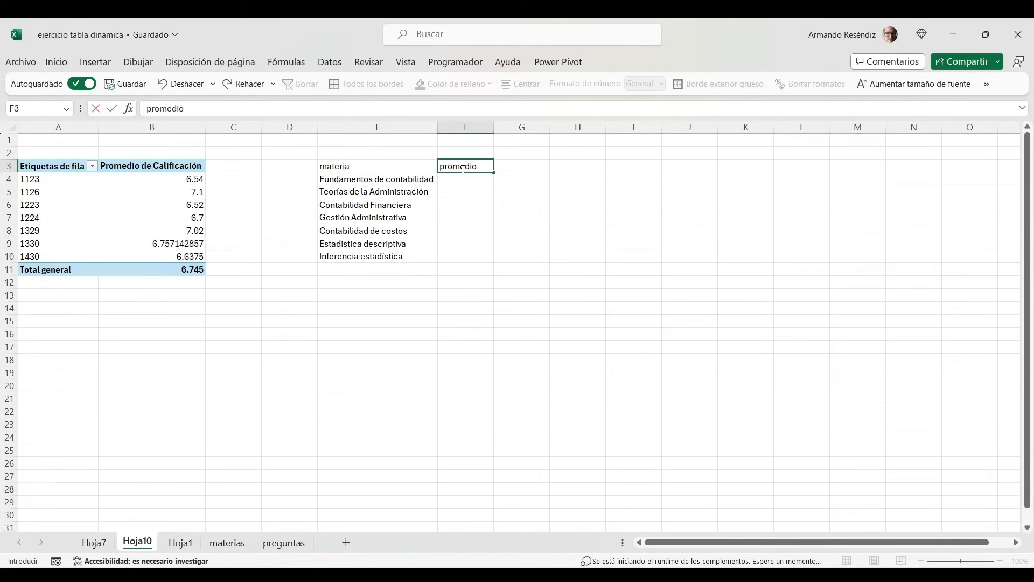
pyautogui.press('Return')
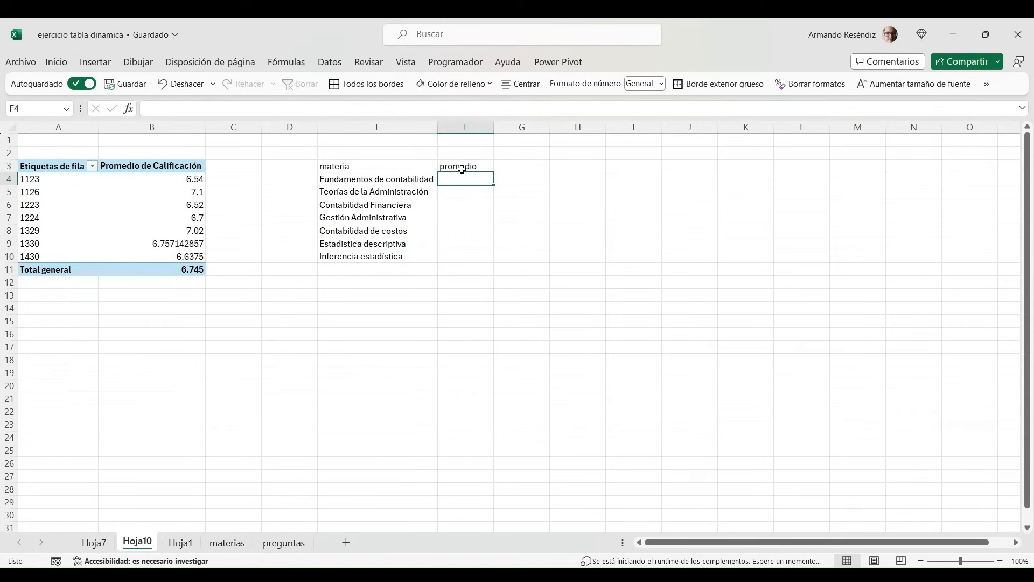
pyautogui.write('=')
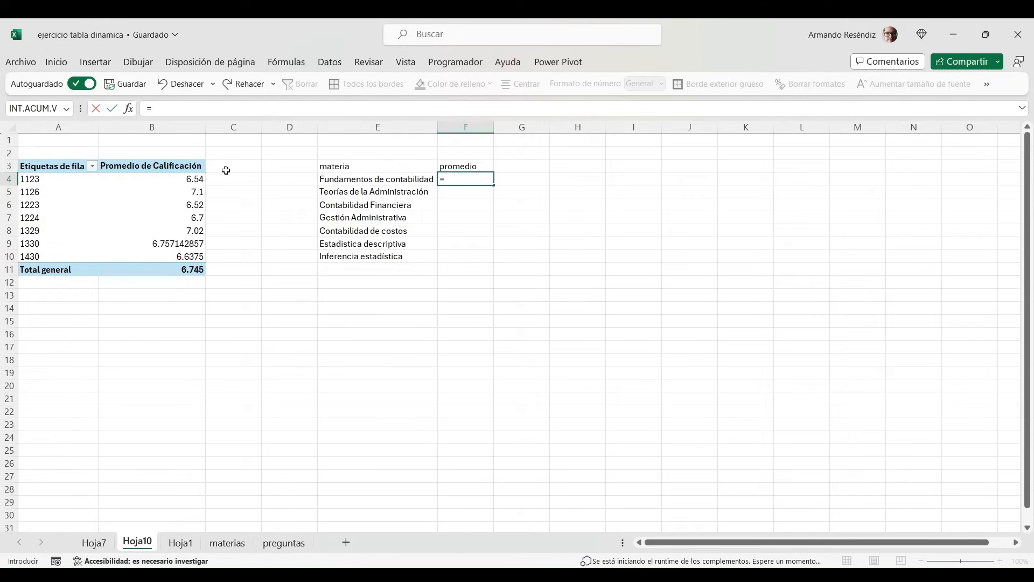
pyautogui.click(197, 179)
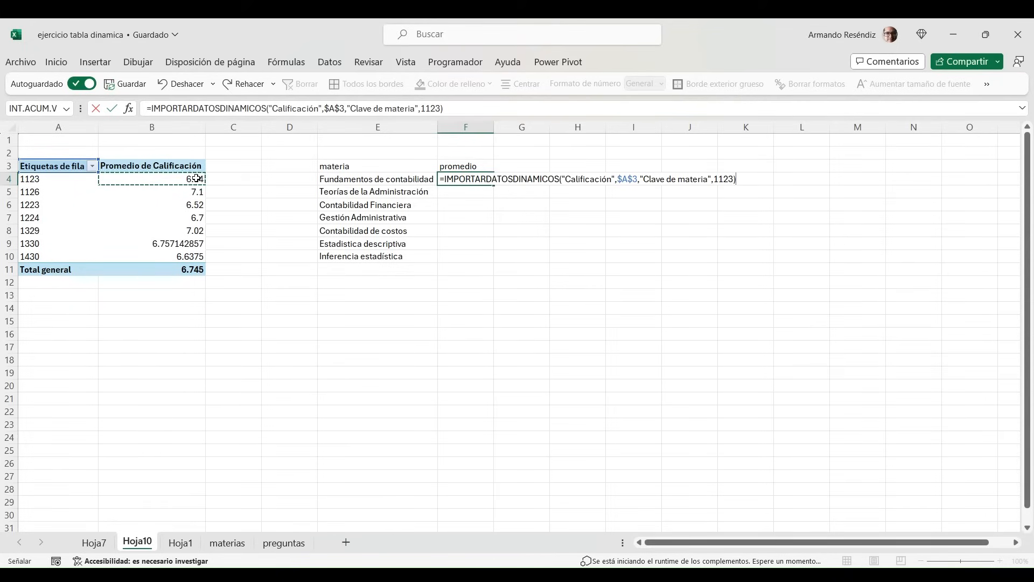
pyautogui.press('BackSpace')
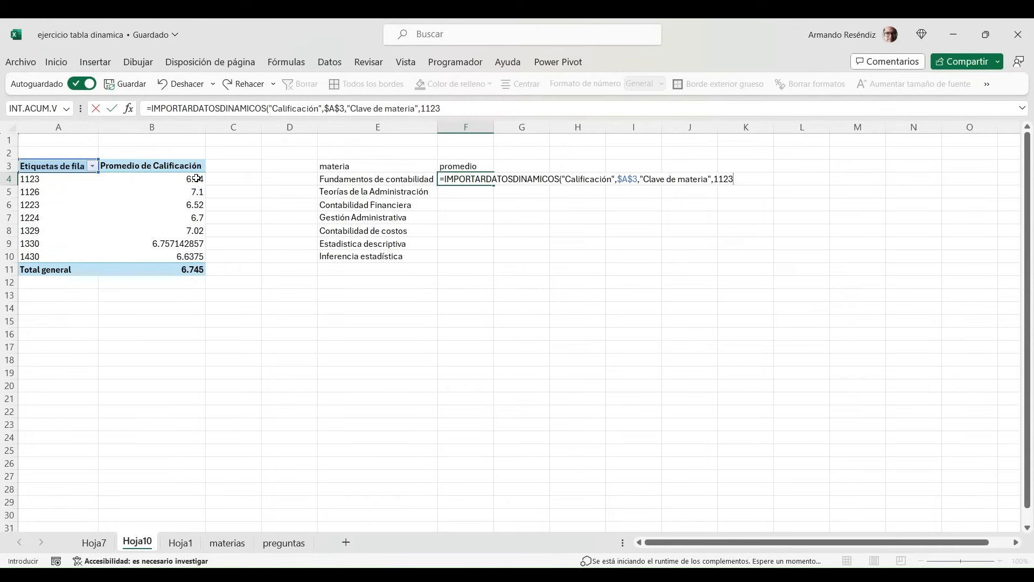
pyautogui.press('BackSpace')
pyautogui.press('BackSpace')
pyautogui.press('BackSpace')
pyautogui.press('BackSpace')
pyautogui.press('BackSpace')
pyautogui.press('BackSpace')
pyautogui.press('BackSpace')
pyautogui.press('BackSpace')
pyautogui.press('BackSpace')
pyautogui.press('BackSpace')
pyautogui.press('BackSpace')
pyautogui.press('BackSpace')
pyautogui.press('BackSpace')
pyautogui.press('BackSpace')
pyautogui.press('BackSpace')
pyautogui.press('BackSpace')
pyautogui.press('BackSpace')
pyautogui.press('BackSpace')
pyautogui.press('BackSpace')
pyautogui.press('BackSpace')
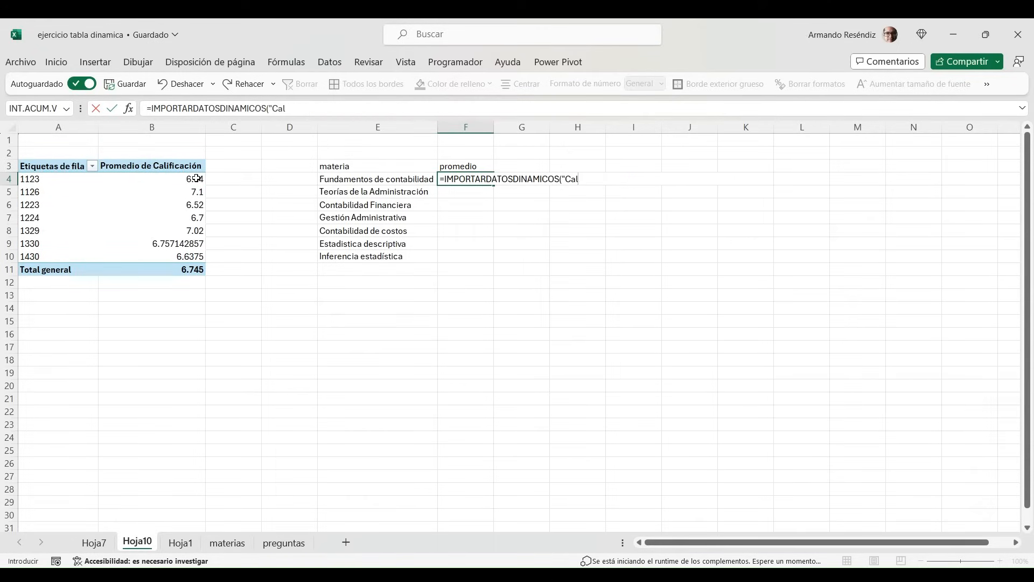
pyautogui.press('BackSpace')
pyautogui.press('BackSpace')
pyautogui.press('BackSpace')
pyautogui.press('BackSpace')
pyautogui.press('BackSpace')
pyautogui.press('BackSpace')
pyautogui.press('BackSpace')
pyautogui.press('BackSpace')
pyautogui.press('BackSpace')
pyautogui.press('BackSpace')
pyautogui.press('BackSpace')
pyautogui.press('BackSpace')
pyautogui.press('BackSpace')
pyautogui.press('BackSpace')
pyautogui.press('BackSpace')
pyautogui.press('BackSpace')
pyautogui.press('BackSpace')
pyautogui.press('BackSpace')
pyautogui.press('BackSpace')
pyautogui.press('BackSpace')
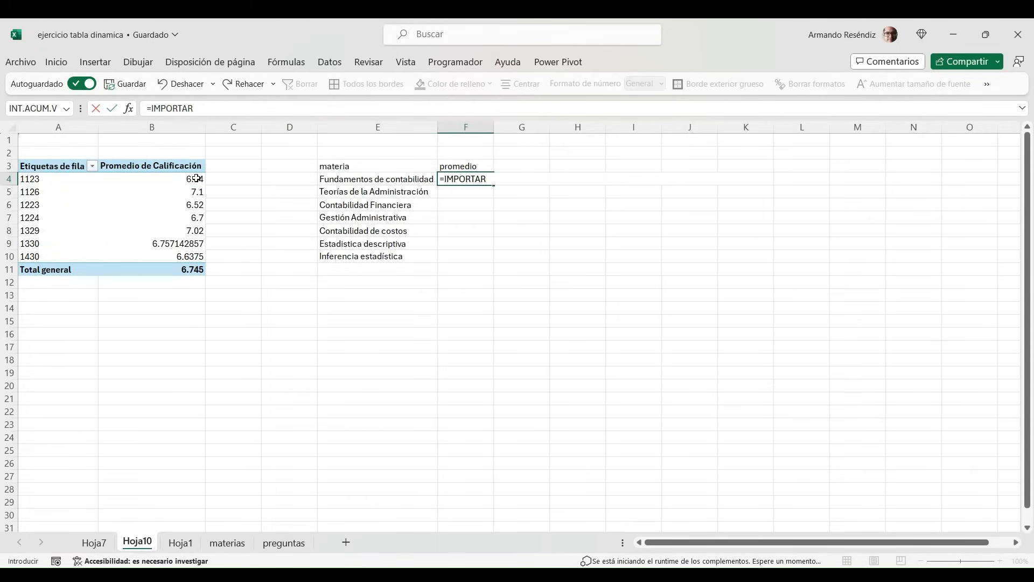
pyautogui.press('BackSpace')
pyautogui.press('BackSpace')
pyautogui.press('BackSpace')
pyautogui.press('BackSpace')
pyautogui.press('BackSpace')
# Enter the direct reference =B4 in cell F4 and compare it with the pivot table's average for subject 1123
pyautogui.write('b4')
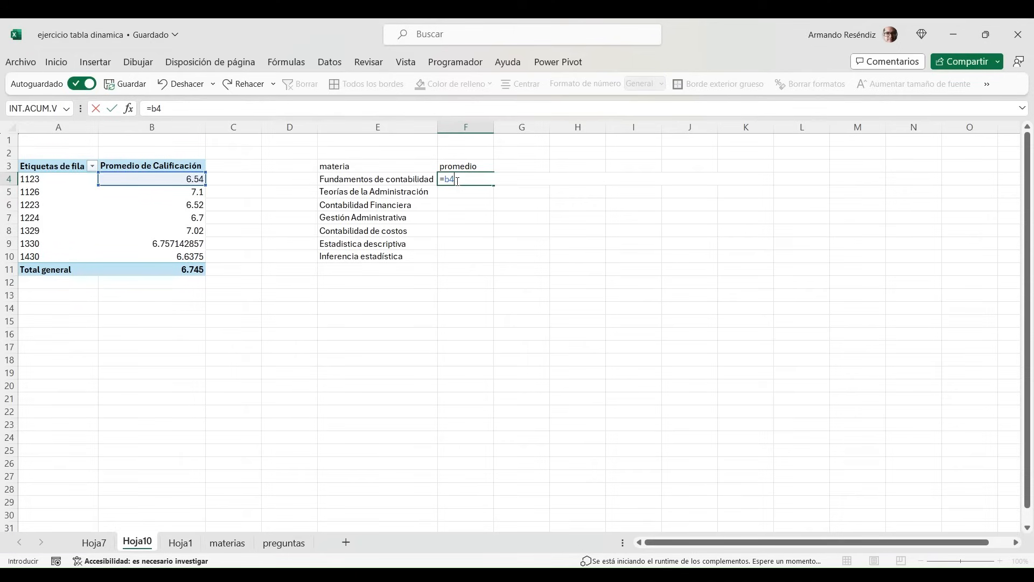
pyautogui.press('Return')
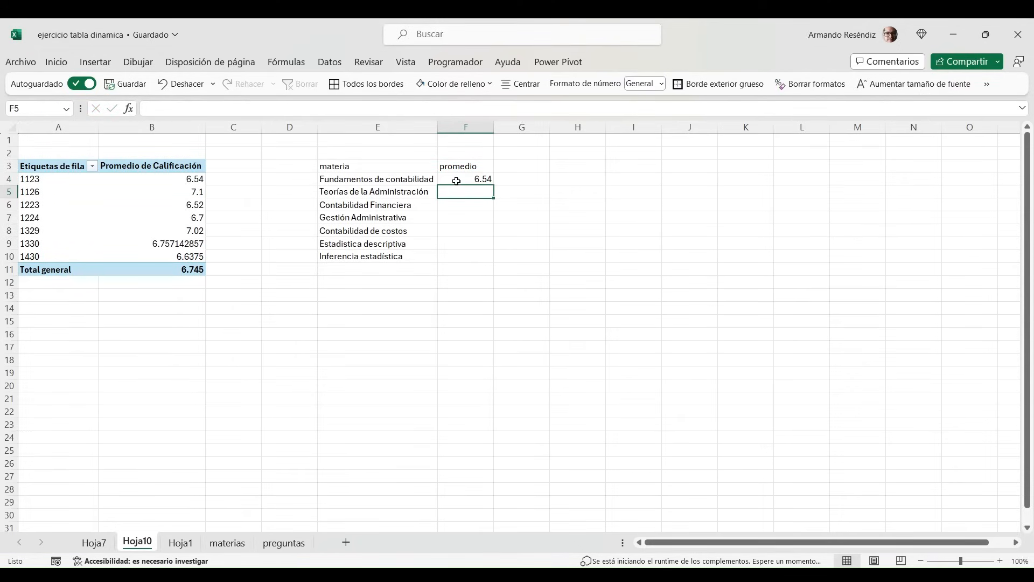
pyautogui.click(456, 180)
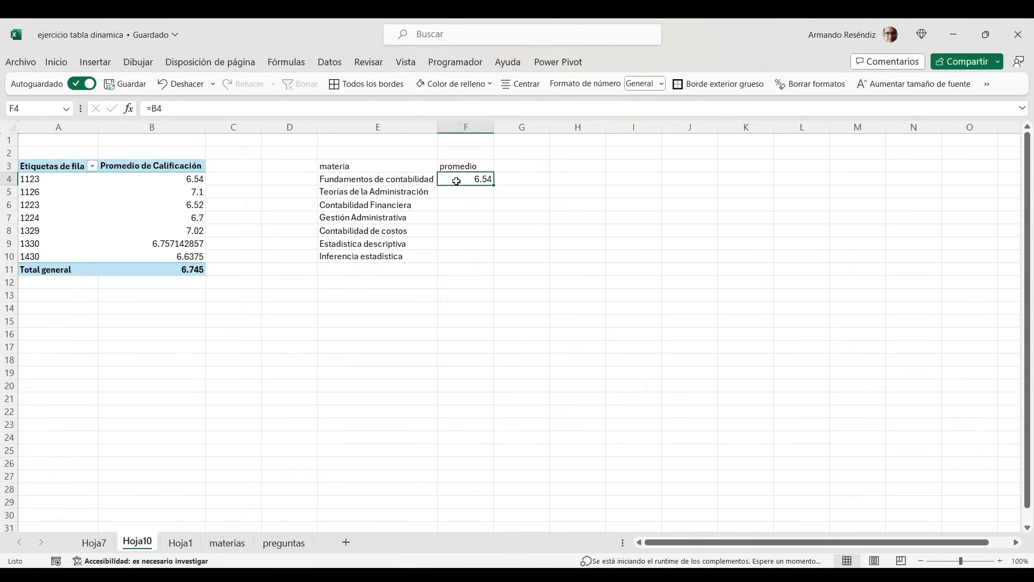
pyautogui.click(184, 179)
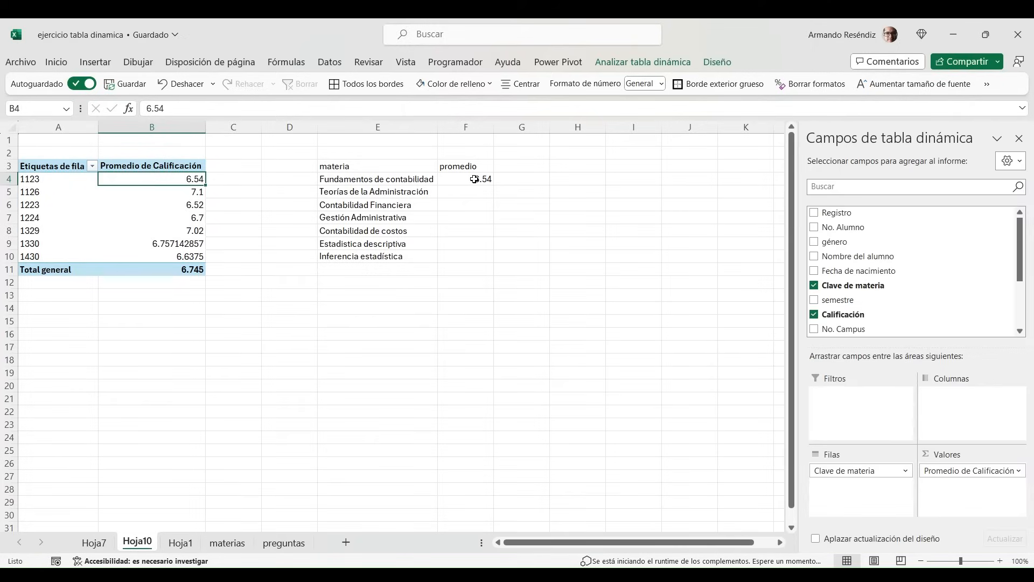
# Copy the F4 reference down through F4:F10 so every subject takes its average from the pivot table
pyautogui.click(474, 179)
pyautogui.hotkey('shift', 'Down')
pyautogui.hotkey('shift', 'Down')
pyautogui.hotkey('shift', 'Down')
pyautogui.hotkey('shift', 'Down')
pyautogui.hotkey('shift', 'Down')
pyautogui.hotkey('shift', 'Down')
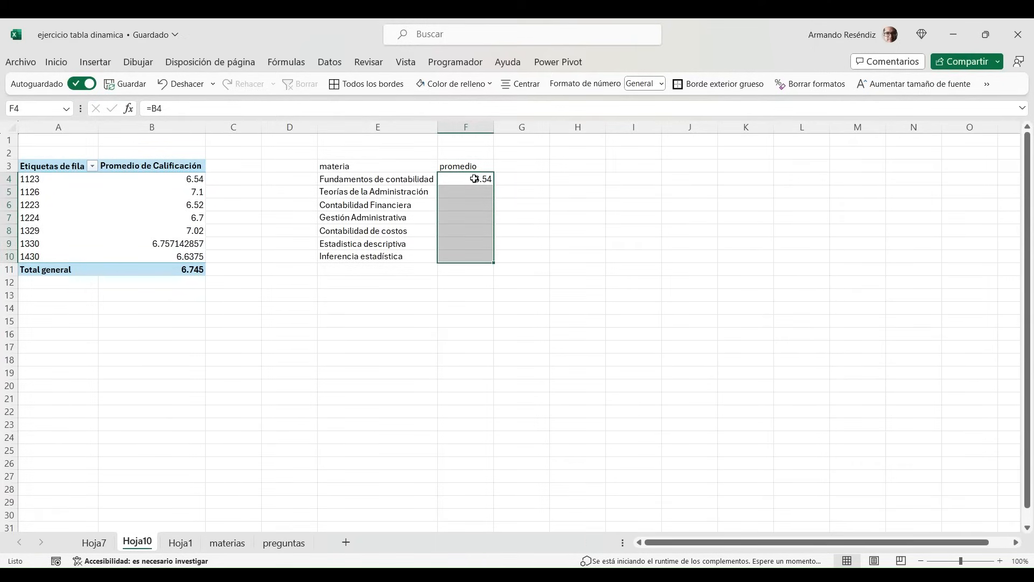
pyautogui.hotkey('ctrl', 'v')
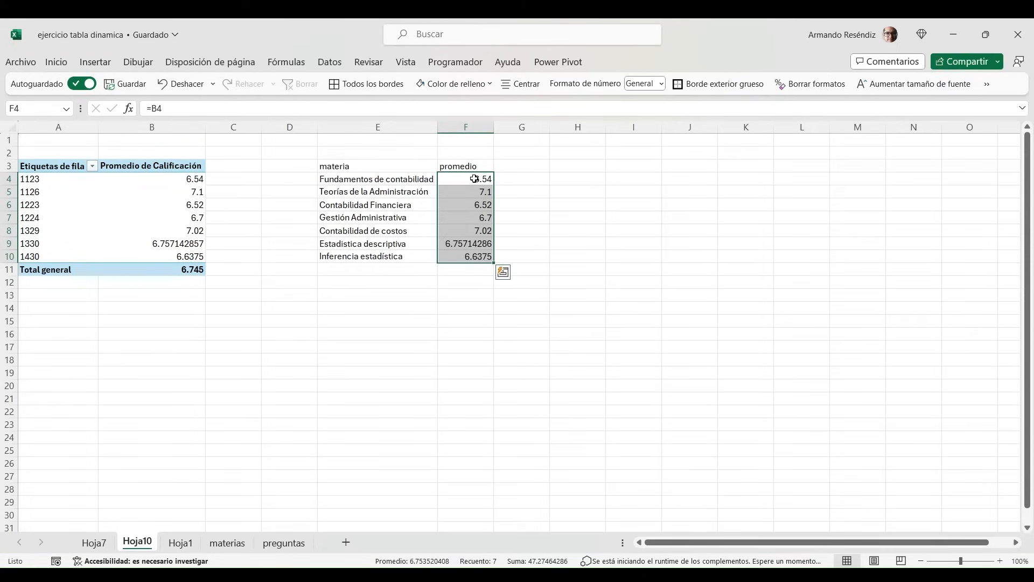
# Inspect the references in F4, F5 and F6 against the pivot averages, and return to the finished table on Hoja7
pyautogui.click(189, 192)
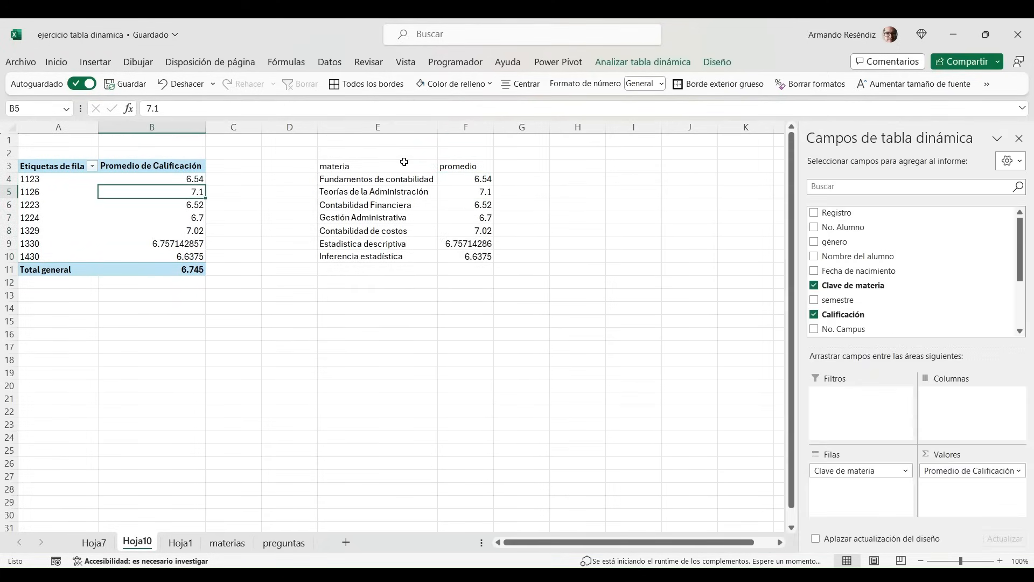
pyautogui.click(488, 179)
pyautogui.write('=B4')
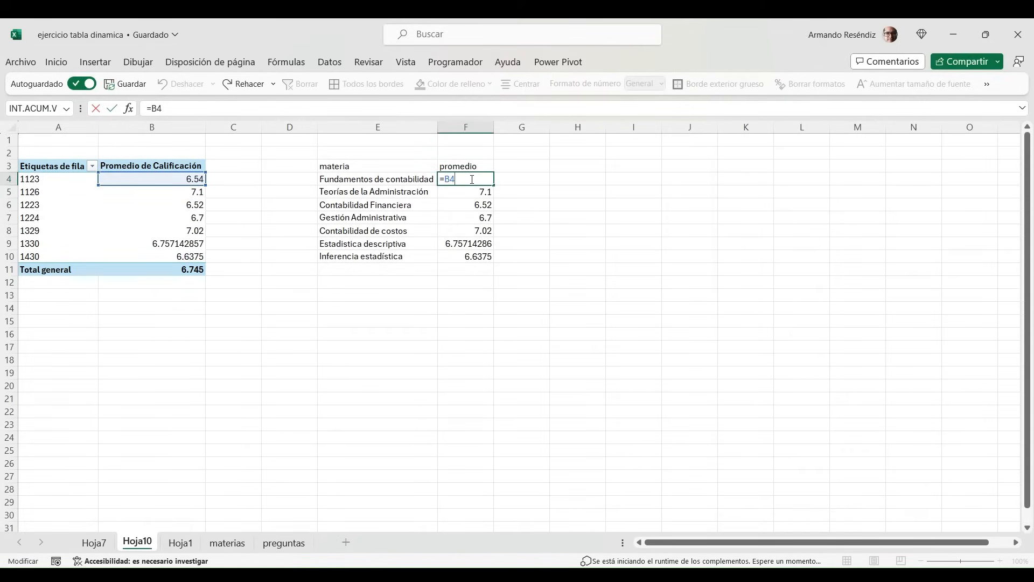
pyautogui.press('Return')
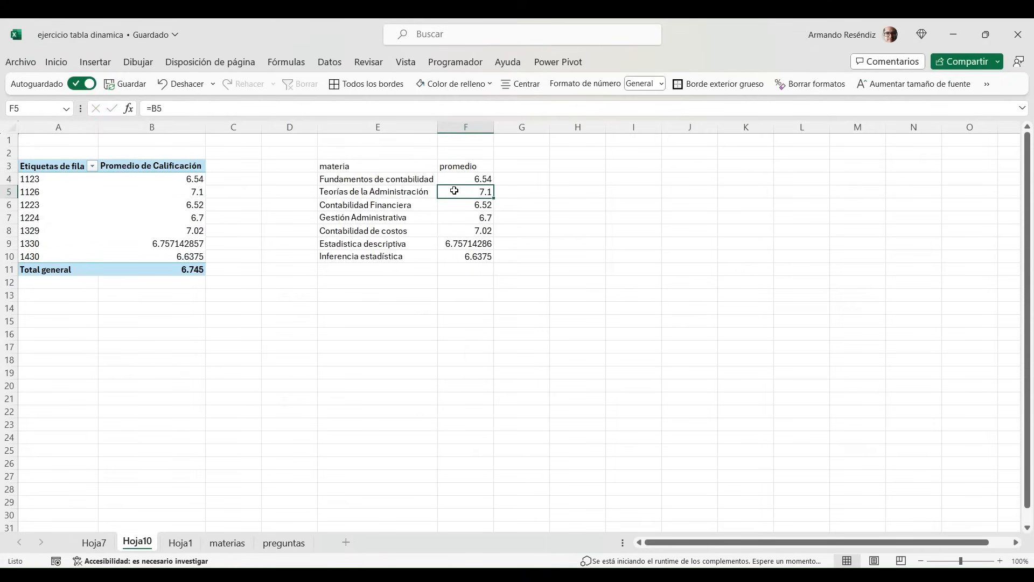
pyautogui.doubleClick(454, 190)
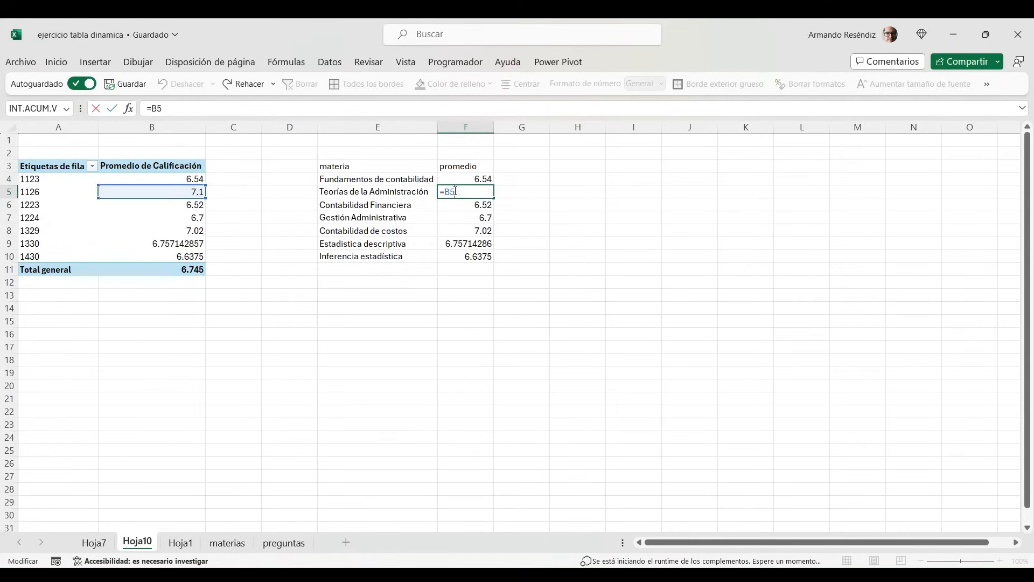
pyautogui.press('Return')
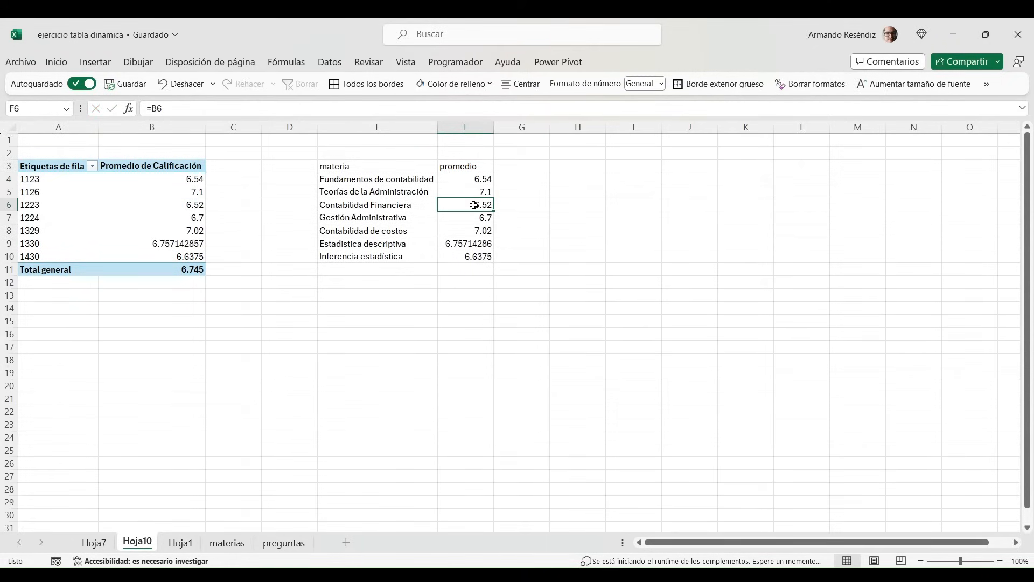
pyautogui.doubleClick(475, 205)
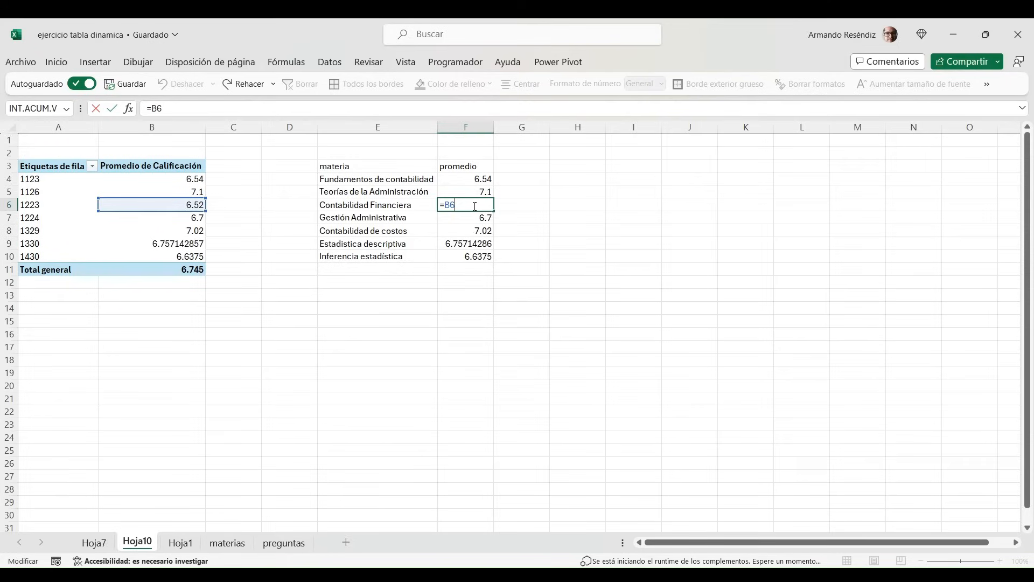
pyautogui.press('Return')
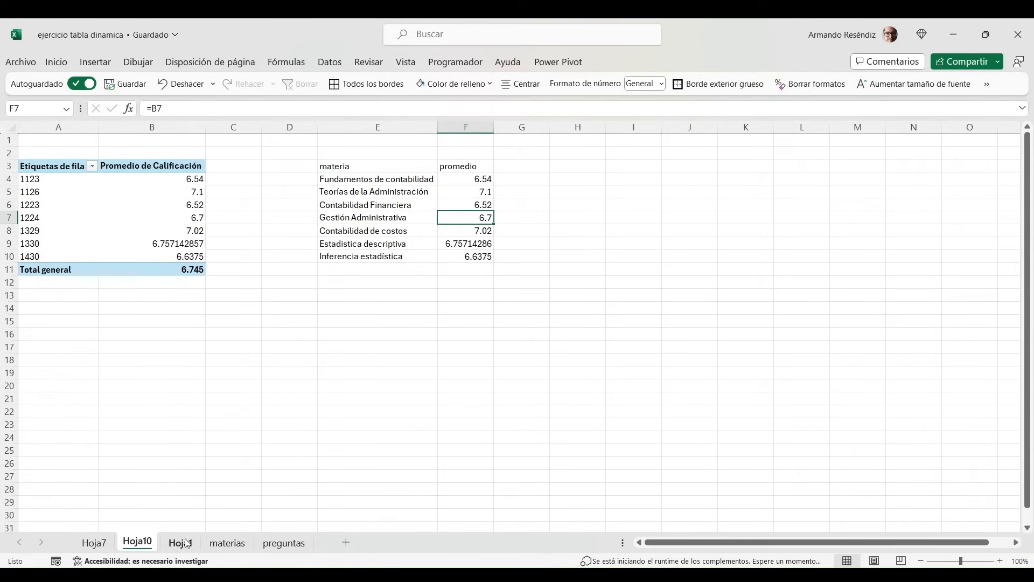
pyautogui.click(96, 544)
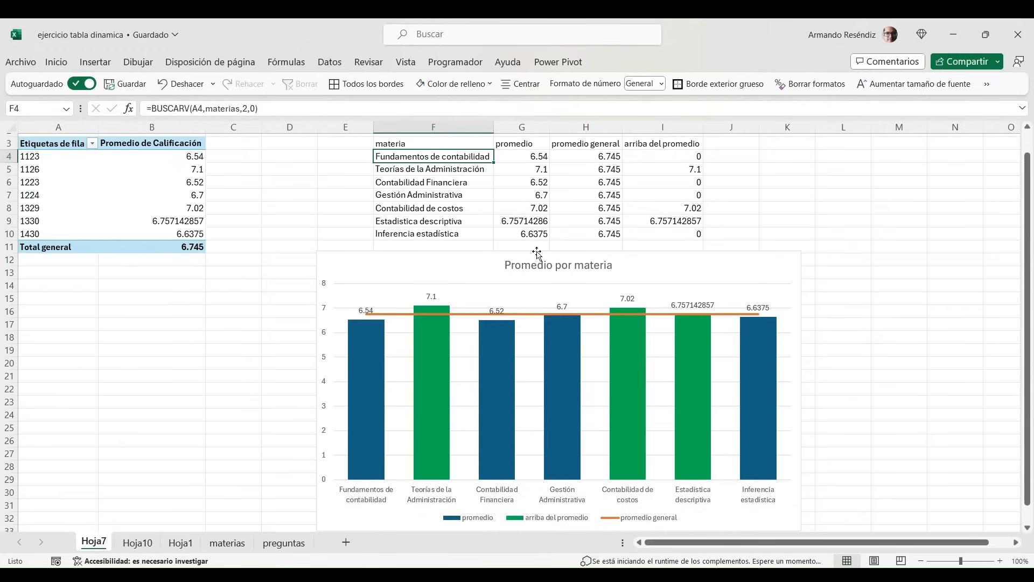
# Check the overall-average column and the pivot's grand total on Hoja7, and enter the header "promedio general" in cell G3 of Hoja10
pyautogui.click(583, 144)
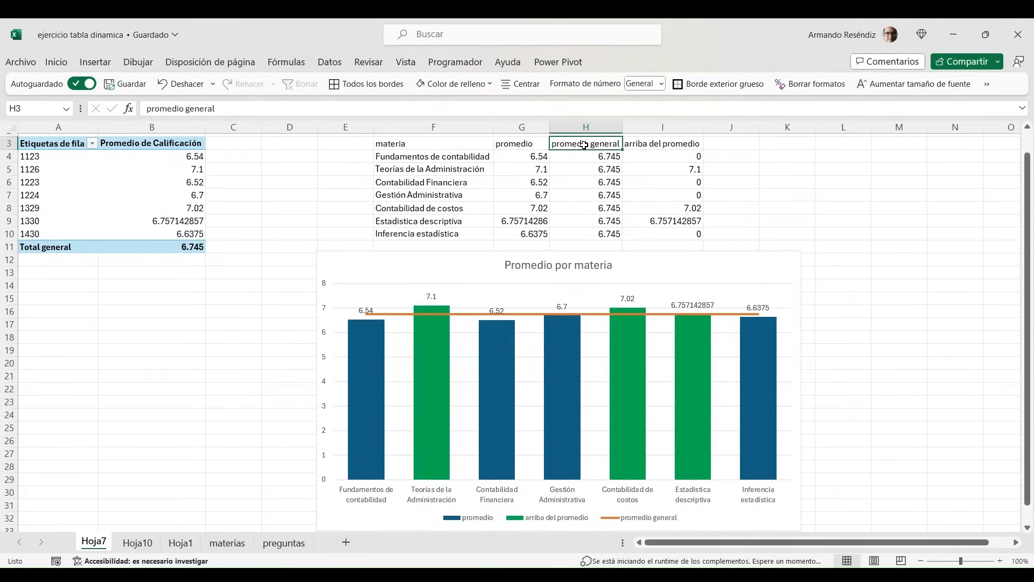
pyautogui.click(190, 247)
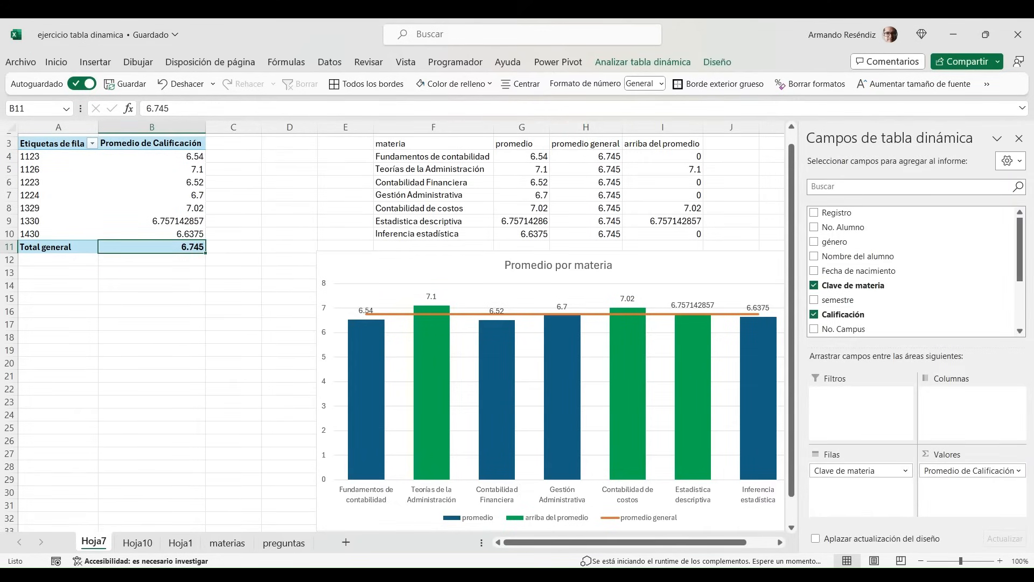
pyautogui.click(178, 542)
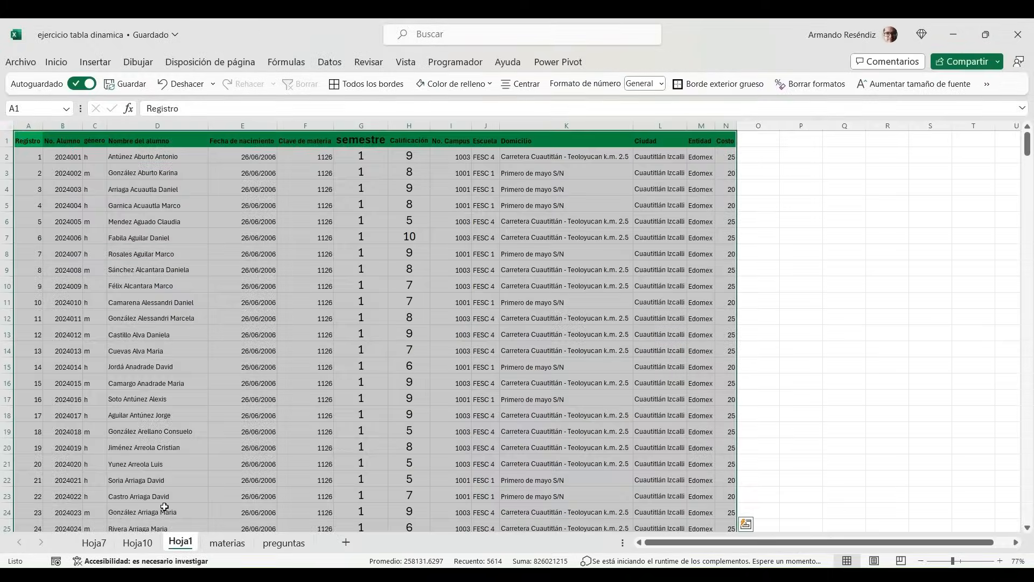
pyautogui.click(134, 542)
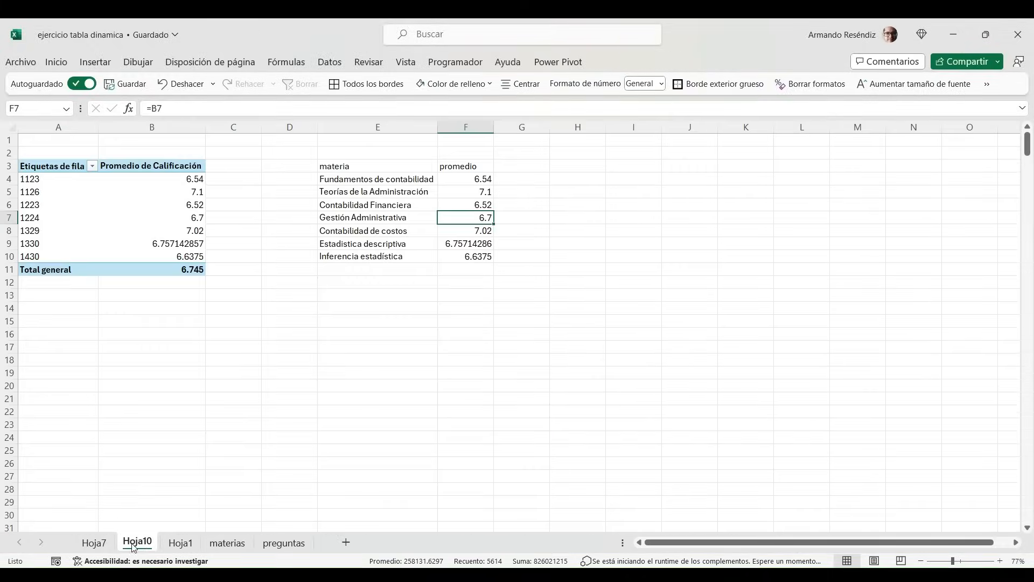
pyautogui.click(522, 169)
pyautogui.write('pro')
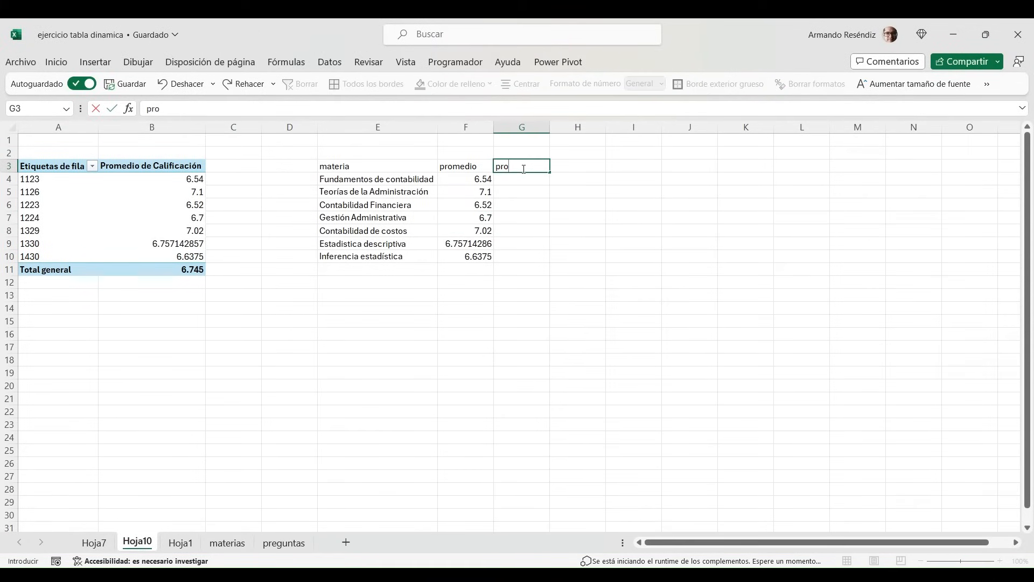
pyautogui.write('medio general')
pyautogui.press('Return')
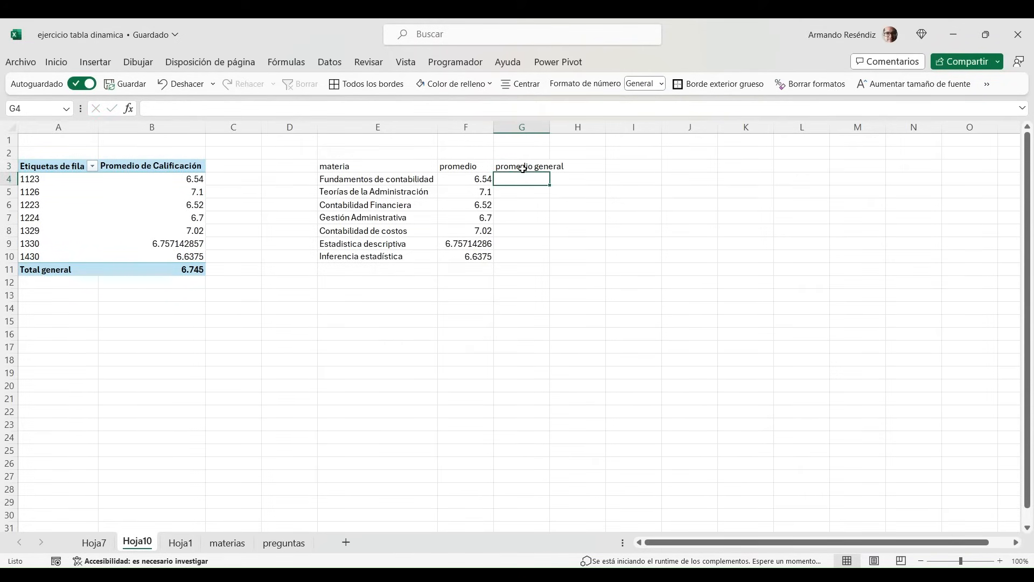
# Enter =IMPORTARDATOSDINAMICOS("Calificación",$A$3) in cell G4 to retrieve the pivot table's overall average
pyautogui.write('+')
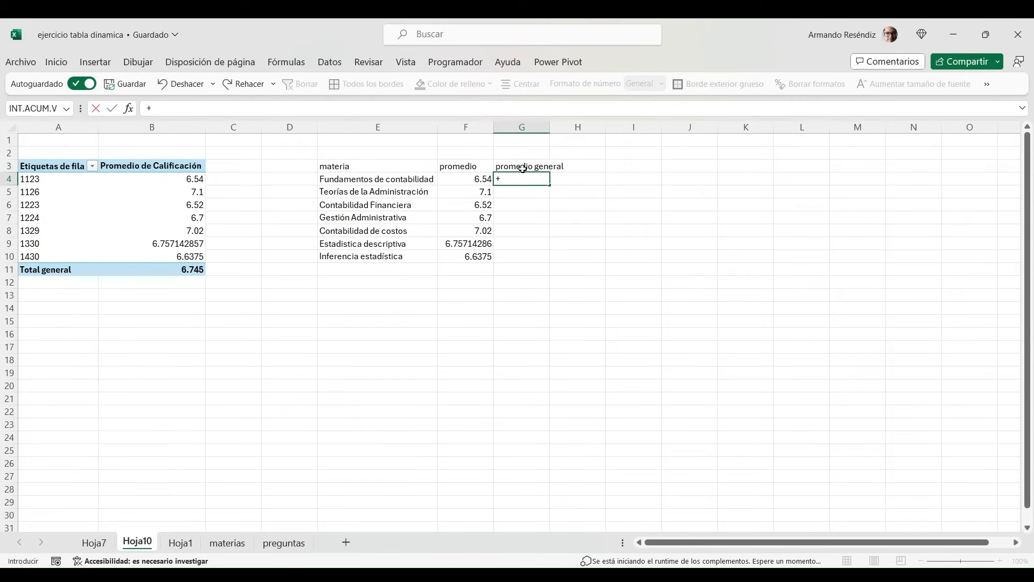
pyautogui.press('BackSpace')
pyautogui.write('=')
pyautogui.click(197, 269)
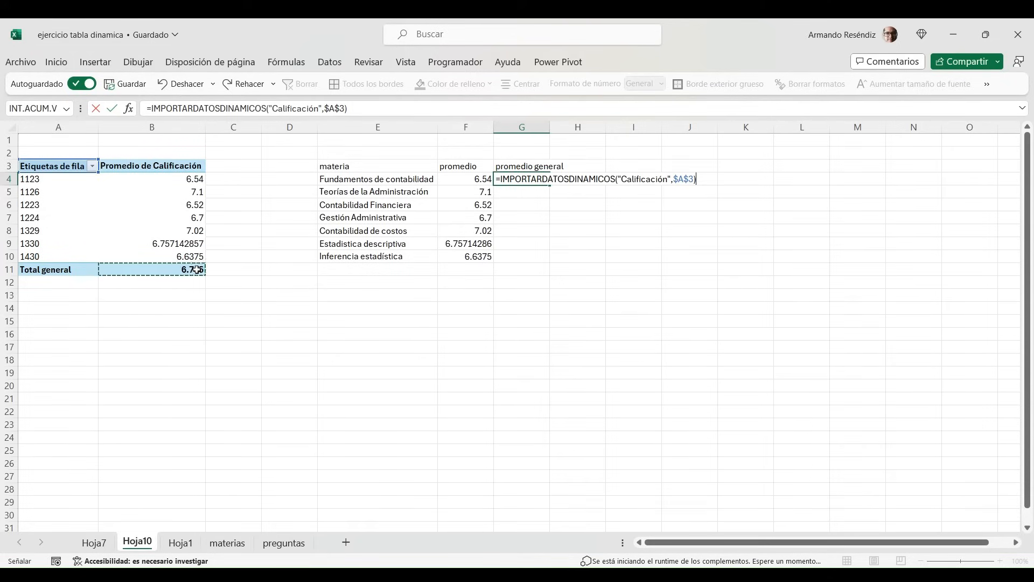
pyautogui.press('Return')
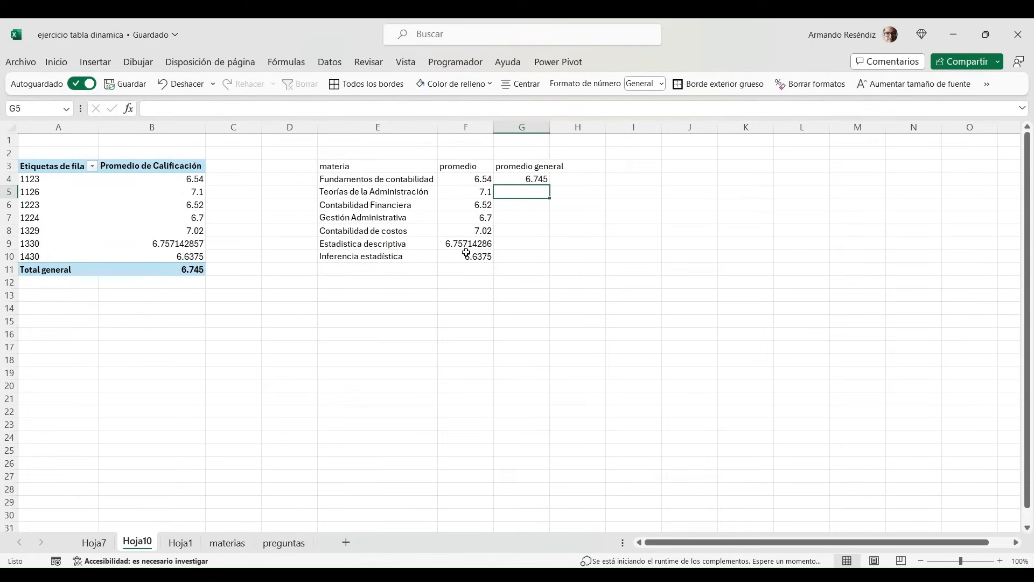
# Fill the overall-average formula from G4 down through G10
pyautogui.press('Up')
pyautogui.hotkey('shift', 'Down')
pyautogui.hotkey('shift', 'Down')
pyautogui.hotkey('shift', 'Down')
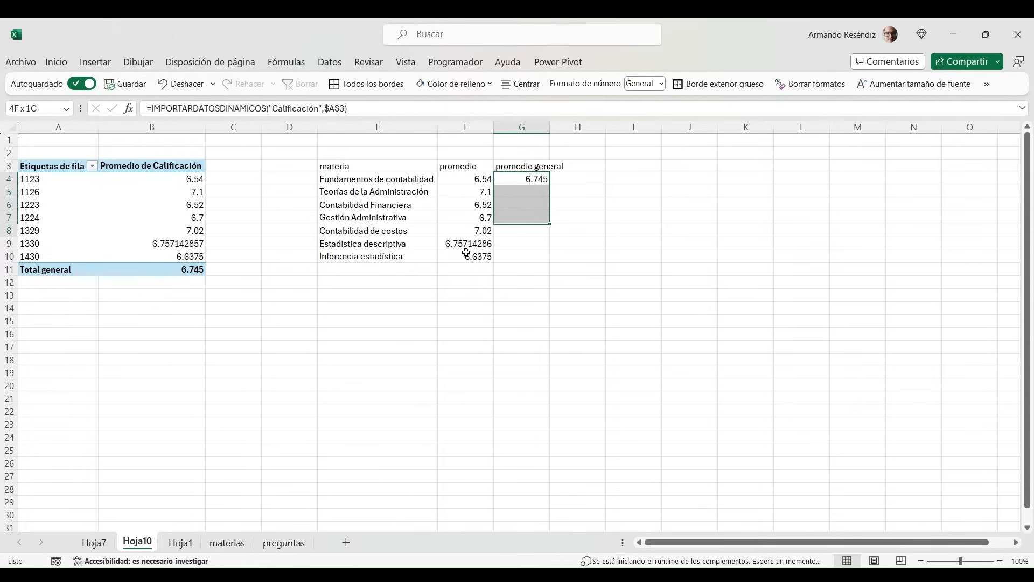
pyautogui.hotkey('shift', 'Down')
pyautogui.hotkey('shift', 'Down')
pyautogui.hotkey('shift', 'Down')
pyautogui.hotkey('ctrl', 'd')
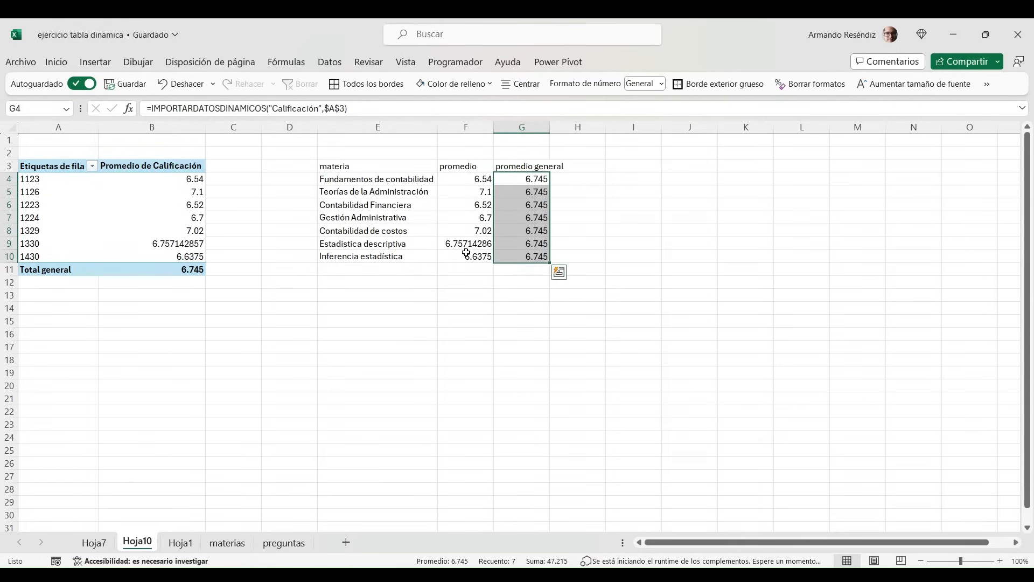
# Review the formula in G4 and autofit column G to its "promedio general" header
pyautogui.doubleClick(536, 179)
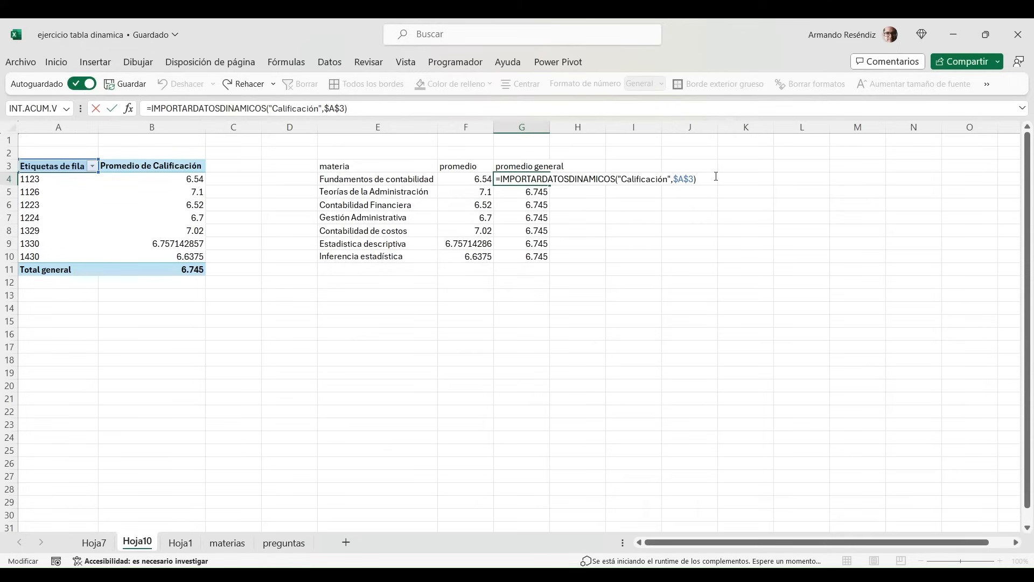
pyautogui.press('Return')
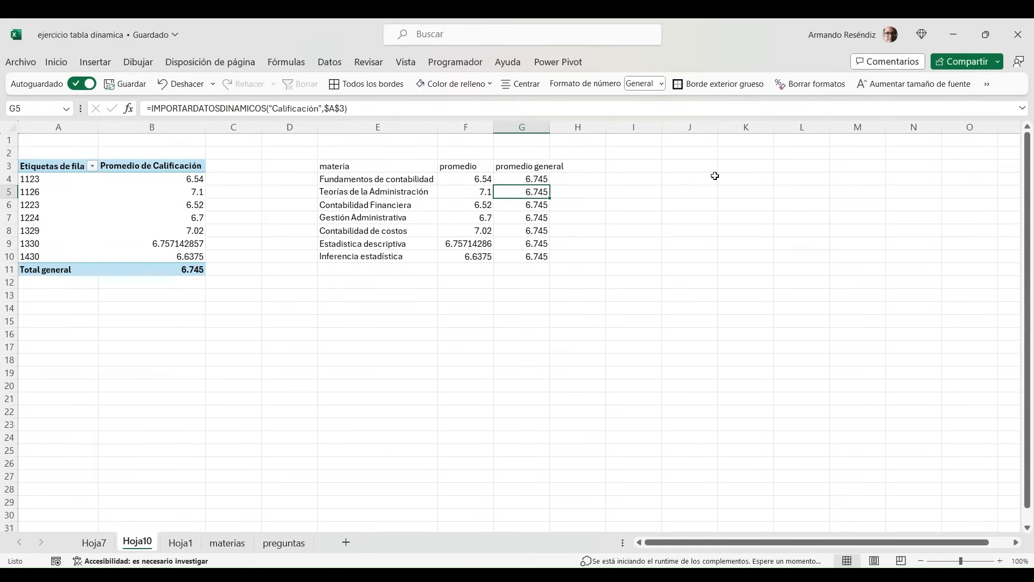
pyautogui.doubleClick(550, 127)
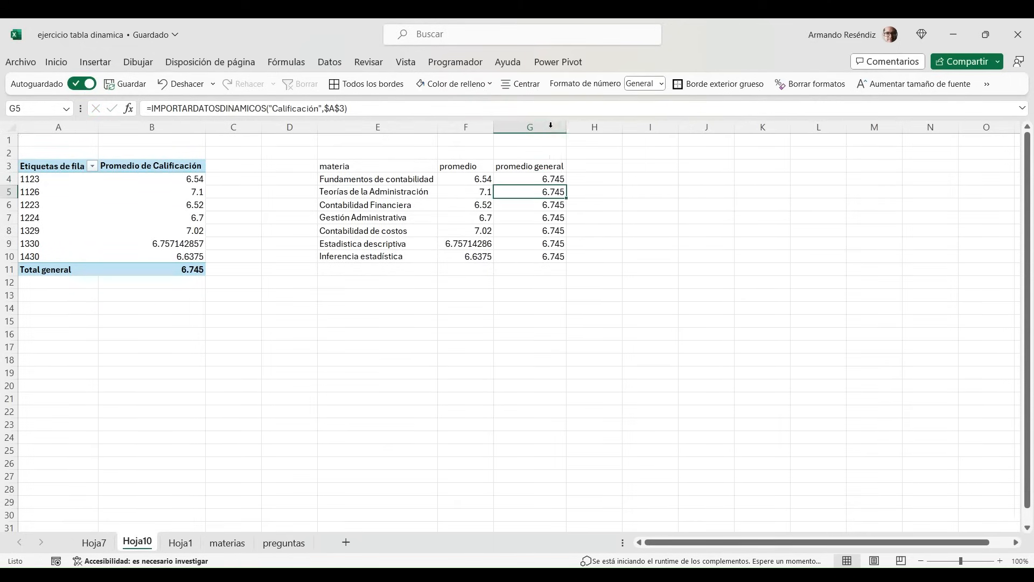
# Check the "arriba del promedio" column I3:I10 on Hoja7 and enter the header "condicion" in cell H3 of Hoja10
pyautogui.click(579, 177)
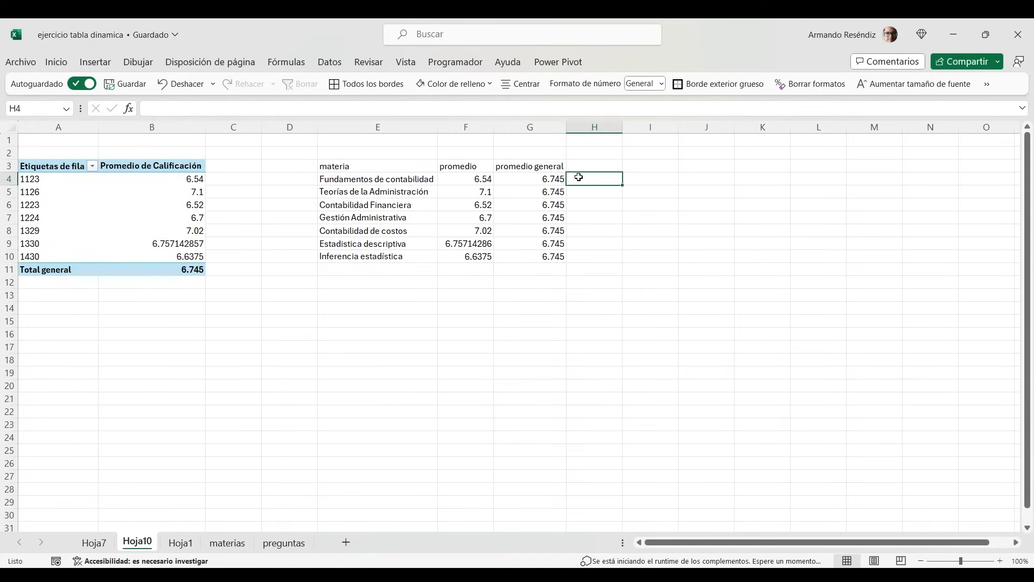
pyautogui.click(104, 544)
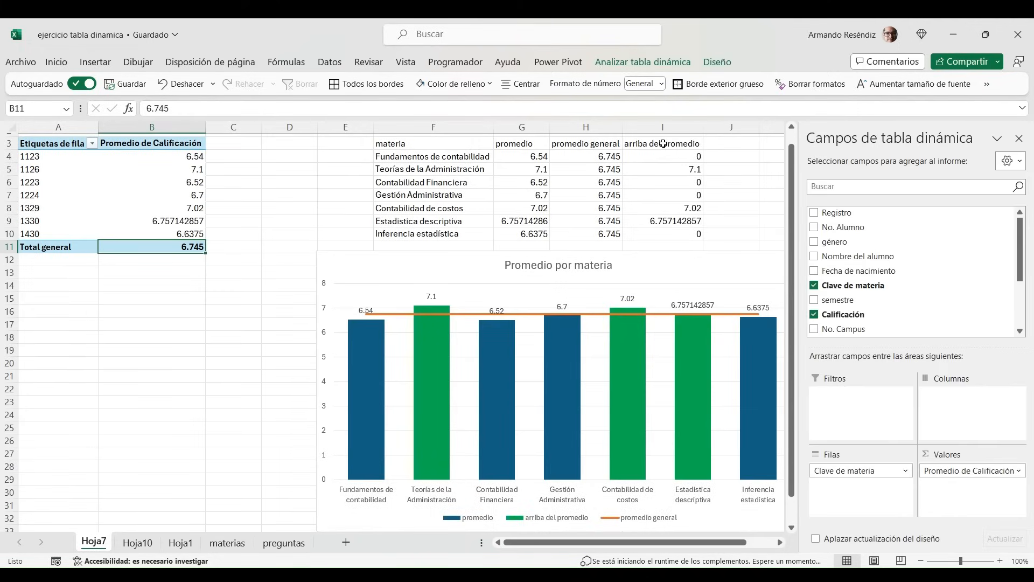
pyautogui.moveTo(663, 144); pyautogui.dragTo(658, 231)
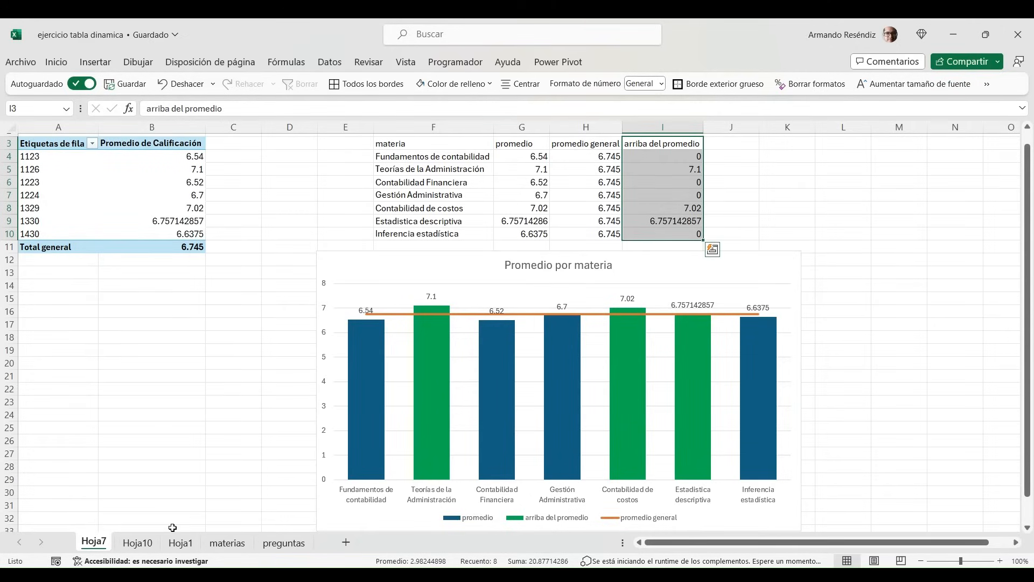
pyautogui.click(138, 543)
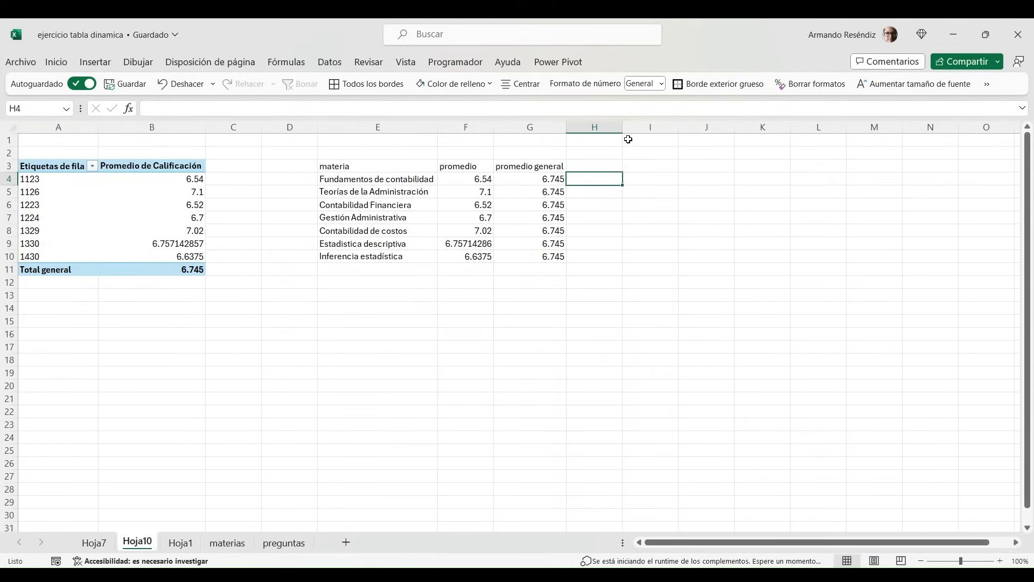
pyautogui.click(601, 164)
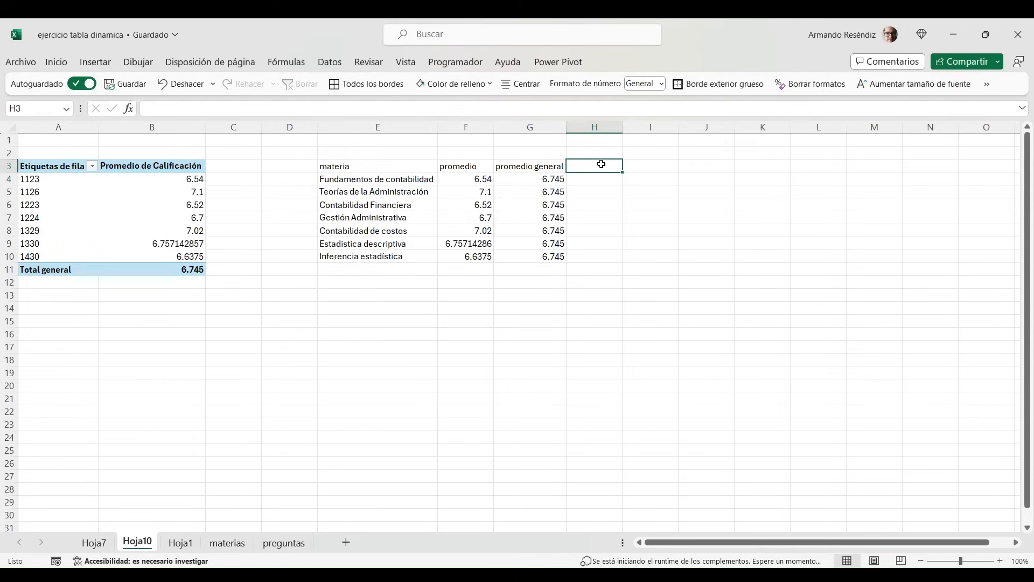
pyautogui.write('condi')
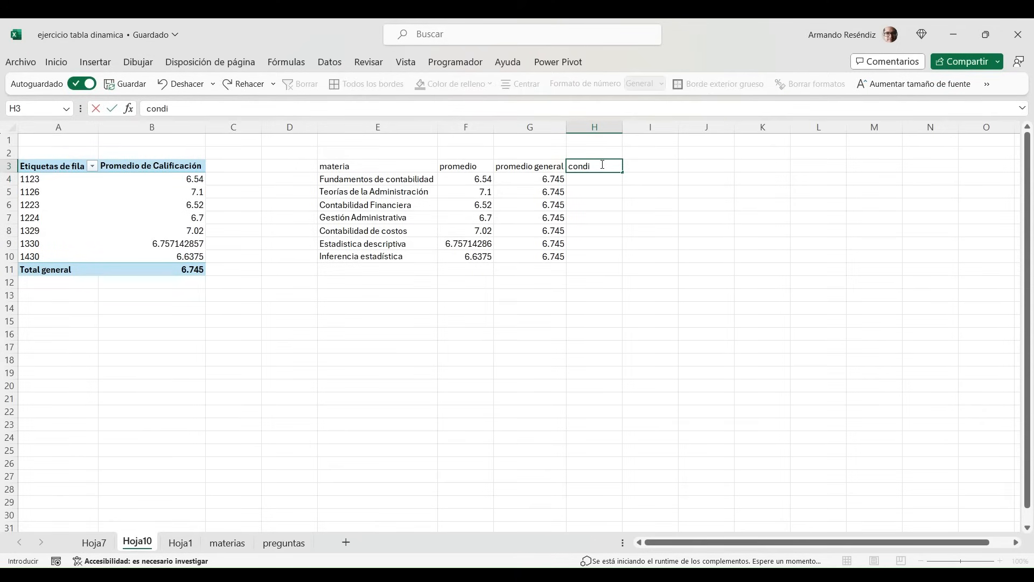
pyautogui.write('ci[om')
pyautogui.press('BackSpace')
pyautogui.press('BackSpace')
pyautogui.press('BackSpace')
pyautogui.write('on')
pyautogui.press('Return')
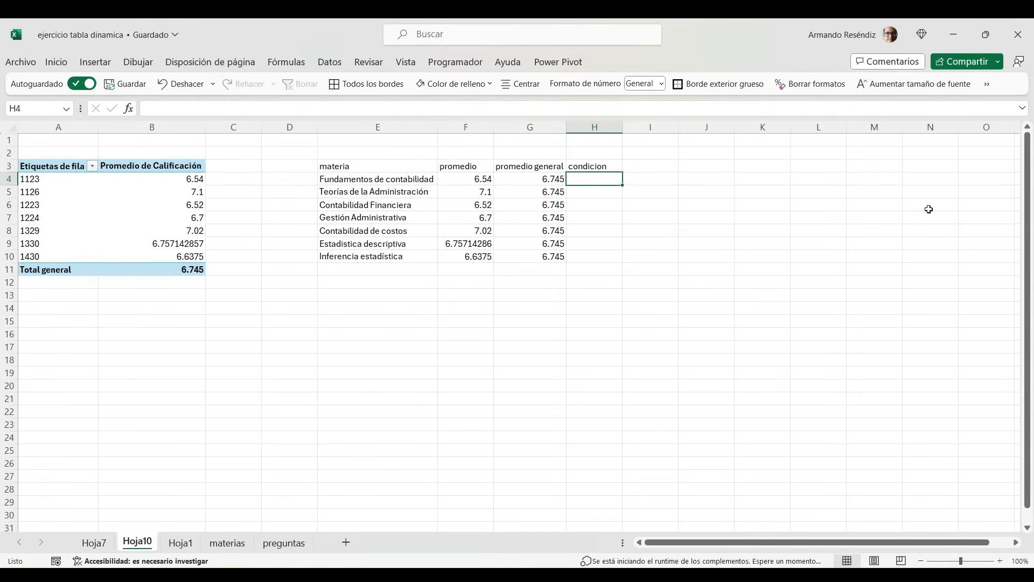
# Enter the formula =SI(F4>=G4,F4,0) in cell H4 to keep the subject's average only when it reaches the overall average
pyautogui.write('=si')
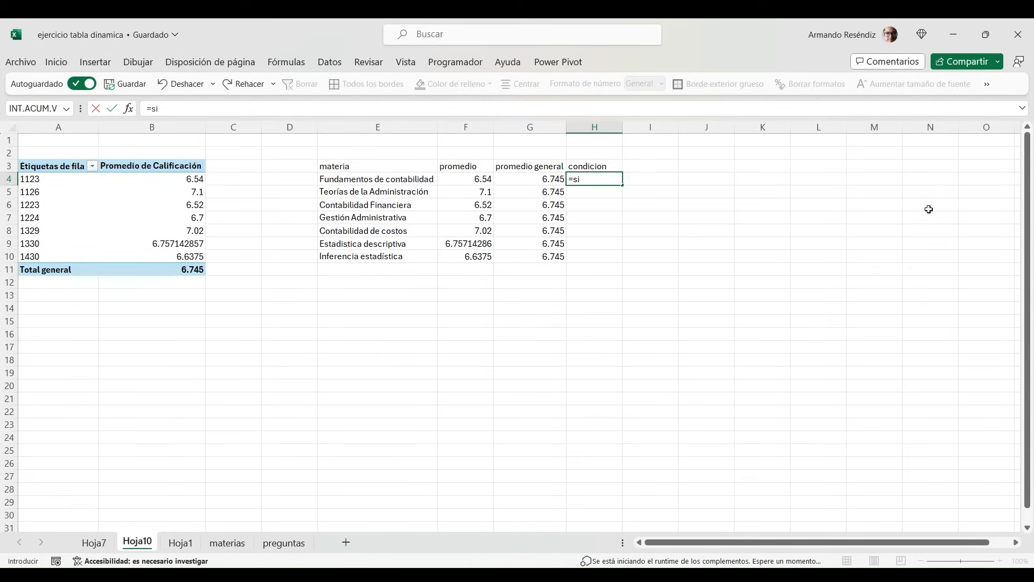
pyautogui.write('9')
pyautogui.press('BackSpace')
pyautogui.write('(')
pyautogui.click(481, 180)
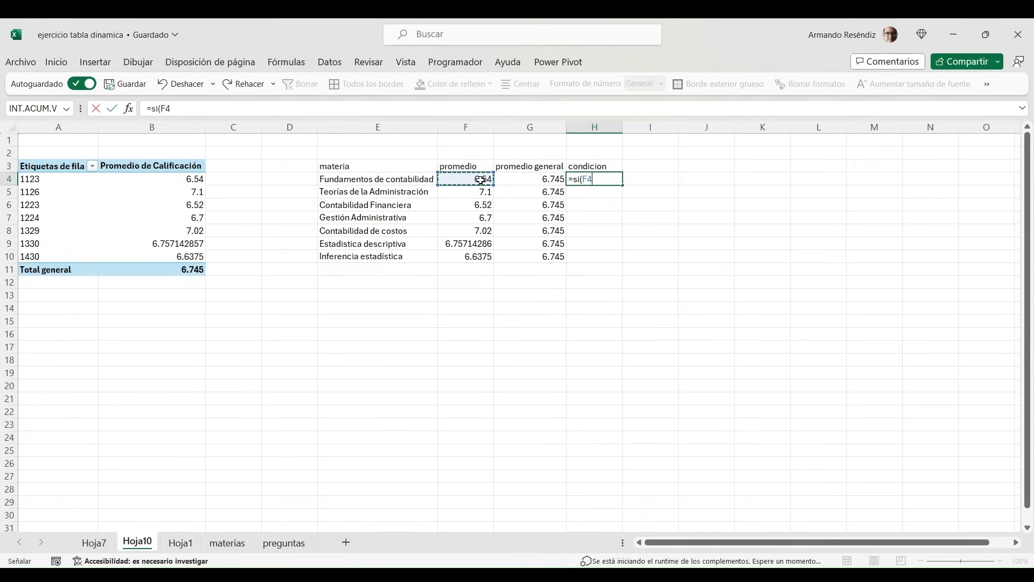
pyautogui.write('.')
pyautogui.write('>')
pyautogui.write('=')
pyautogui.click(541, 179)
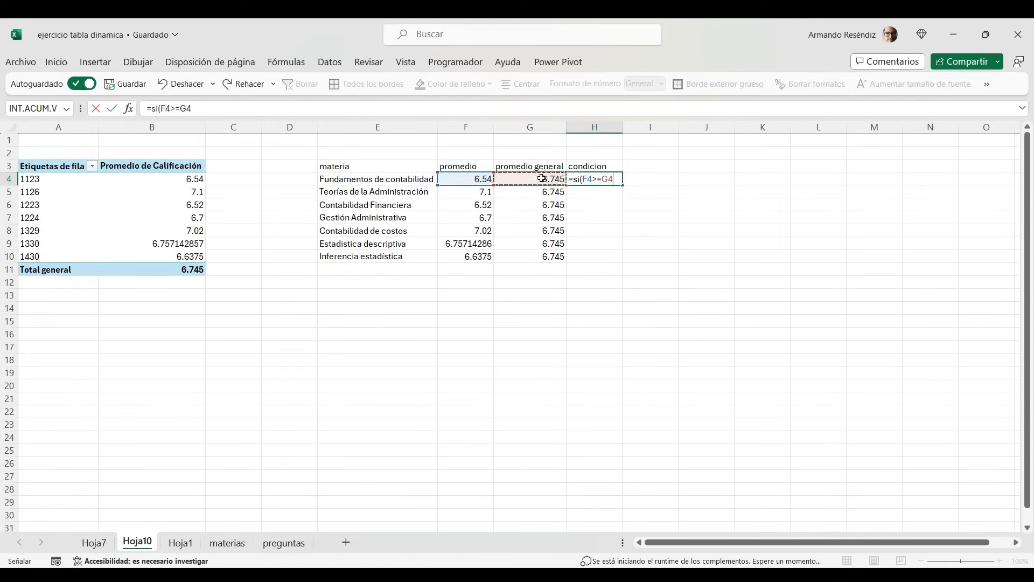
pyautogui.write(',')
pyautogui.click(470, 179)
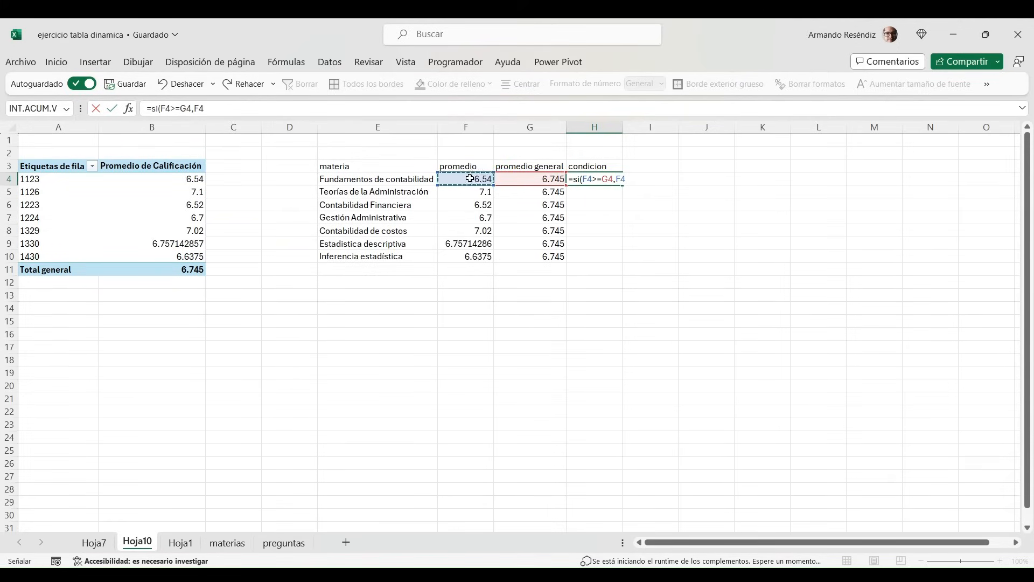
pyautogui.write(',0')
pyautogui.press('Return')
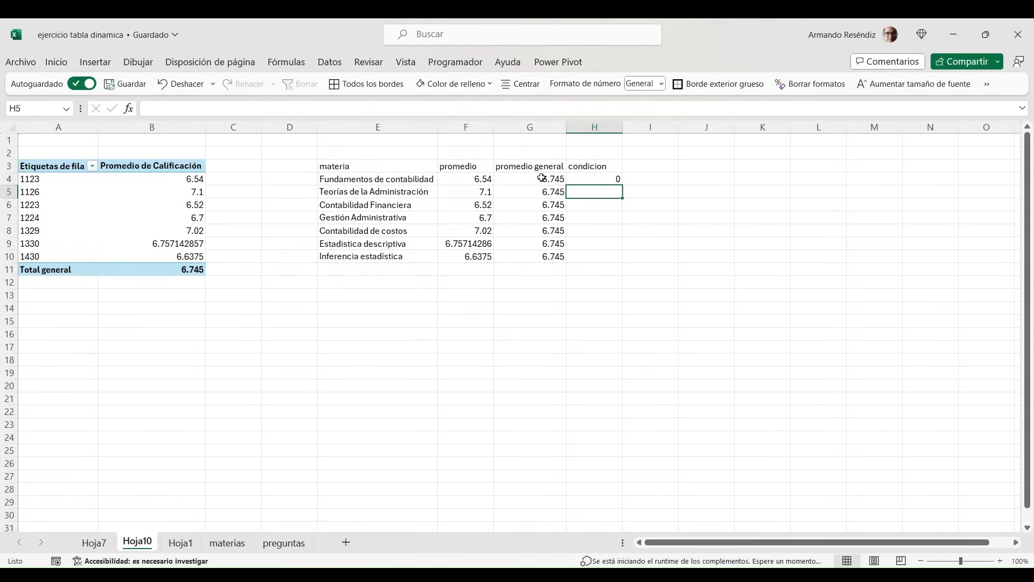
# Review the H4 condition against the averages in F4 and G4, and copy the formula down through H10
pyautogui.click(487, 177)
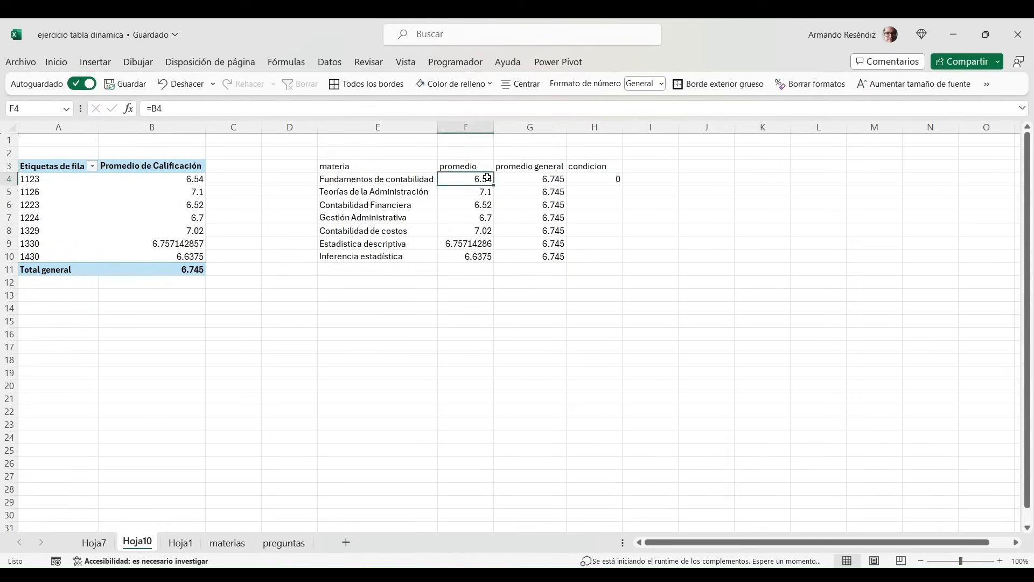
pyautogui.click(533, 178)
pyautogui.click(585, 177)
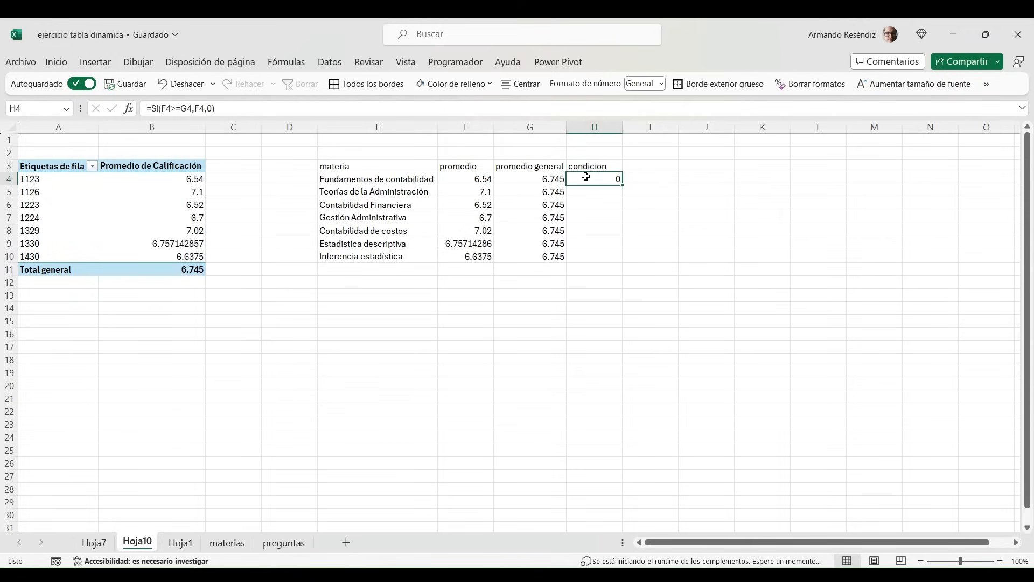
pyautogui.doubleClick(585, 176)
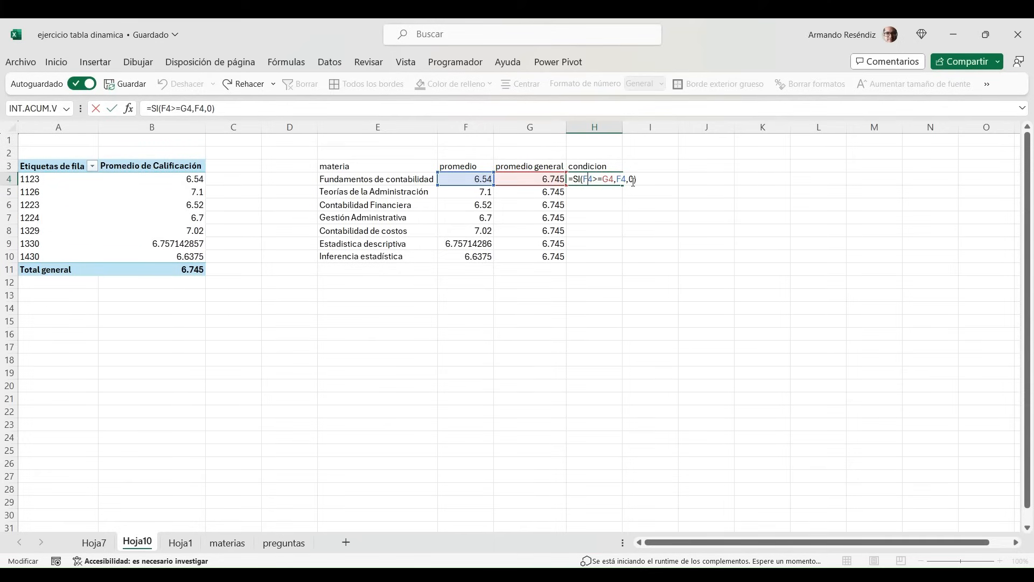
pyautogui.hotkey('ctrl', 'Return')
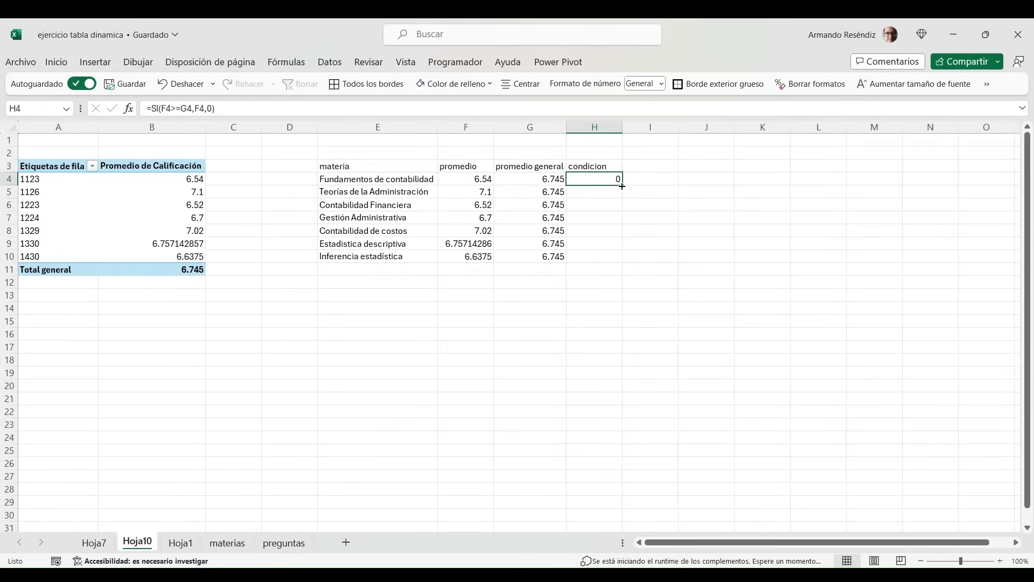
pyautogui.doubleClick(622, 186)
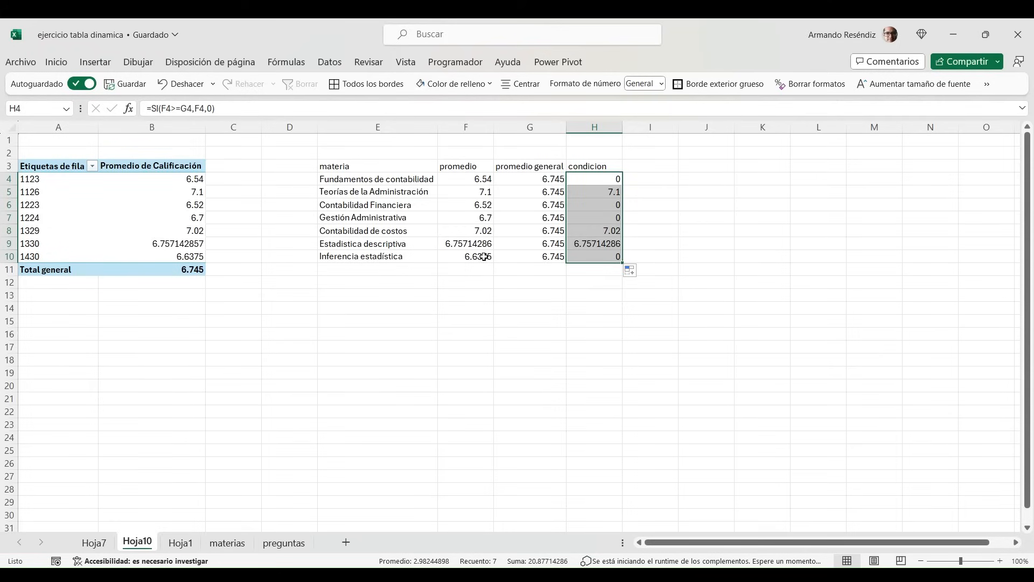
# Compare F8, G8 and the condition formula in H8 for Contabilidad de costos, and return to the finished chart on Hoja7
pyautogui.click(479, 231)
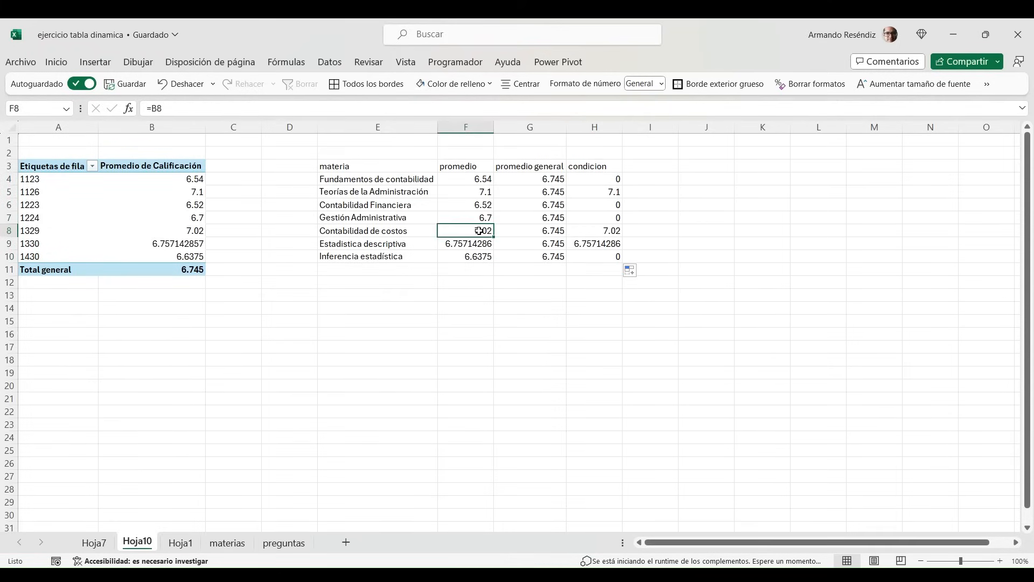
pyautogui.click(531, 230)
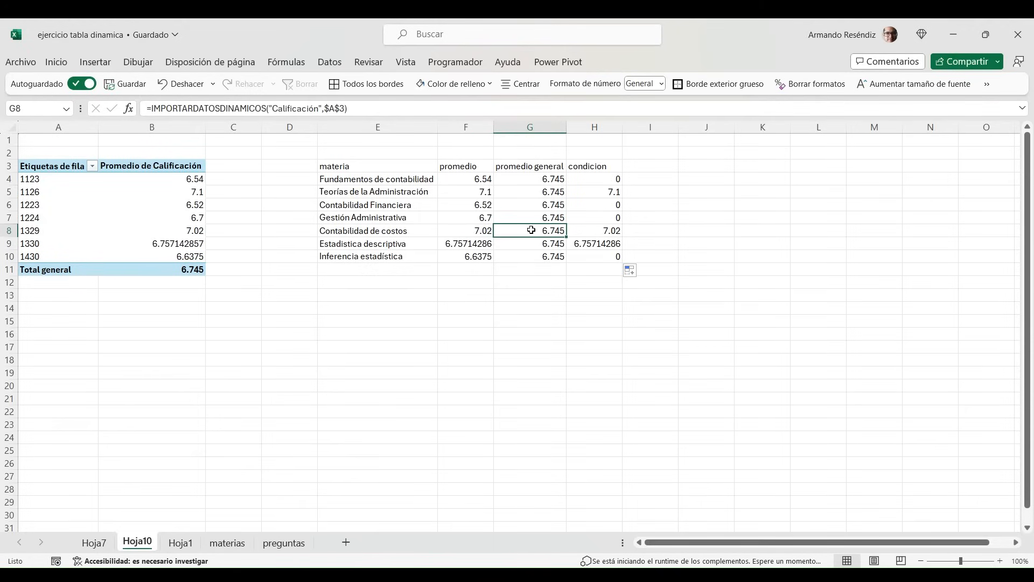
pyautogui.click(586, 230)
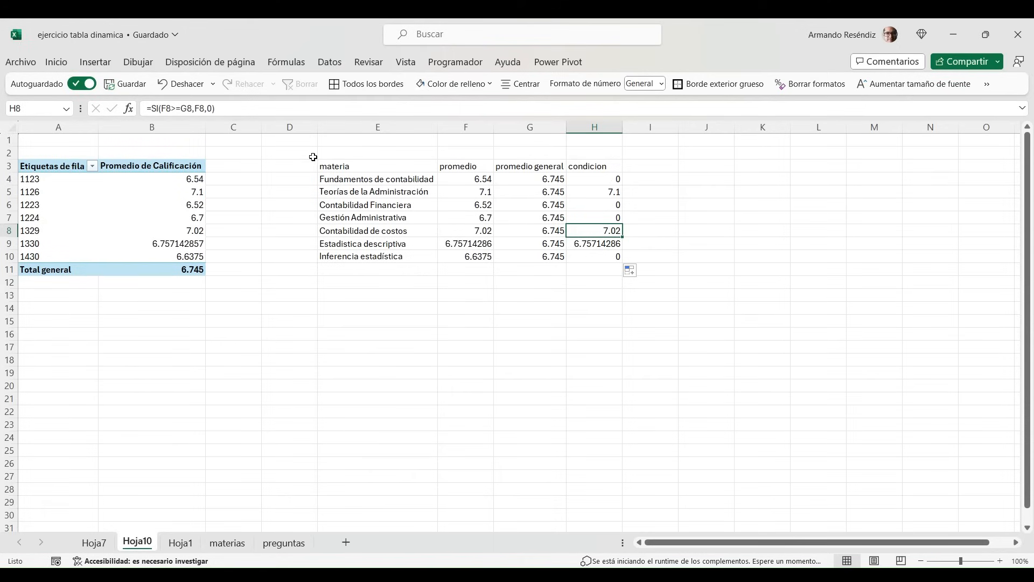
pyautogui.click(95, 543)
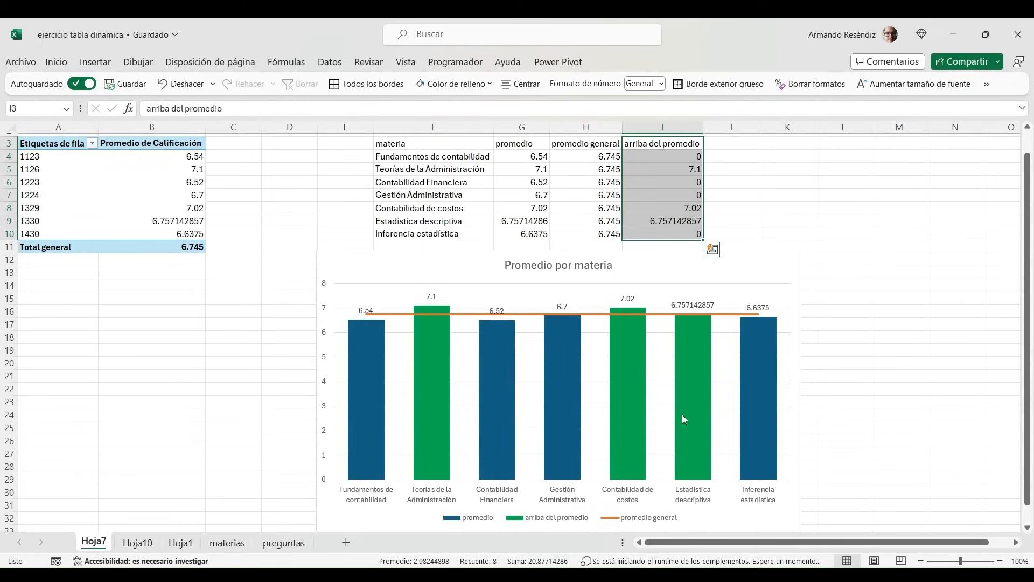
# Review the source range F3:J10 of the finished chart on Hoja7, from the materia header through the last subject row
pyautogui.click(385, 148)
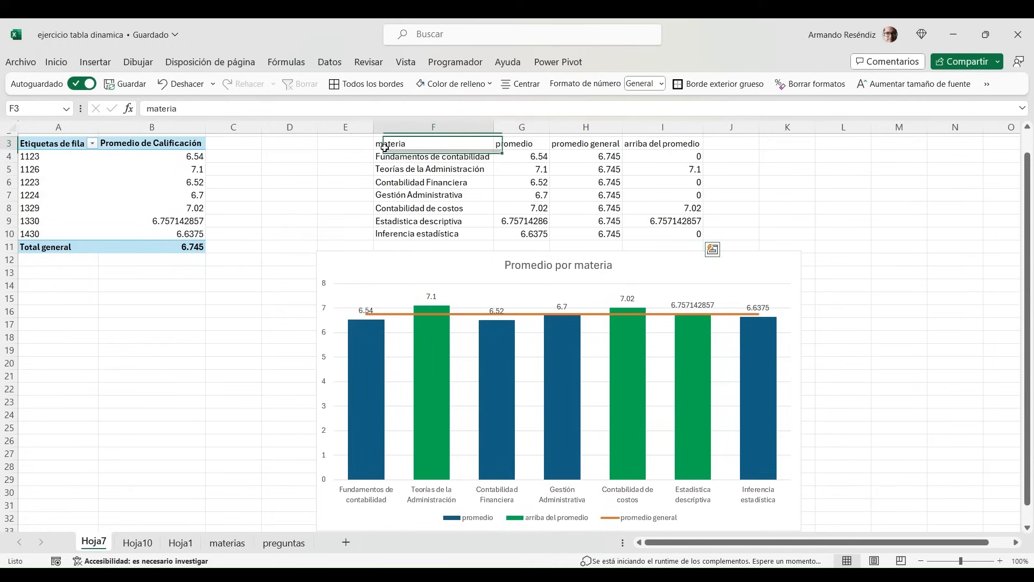
pyautogui.hotkey('shift', 'Right')
pyautogui.hotkey('shift', 'Right')
pyautogui.hotkey('shift', 'Right')
pyautogui.hotkey('shift', 'Right')
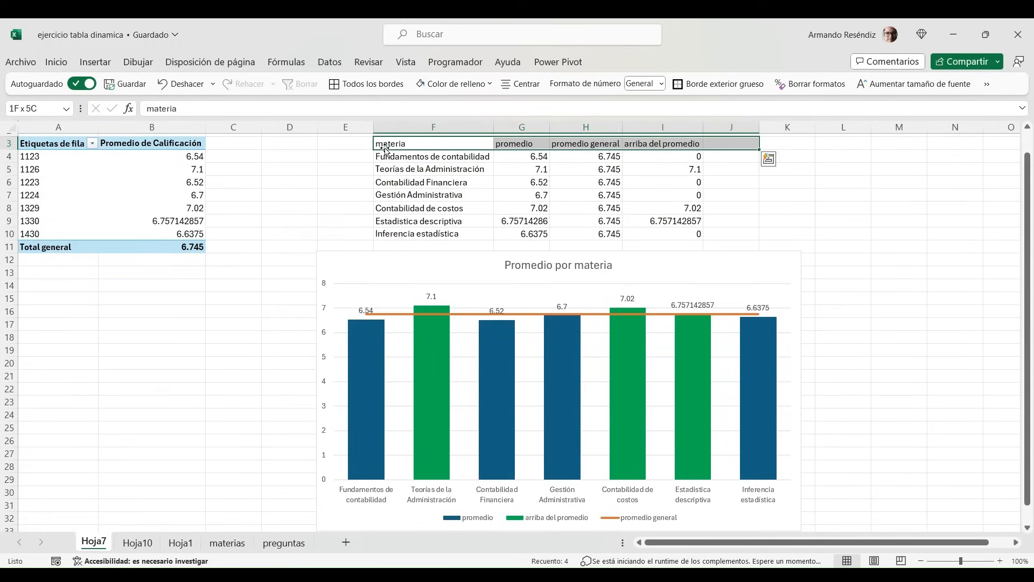
pyautogui.hotkey('shift', 'Down')
pyautogui.hotkey('shift', 'Down')
pyautogui.hotkey('shift', 'Down')
pyautogui.hotkey('shift', 'Down')
pyautogui.hotkey('shift', 'Down')
pyautogui.hotkey('shift', 'Down')
pyautogui.hotkey('shift', 'Down')
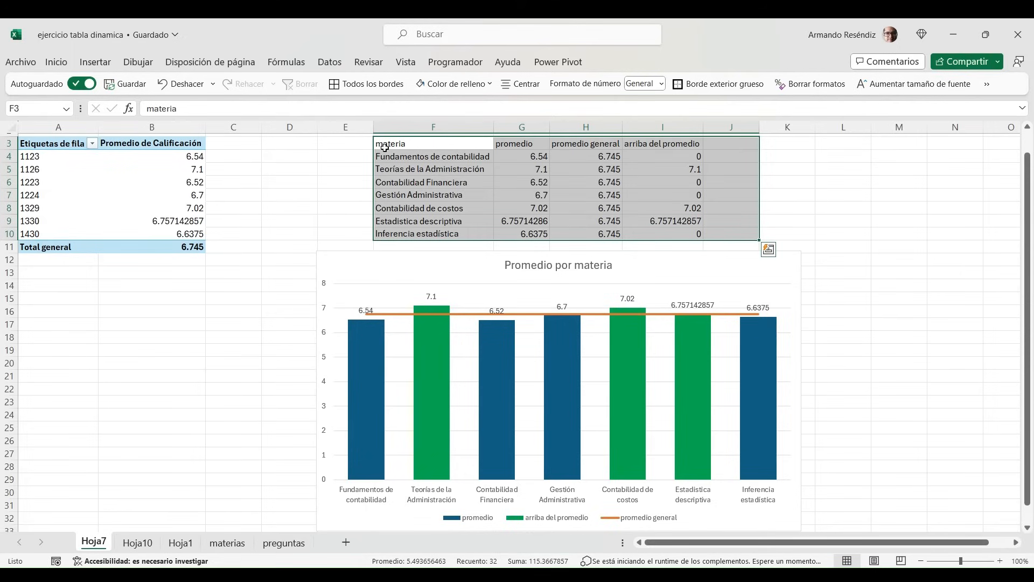
# Make the summary table's header row E3:H3 on Hoja10 bold
pyautogui.click(149, 544)
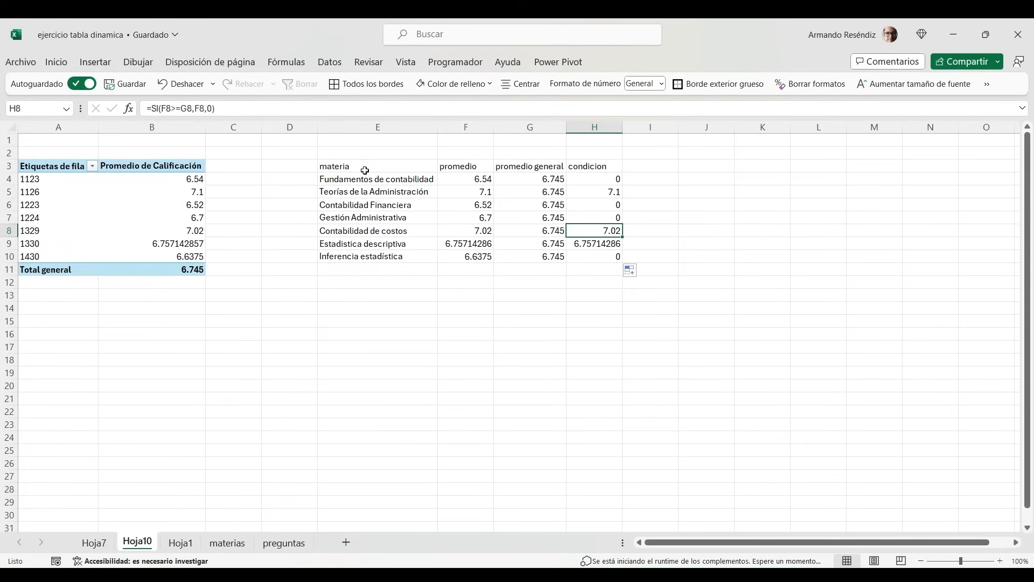
pyautogui.click(364, 170)
pyautogui.hotkey('ctrl', 'shift', 'Down')
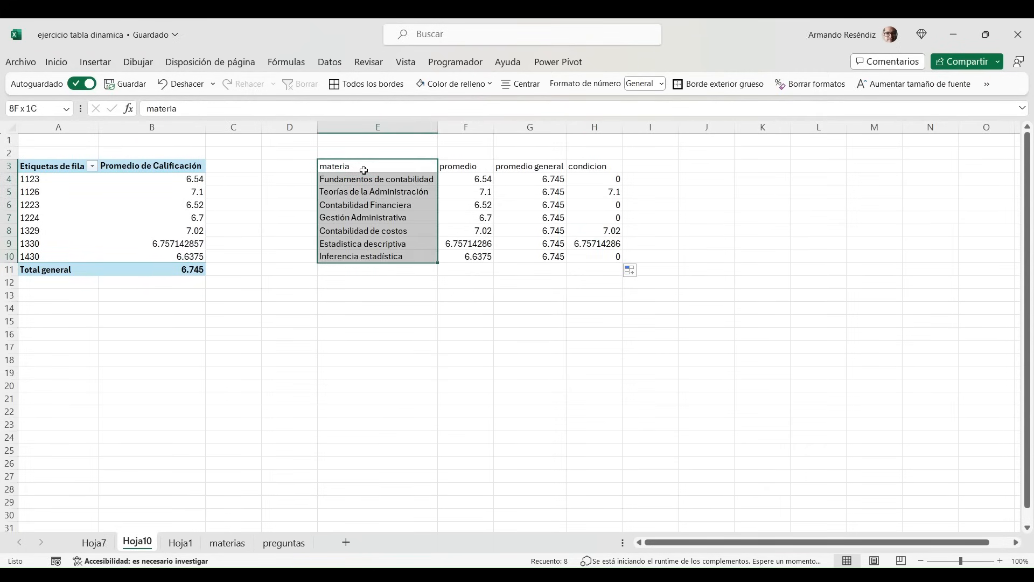
pyautogui.hotkey('ctrl', 'shift', 'Right')
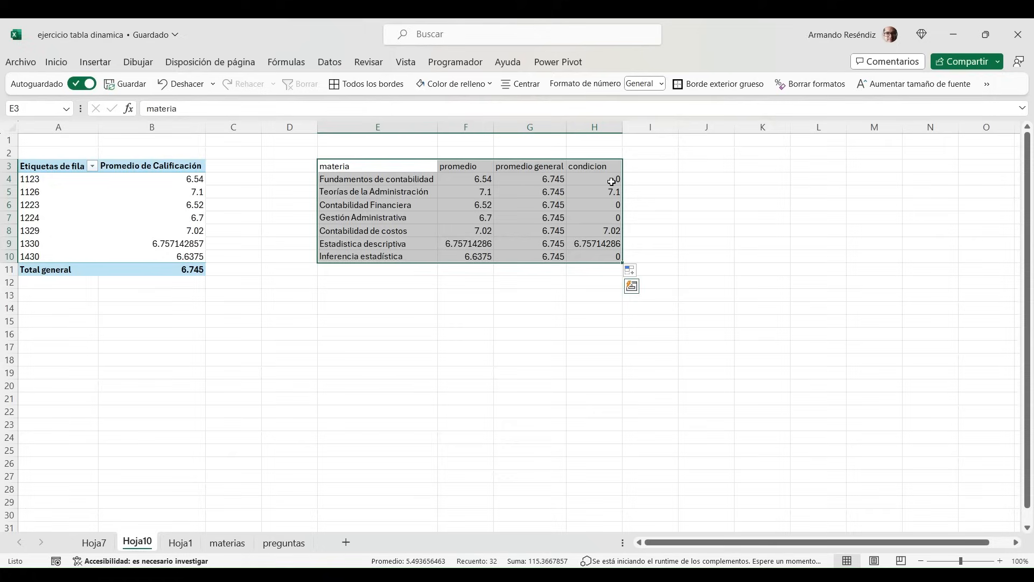
pyautogui.click(369, 165)
pyautogui.hotkey('ctrl', 'shift', 'Right')
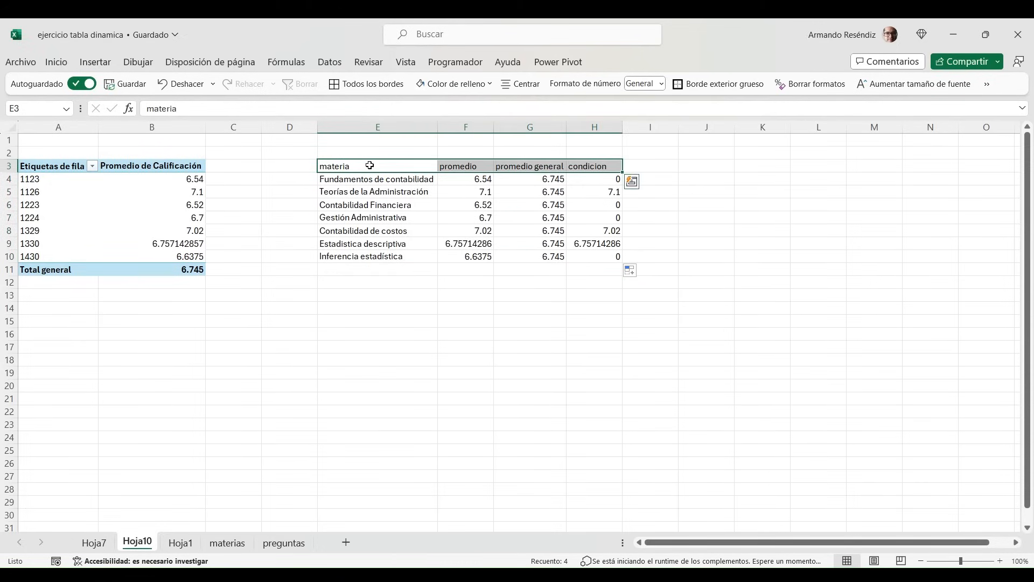
pyautogui.hotkey('ctrl', 'n')
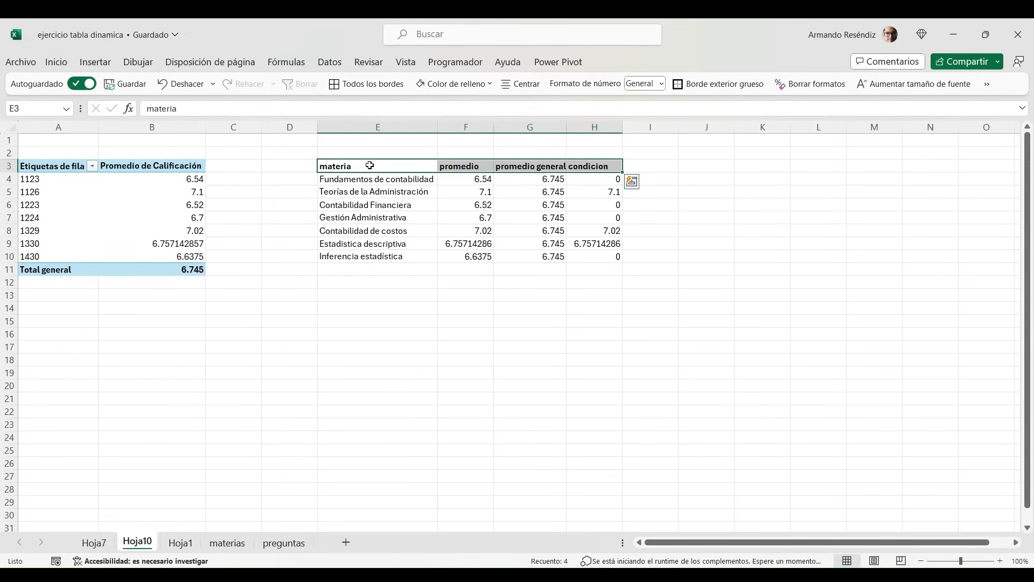
pyautogui.hotkey('ctrl', 'shift', 'Down')
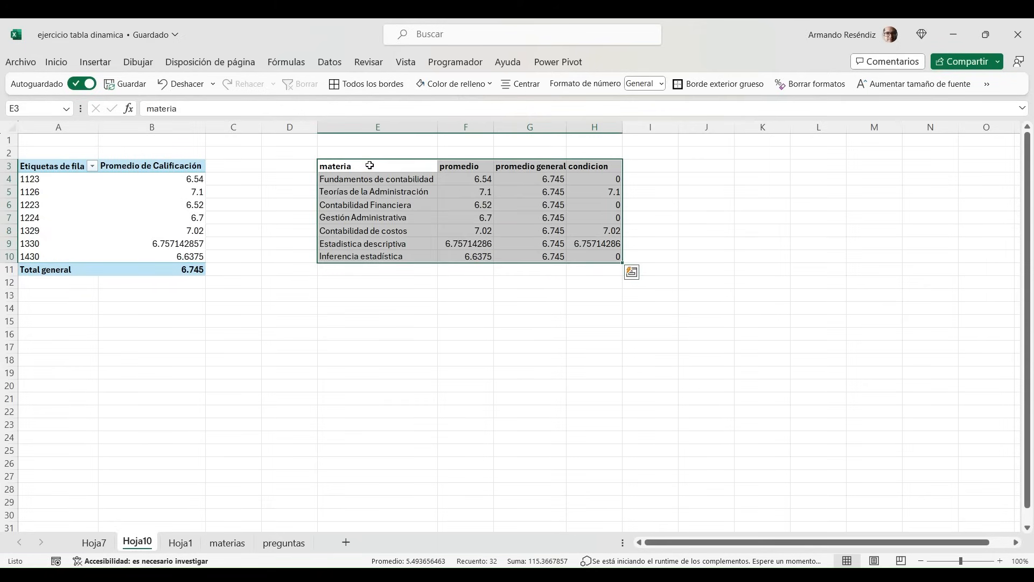
pyautogui.press('Down')
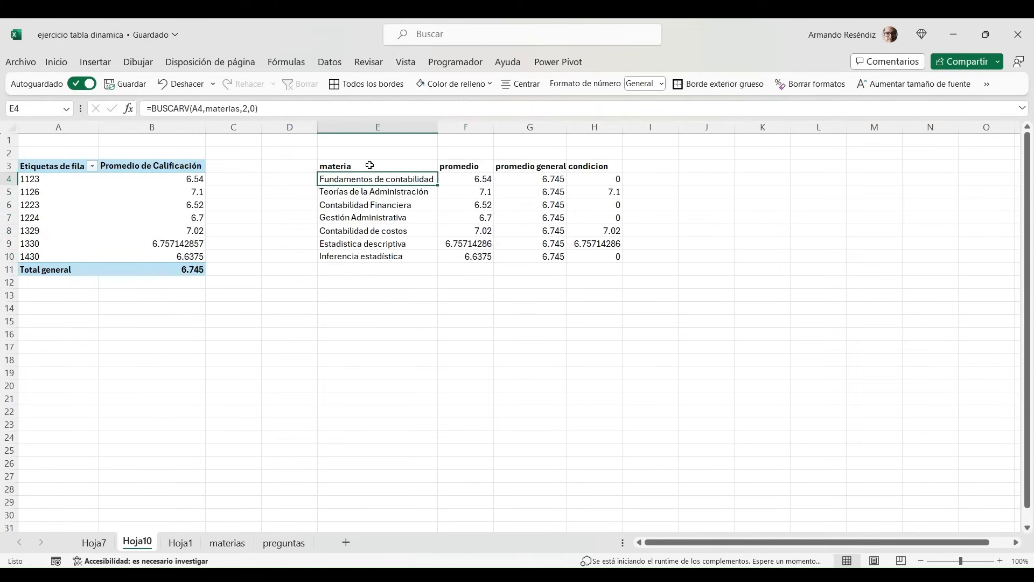
pyautogui.press('Down')
pyautogui.press('Right')
pyautogui.press('Down')
pyautogui.press('Down')
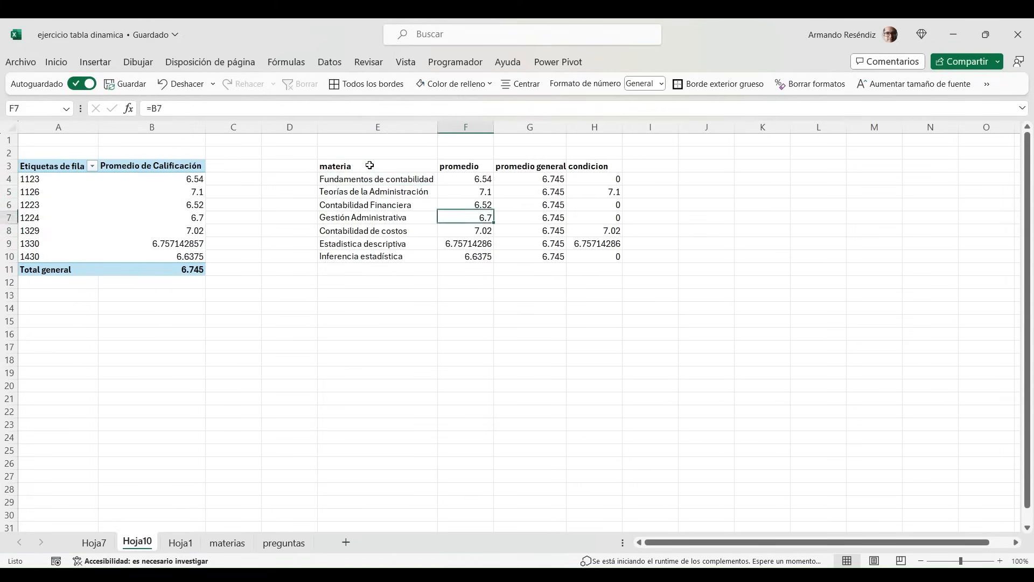
pyautogui.press('Up')
pyautogui.press('Left')
pyautogui.press('Down')
pyautogui.press('Down')
pyautogui.press('Right')
pyautogui.press('Up')
pyautogui.press('Left')
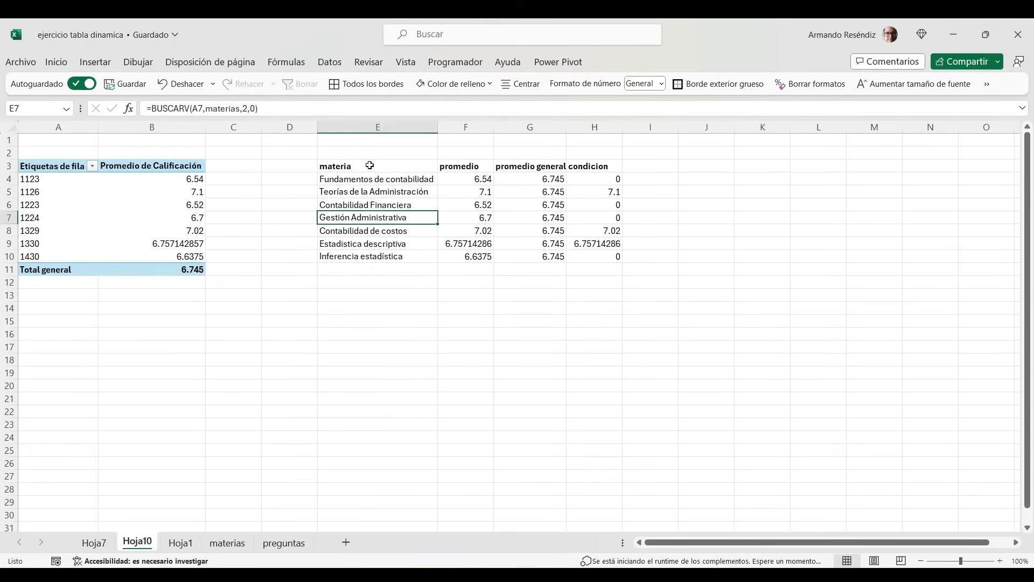
pyautogui.hotkey('ctrl', 'a')
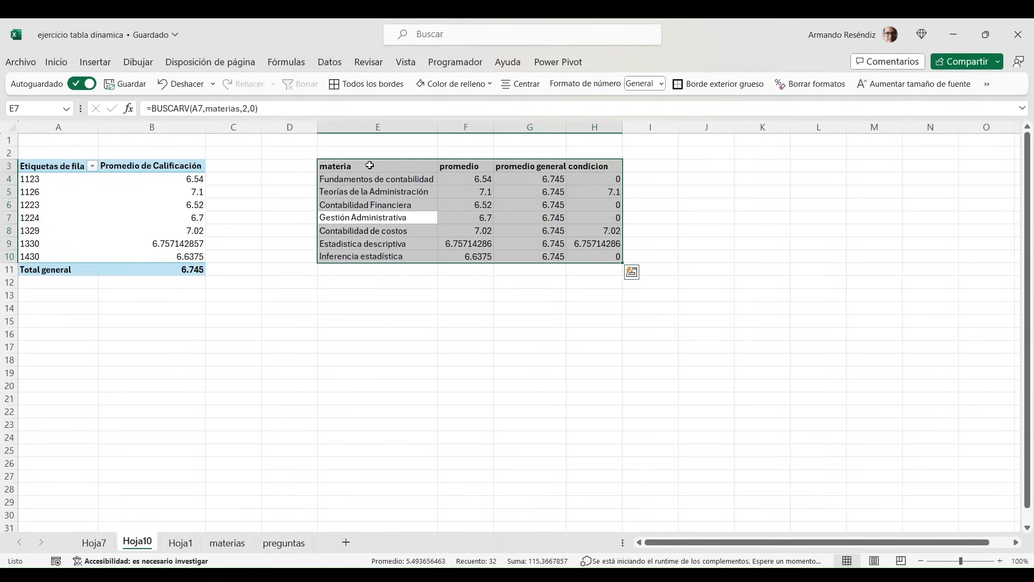
pyautogui.press('Left')
pyautogui.press('Up')
pyautogui.press('Up')
pyautogui.press('Right')
pyautogui.press('Up')
pyautogui.press('Up')
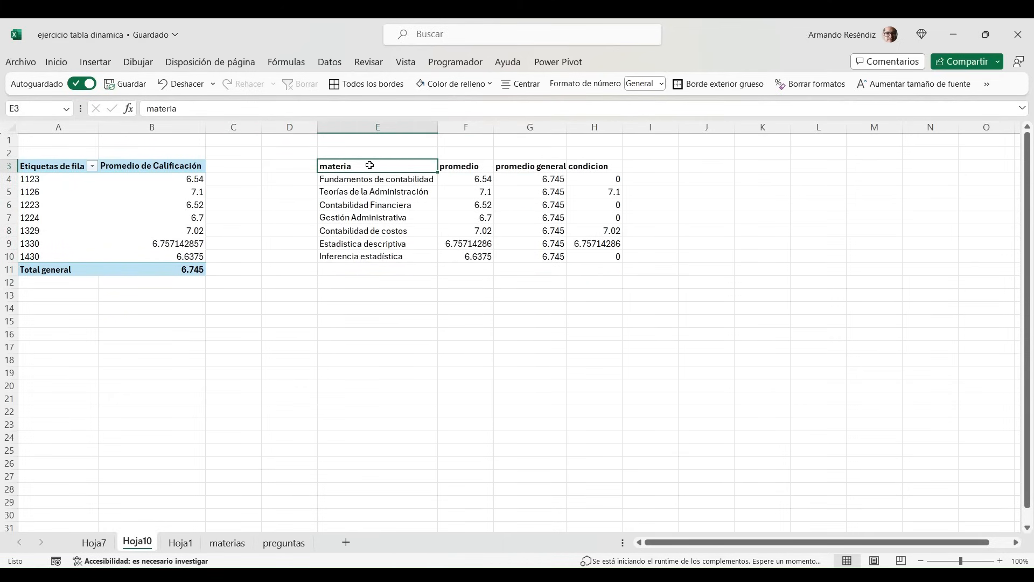
# Insert a 2-D clustered column chart from the summary table E3:H10
pyautogui.hotkey('ctrl', 'shift', 'Down')
pyautogui.hotkey('shift', 'Right')
pyautogui.hotkey('shift', 'Right')
pyautogui.hotkey('shift', 'Right')
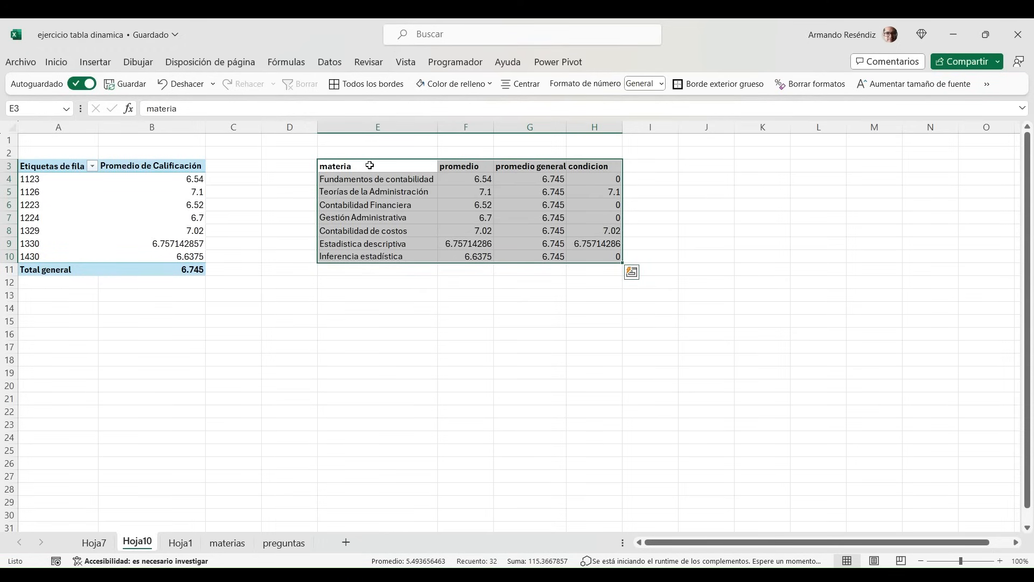
pyautogui.click(101, 62)
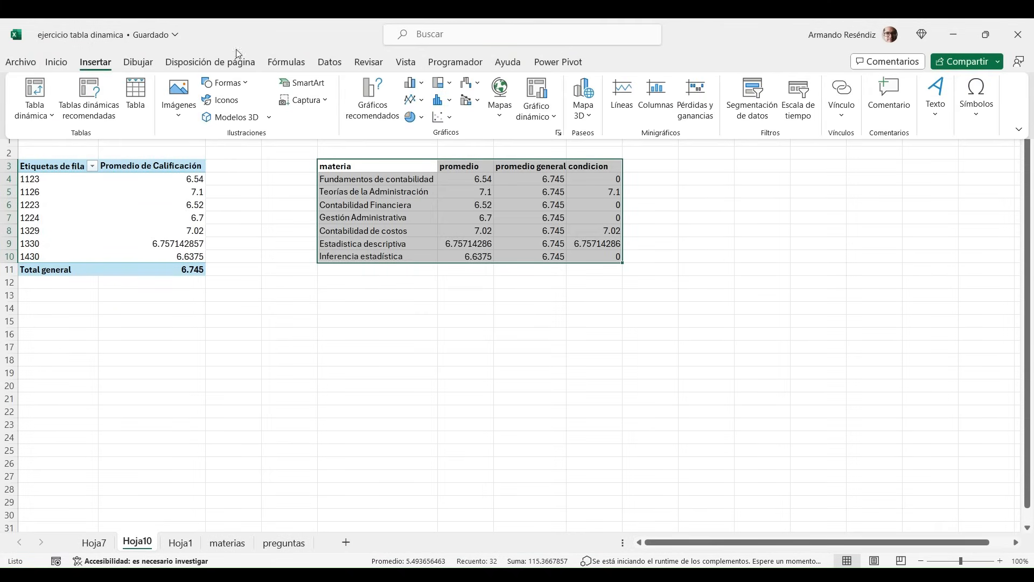
pyautogui.click(409, 84)
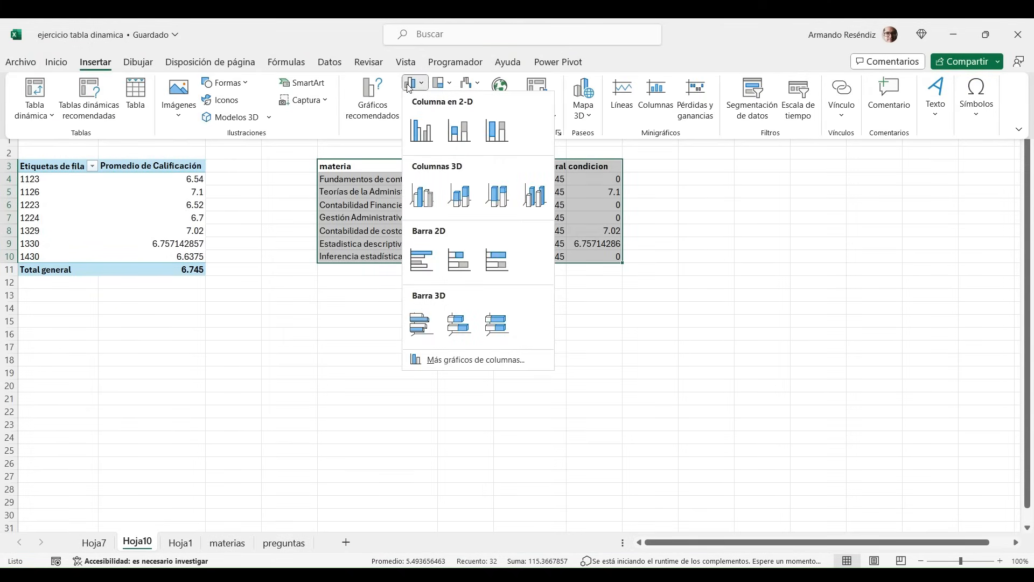
pyautogui.click(421, 132)
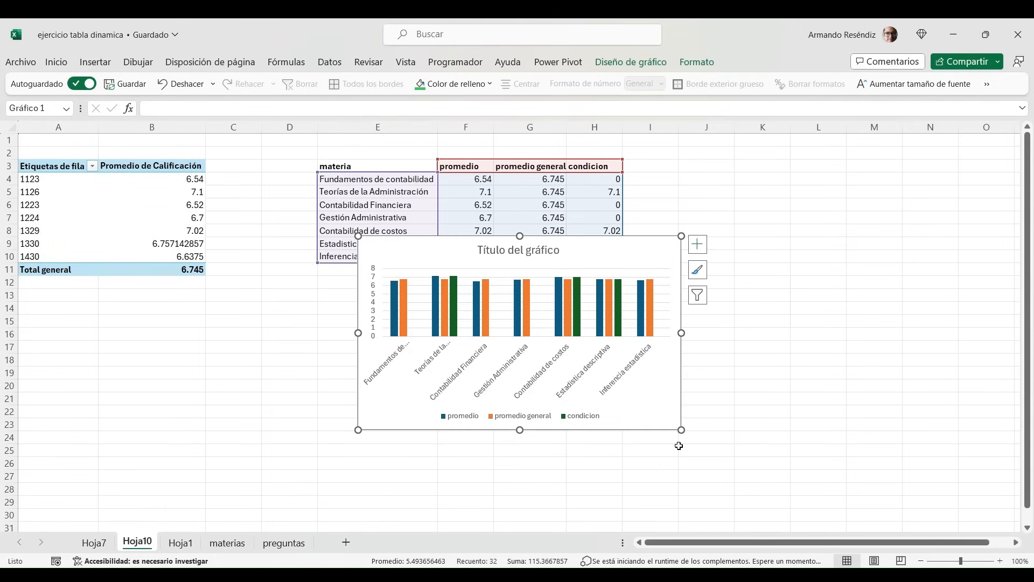
# Enlarge the new chart and place it directly below the summary table, starting at column E
pyautogui.moveTo(681, 429); pyautogui.dragTo(771, 479)
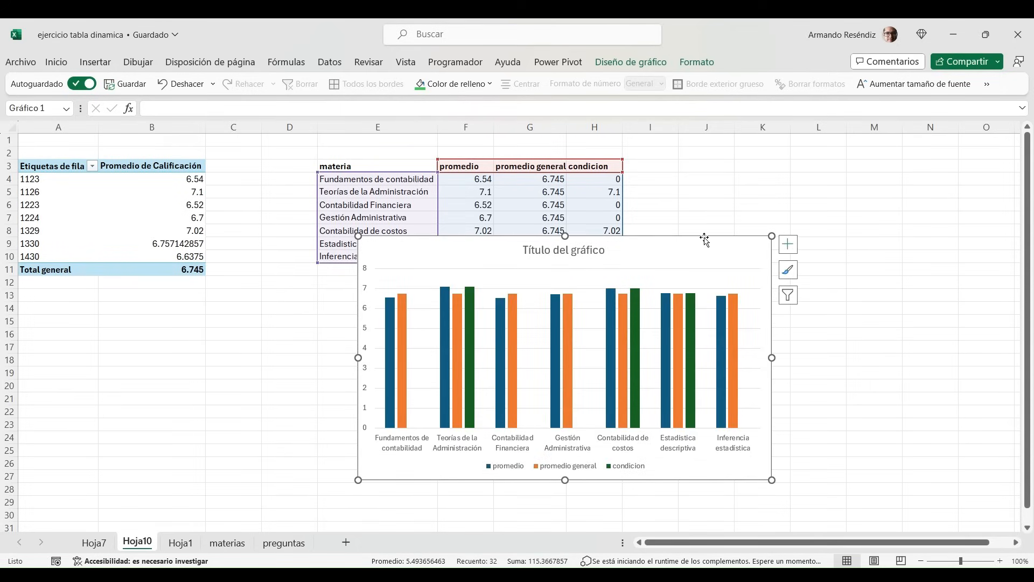
pyautogui.moveTo(704, 237)
pyautogui.mouseDown()
pyautogui.moveTo(656, 277)
pyautogui.moveTo(665, 272)
pyautogui.mouseUp()
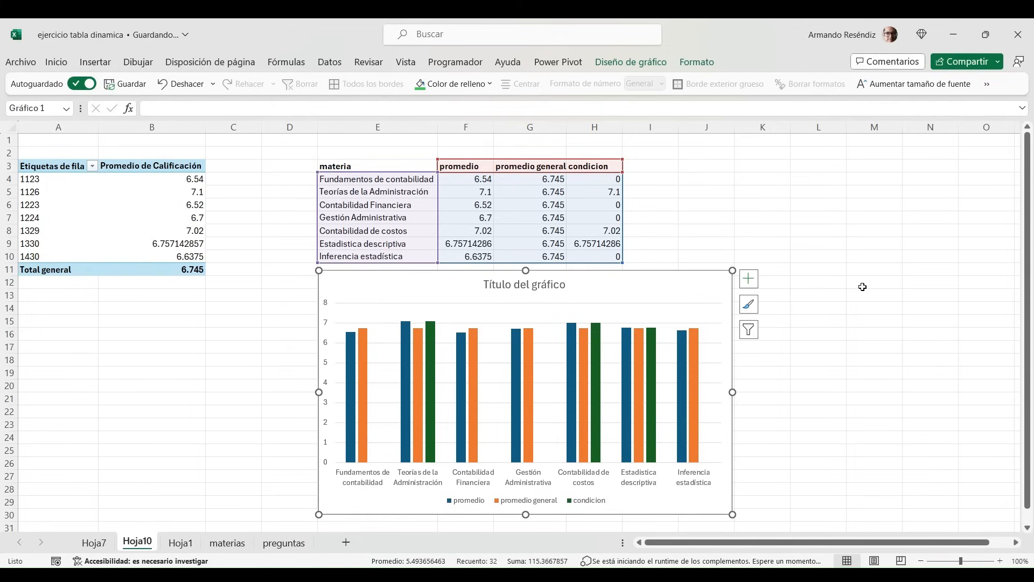
pyautogui.click(882, 243)
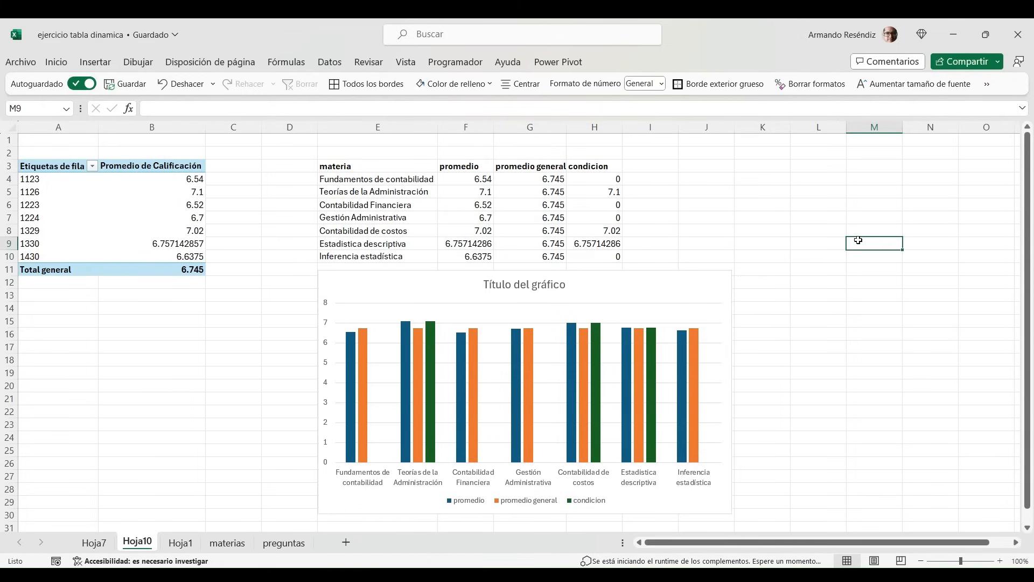
# Replace the chart's placeholder title with "Promedio por calificaci[on"
pyautogui.click(549, 284)
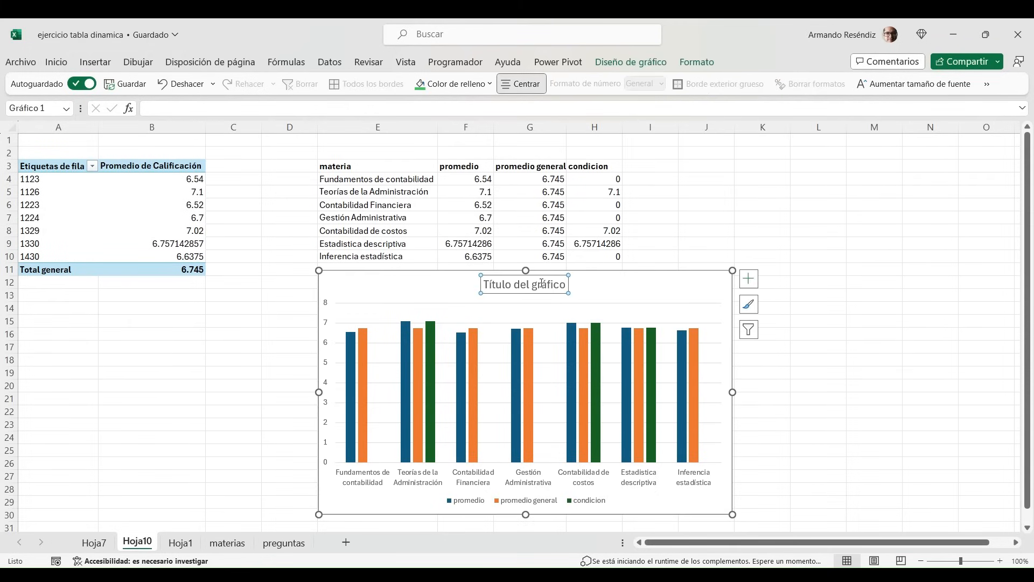
pyautogui.doubleClick(543, 285)
pyautogui.press('BackSpace')
pyautogui.press('BackSpace')
pyautogui.press('BackSpace')
pyautogui.press('BackSpace')
pyautogui.press('BackSpace')
pyautogui.press('BackSpace')
pyautogui.press('BackSpace')
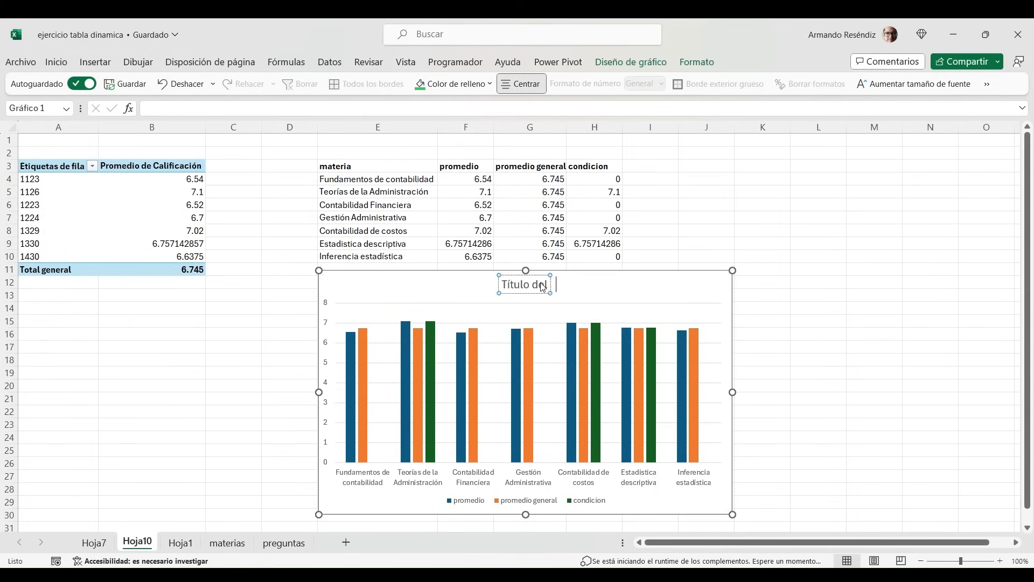
pyautogui.press('BackSpace')
pyautogui.press('BackSpace')
pyautogui.press('BackSpace')
pyautogui.press('BackSpace')
pyautogui.press('BackSpace')
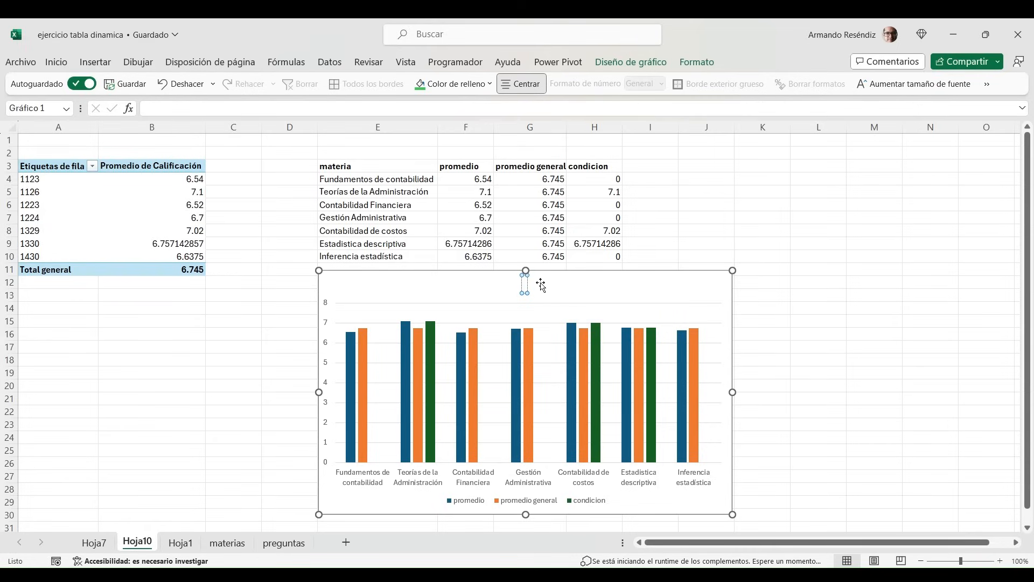
pyautogui.write('Promedi')
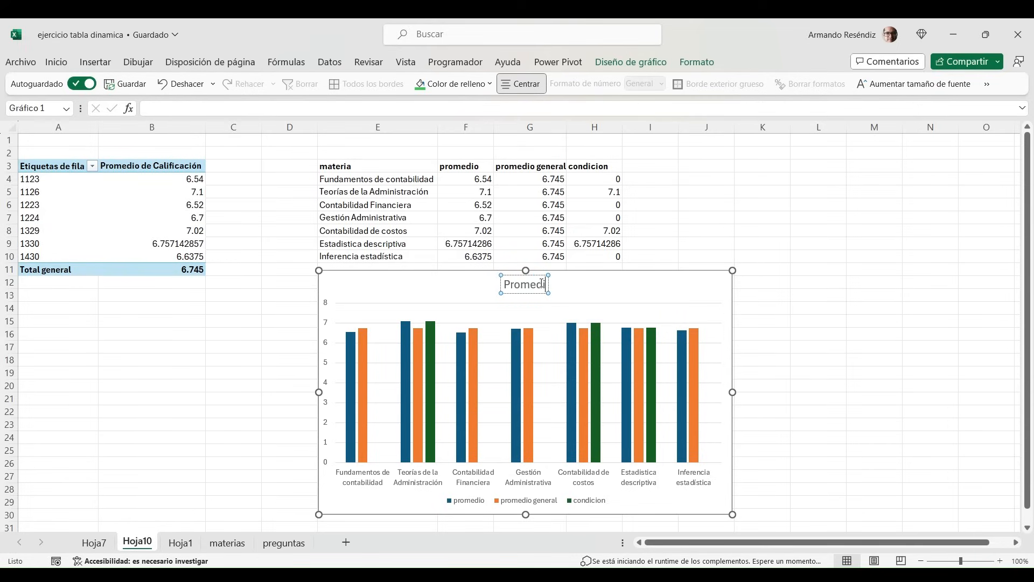
pyautogui.write('o por calif')
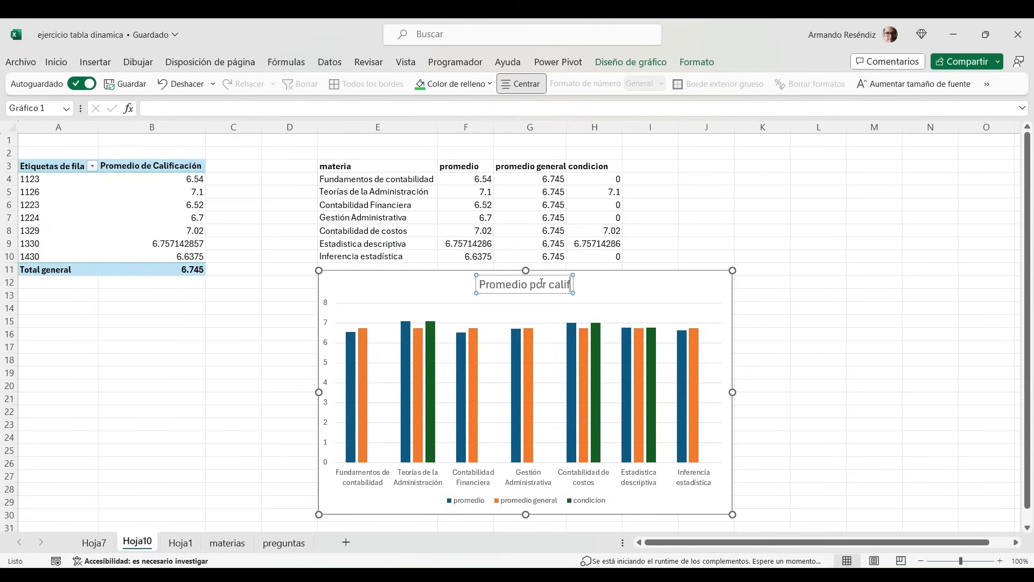
pyautogui.write('icaci[on')
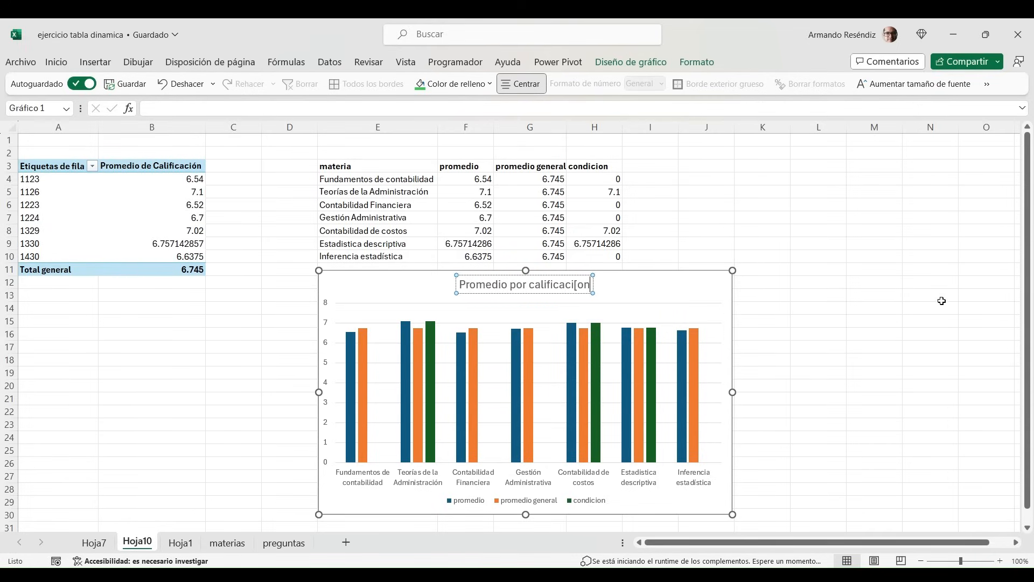
pyautogui.click(774, 323)
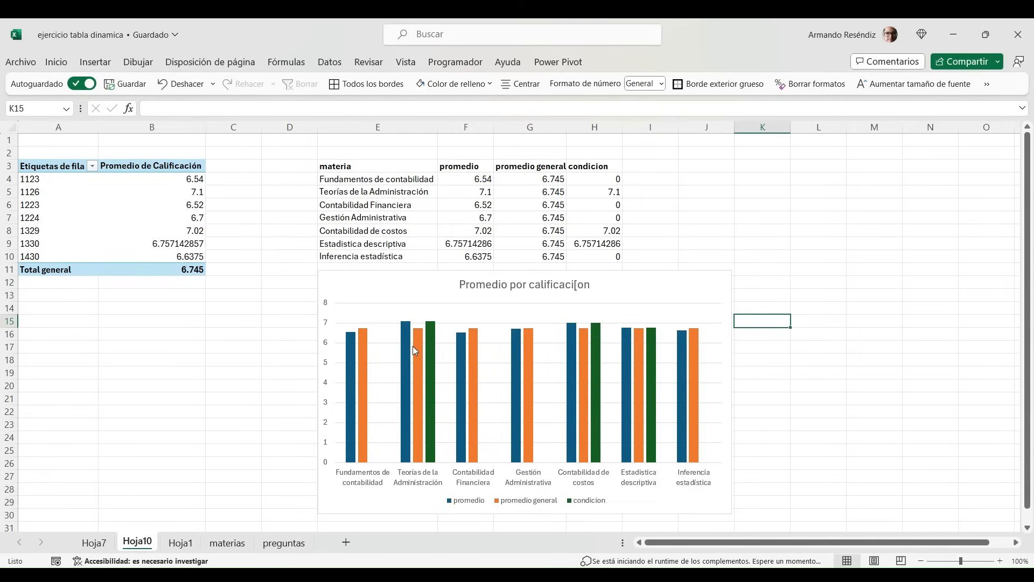
# Check which table columns feed the promedio, promedio general and condicion series in the chart
pyautogui.click(347, 364)
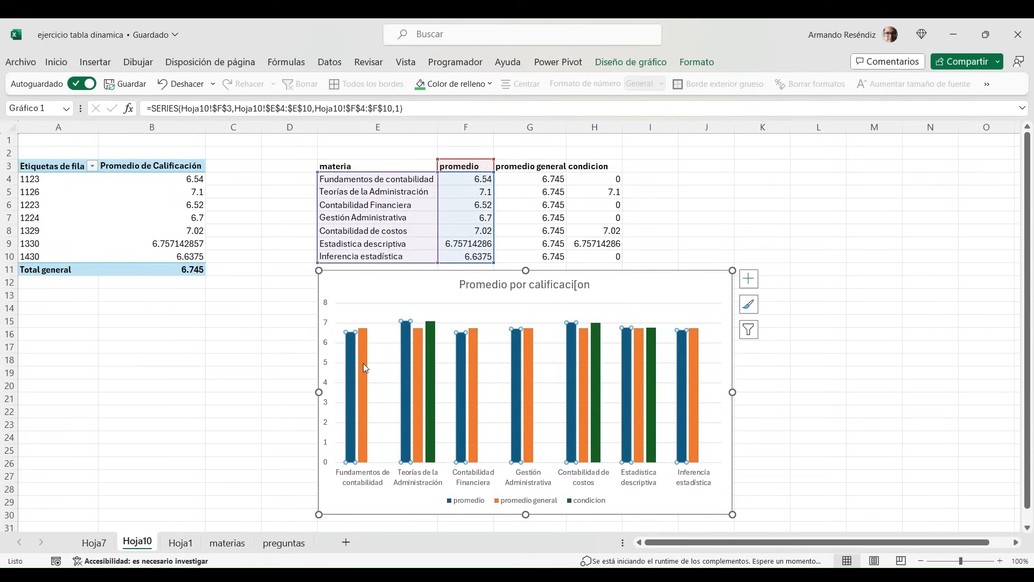
pyautogui.click(363, 363)
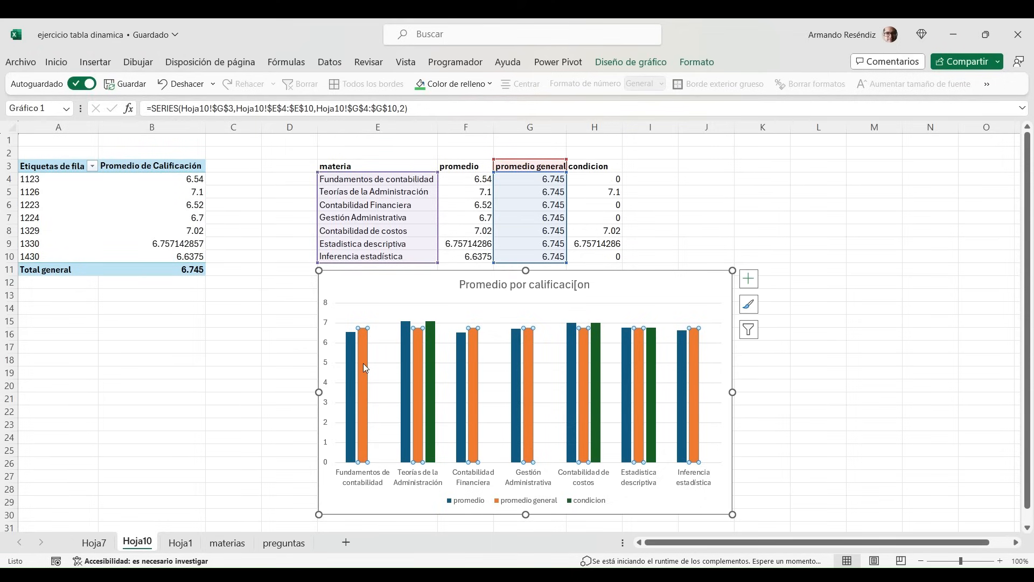
pyautogui.click(431, 365)
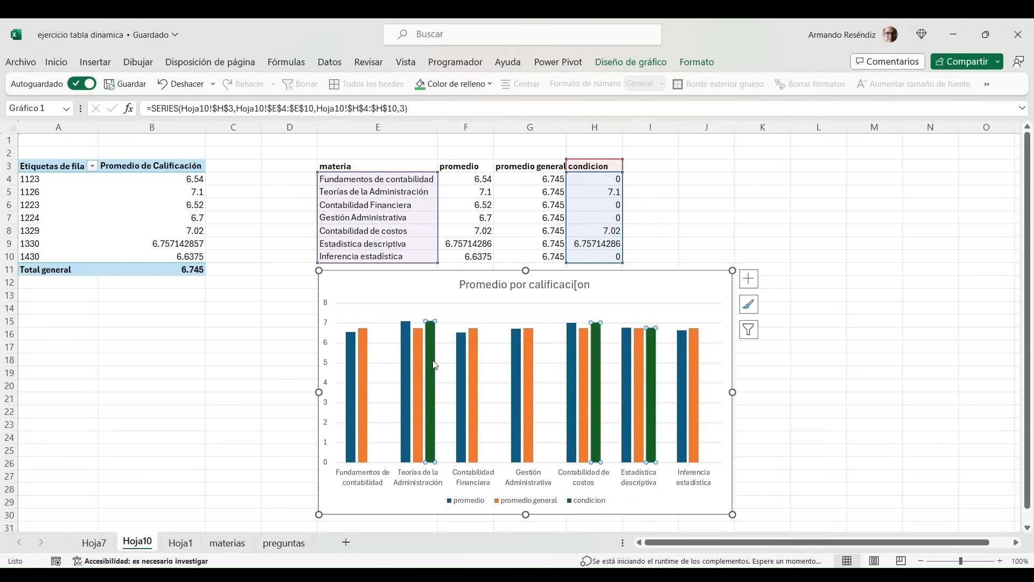
pyautogui.click(347, 354)
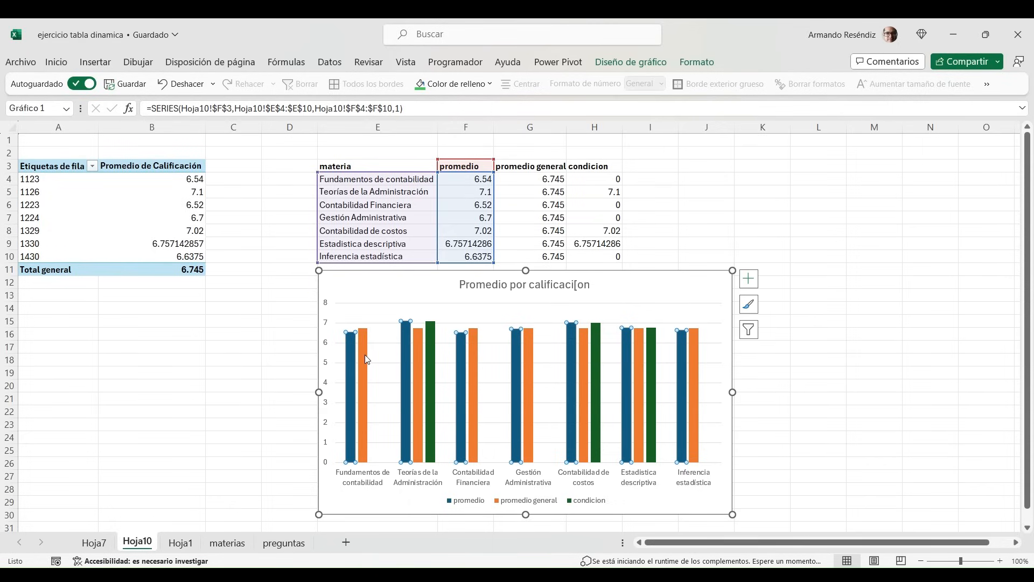
# Change the promedio general series to a line chart type, keeping the other two series as clustered columns
pyautogui.click(364, 354)
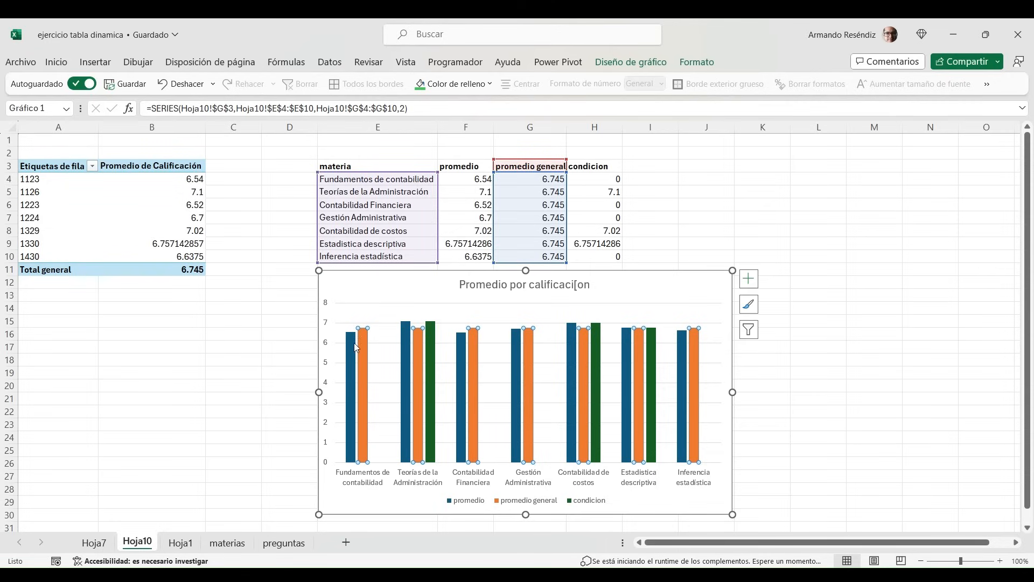
pyautogui.rightClick(365, 348)
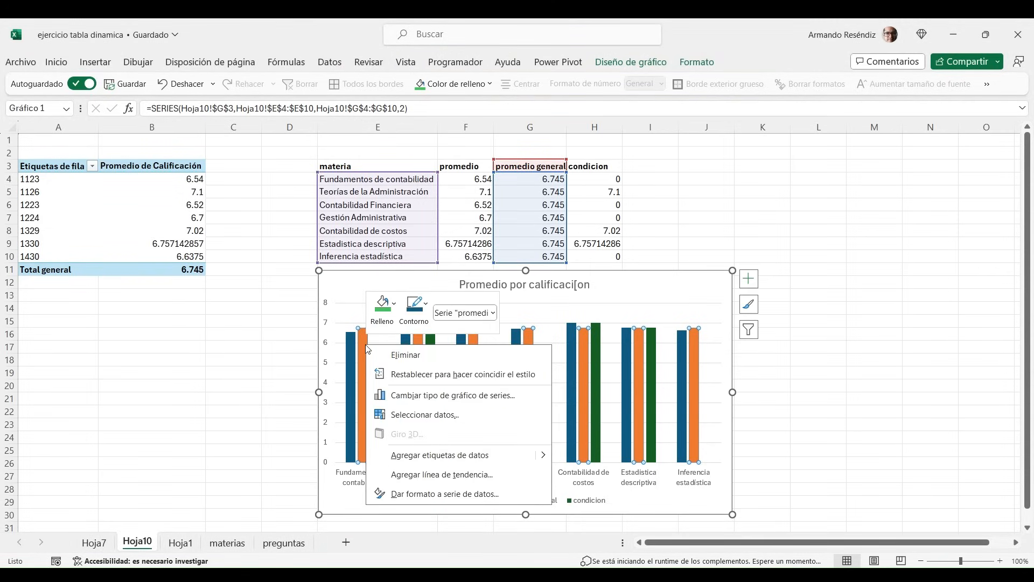
pyautogui.click(469, 396)
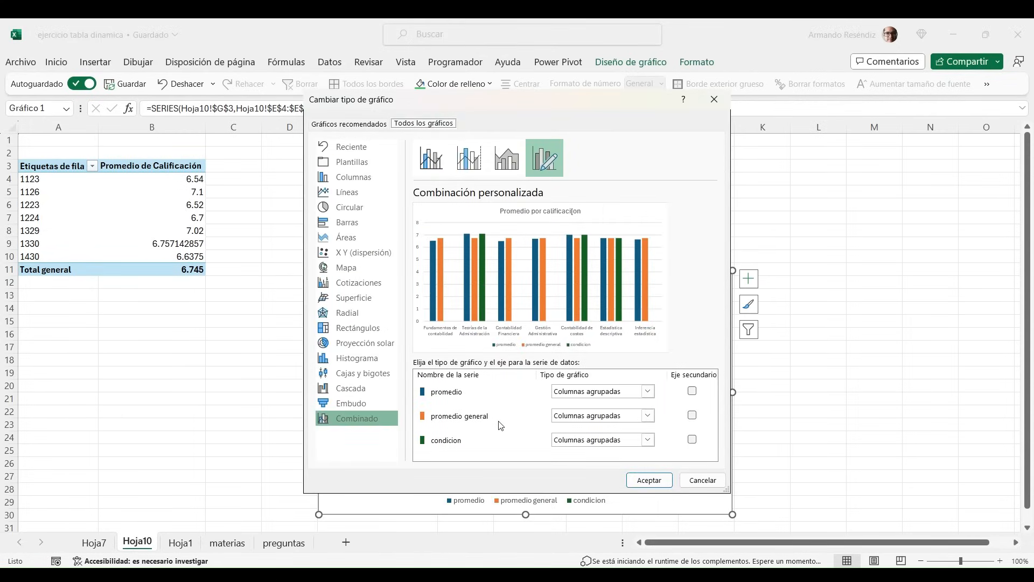
pyautogui.click(649, 415)
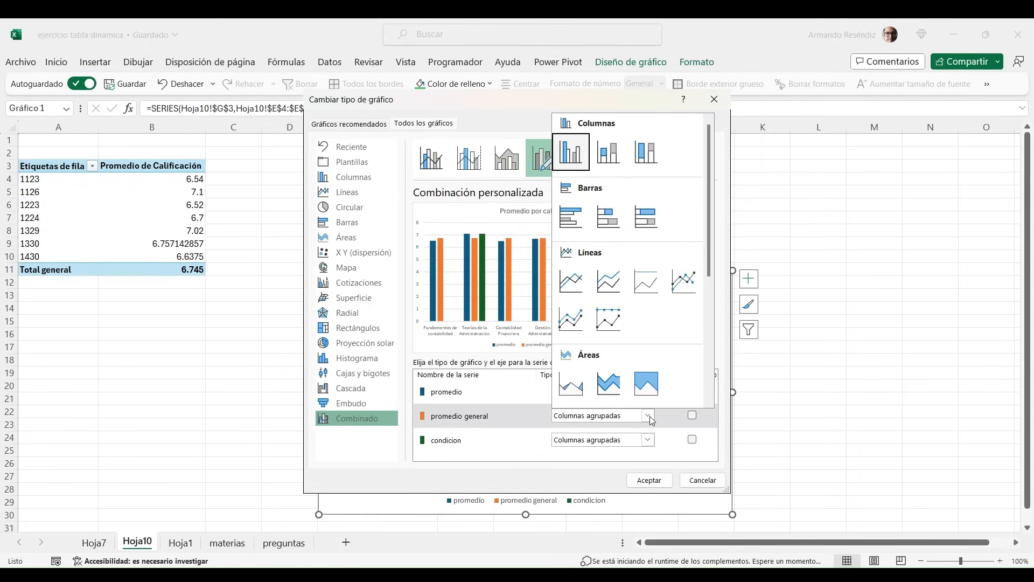
pyautogui.click(575, 280)
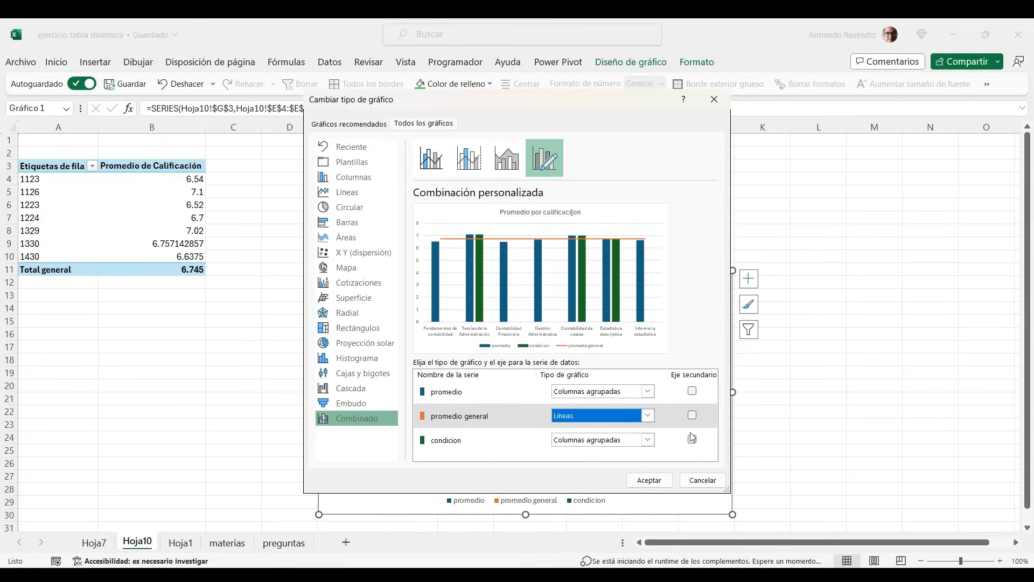
pyautogui.click(654, 482)
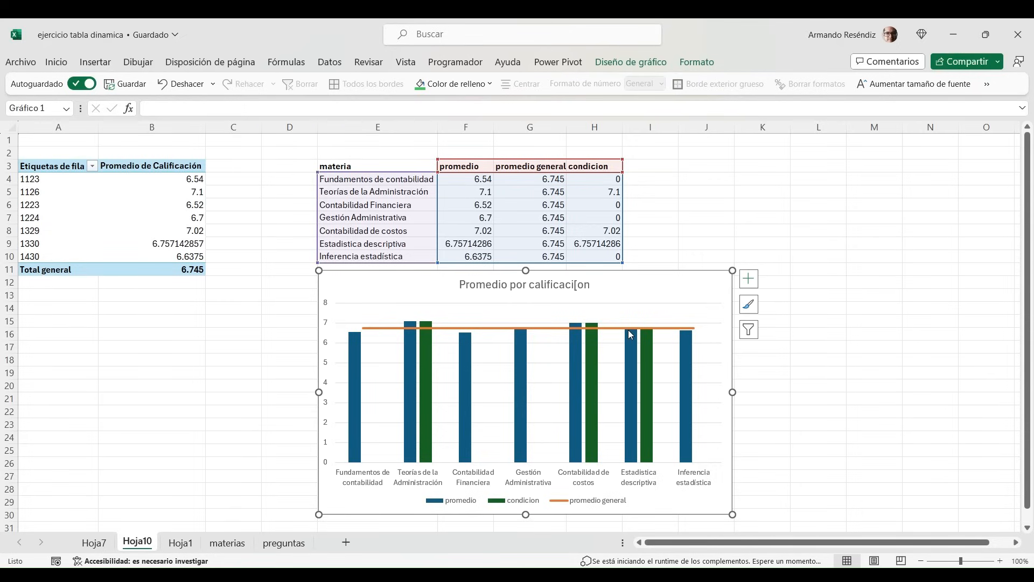
# Compare with the example chart on Hoja7 and set the condicion series overlap on Hoja10 to 50%
pyautogui.click(102, 543)
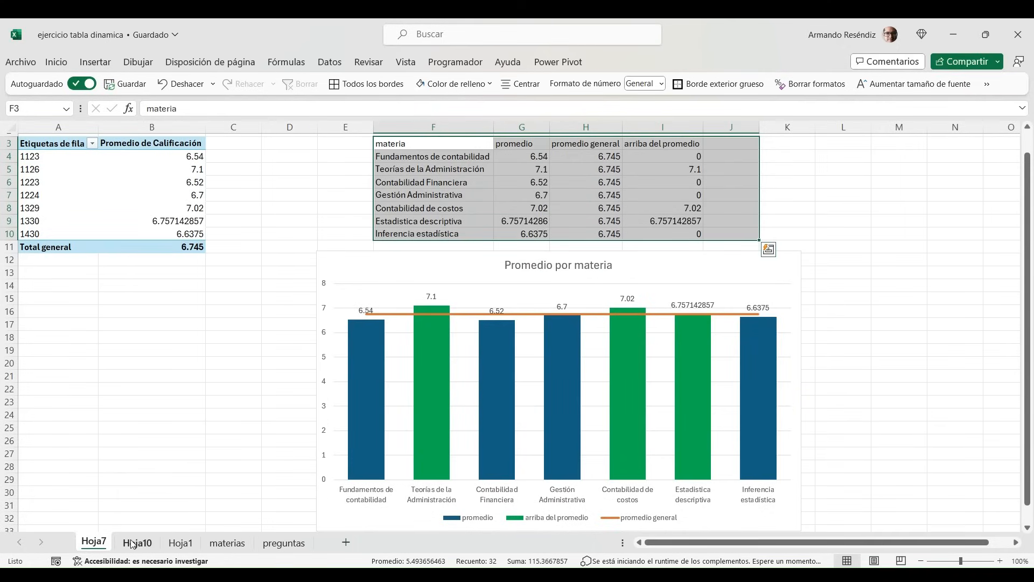
pyautogui.click(146, 544)
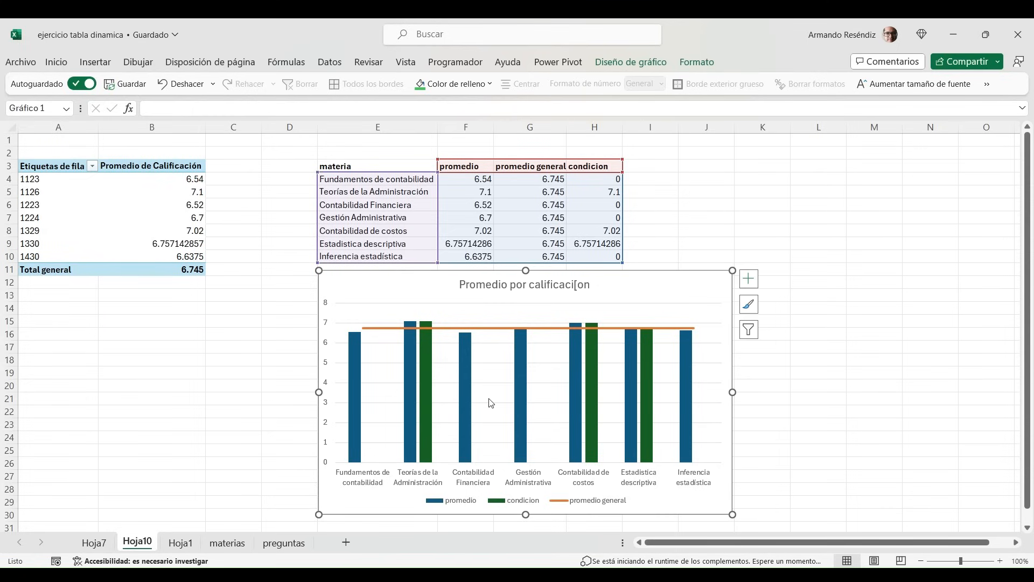
pyautogui.click(430, 376)
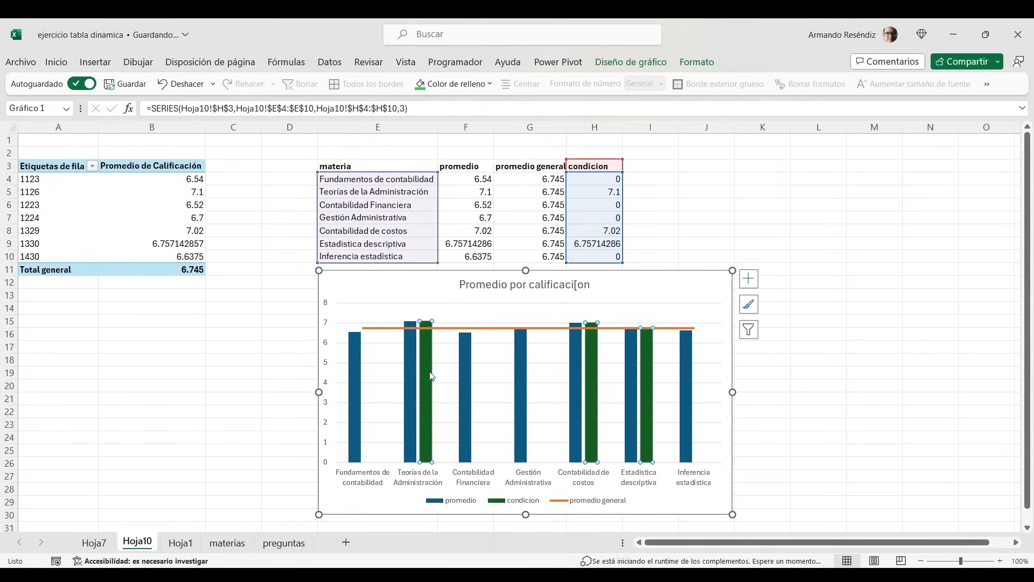
pyautogui.rightClick(431, 376)
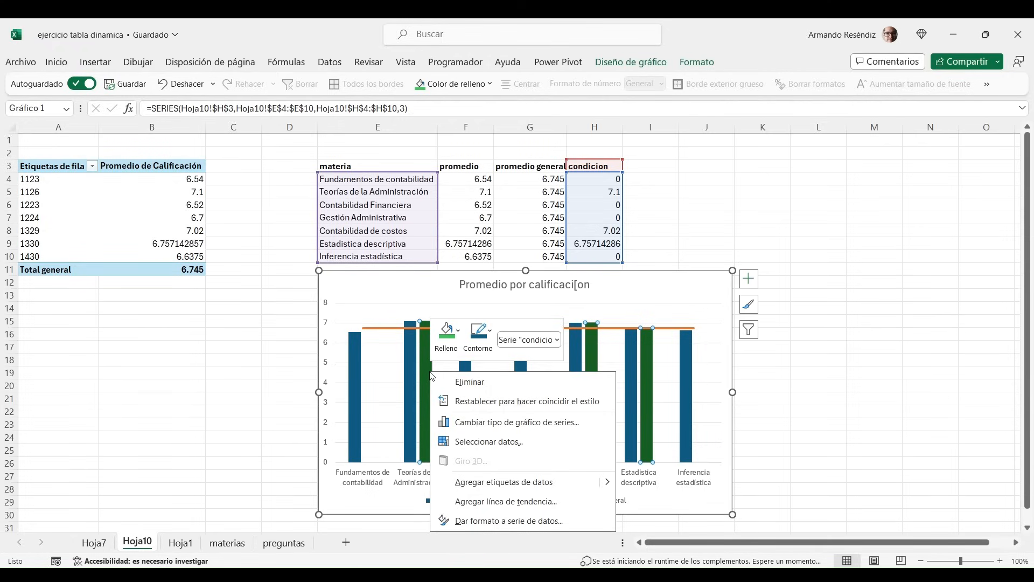
pyautogui.click(529, 522)
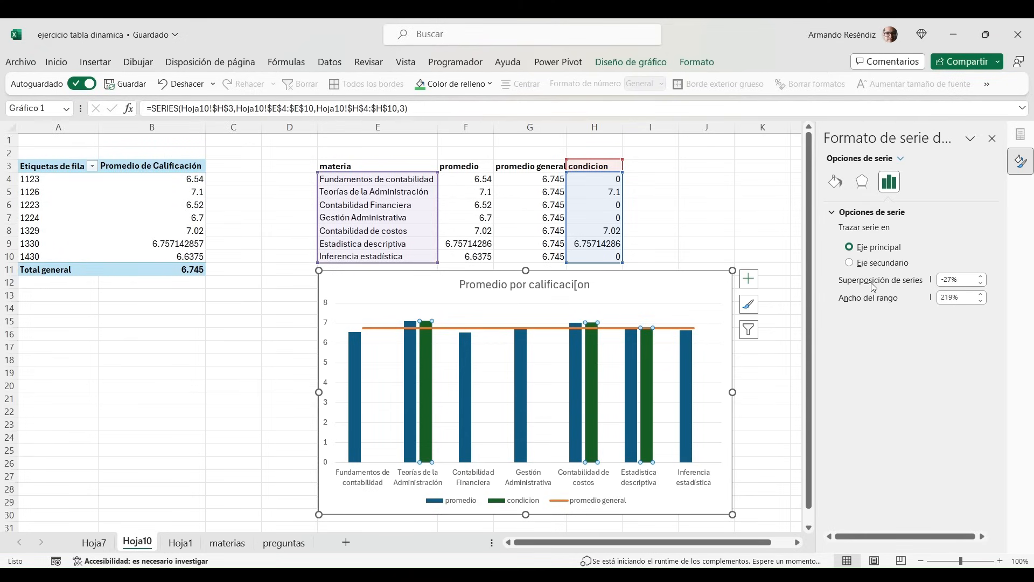
pyautogui.click(972, 279)
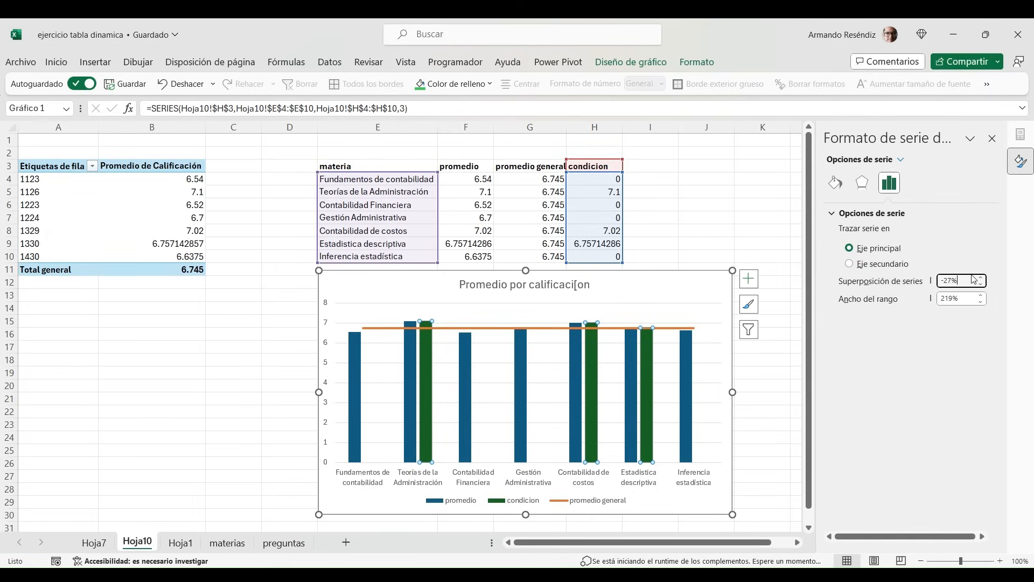
pyautogui.press('BackSpace')
pyautogui.press('BackSpace')
pyautogui.press('BackSpace')
pyautogui.press('BackSpace')
pyautogui.write('50')
pyautogui.press('Return')
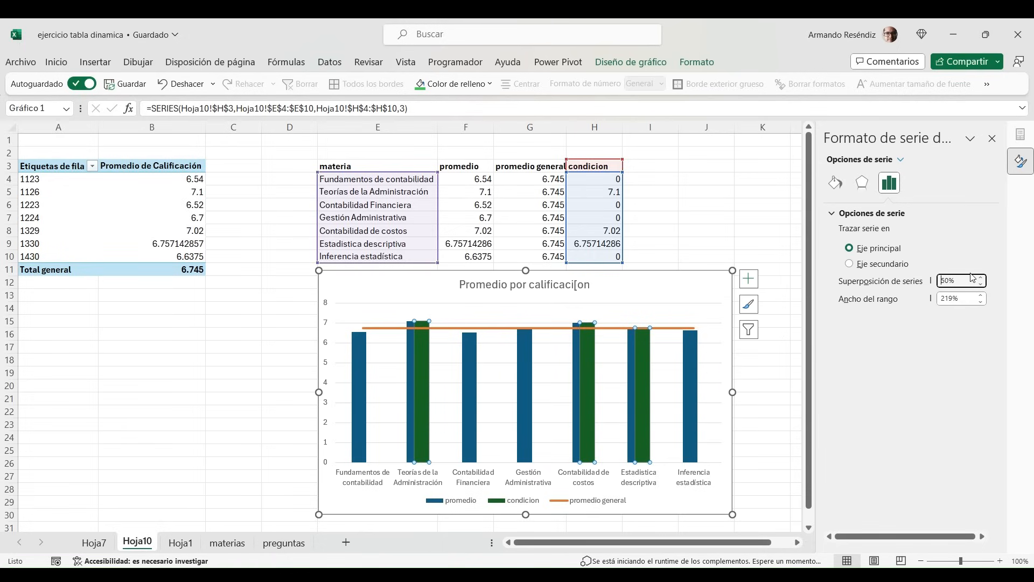
# Set the series overlap to 100% so the condicion columns cover the promedio columns
pyautogui.click(961, 279)
pyautogui.press('BackSpace')
pyautogui.press('BackSpace')
pyautogui.press('BackSpace')
pyautogui.write('100')
pyautogui.press('Return')
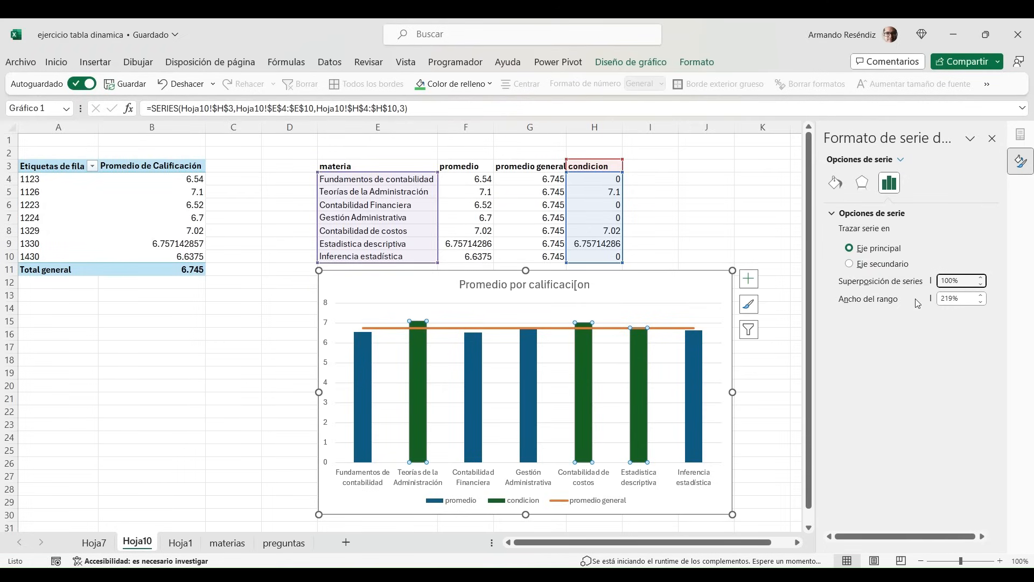
# Set the gap width of the chart columns to 100%
pyautogui.click(966, 298)
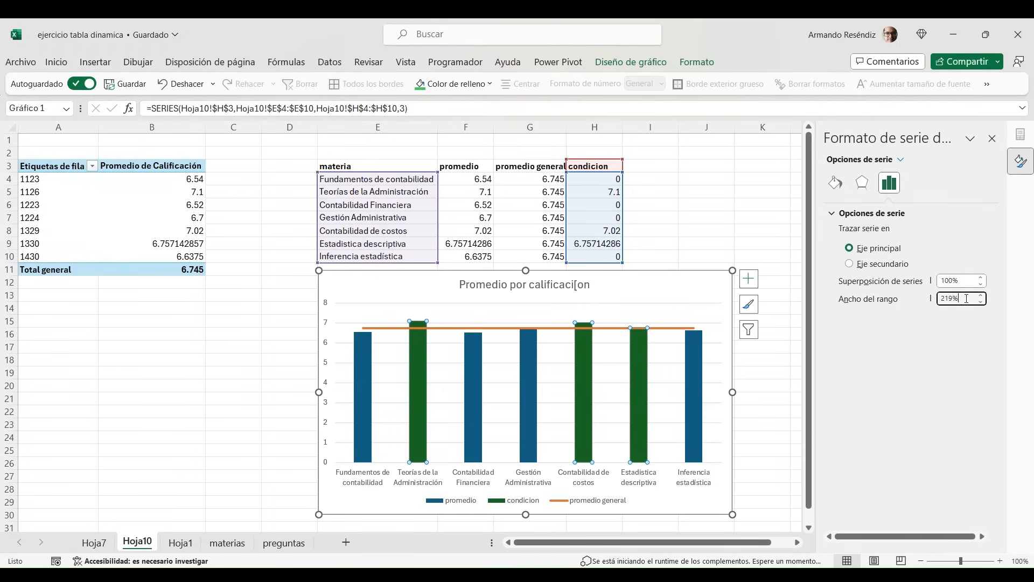
pyautogui.press('BackSpace')
pyautogui.press('BackSpace')
pyautogui.press('BackSpace')
pyautogui.press('BackSpace')
pyautogui.write('100')
pyautogui.press('Return')
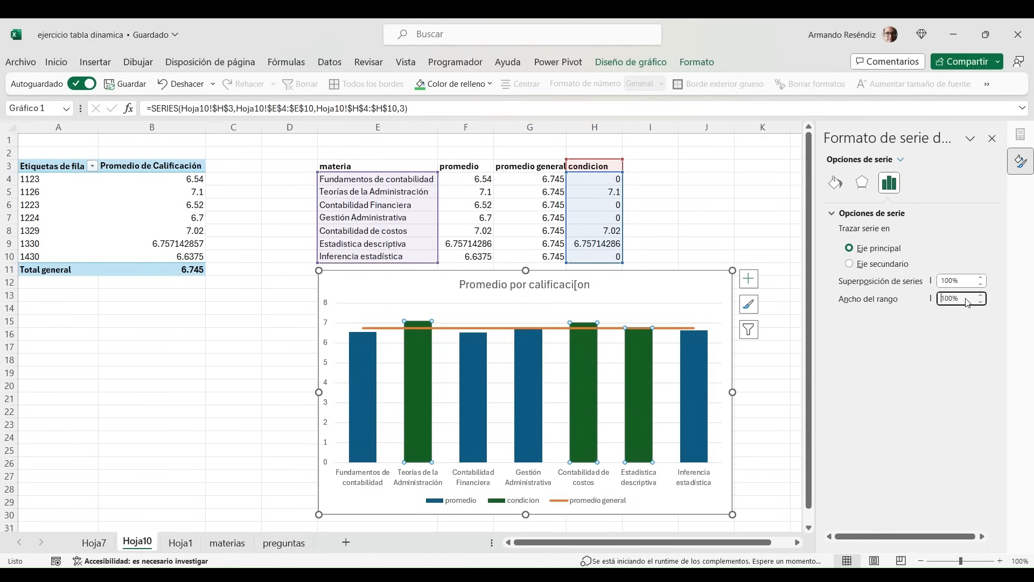
# Reduce the gap width of the chart columns to 80%
pyautogui.press('Delete')
pyautogui.press('Delete')
pyautogui.press('Delete')
pyautogui.press('Delete')
pyautogui.write('80')
pyautogui.press('Return')
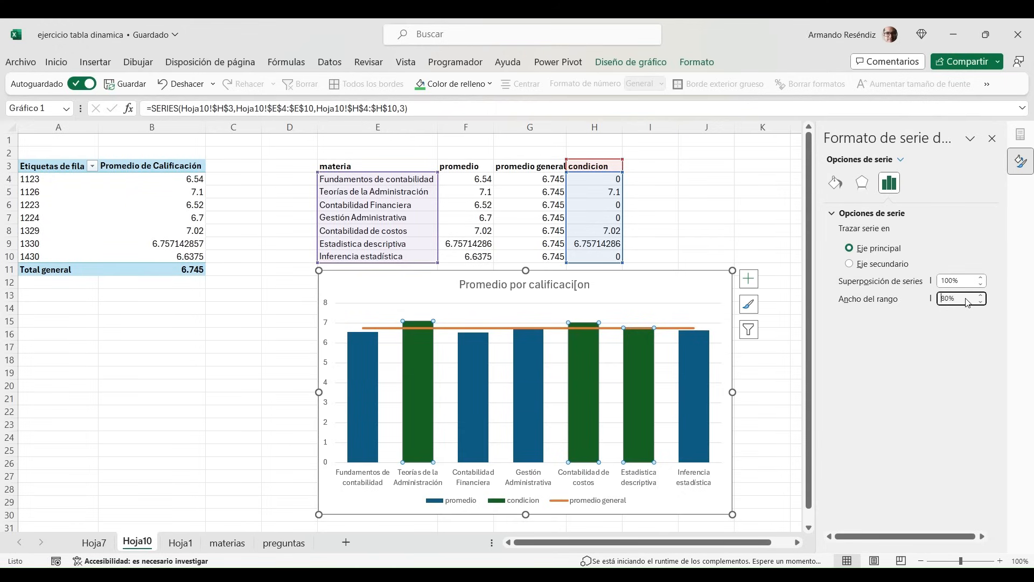
# Fill the condicion columns with a solid medium green theme colour and close the series formatting
pyautogui.click(838, 190)
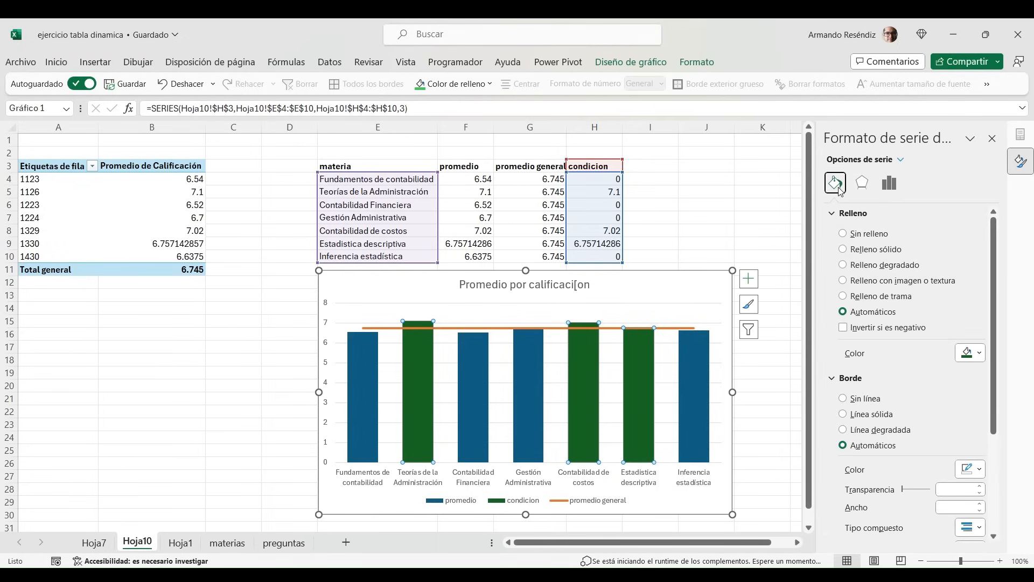
pyautogui.click(979, 354)
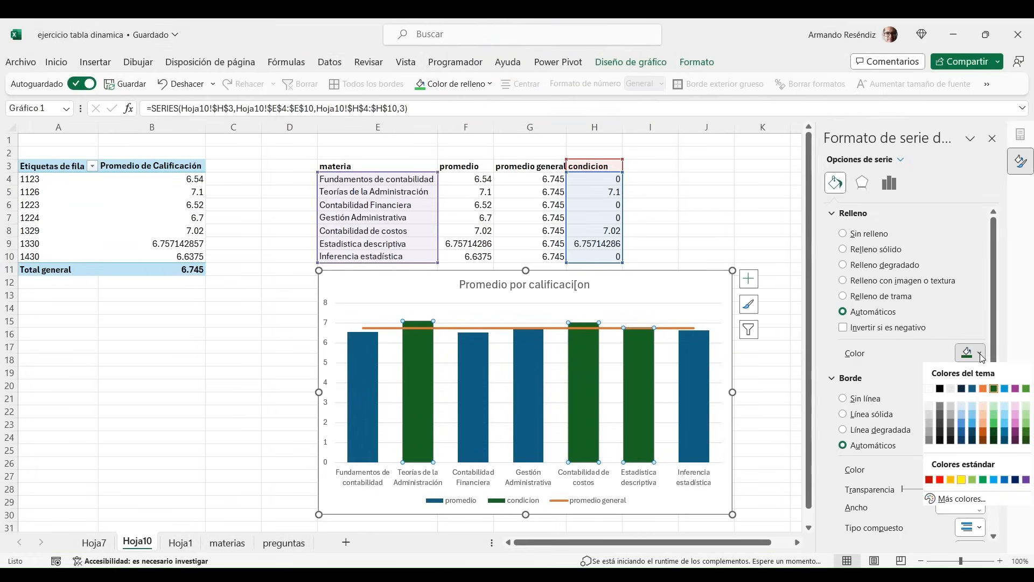
pyautogui.click(993, 415)
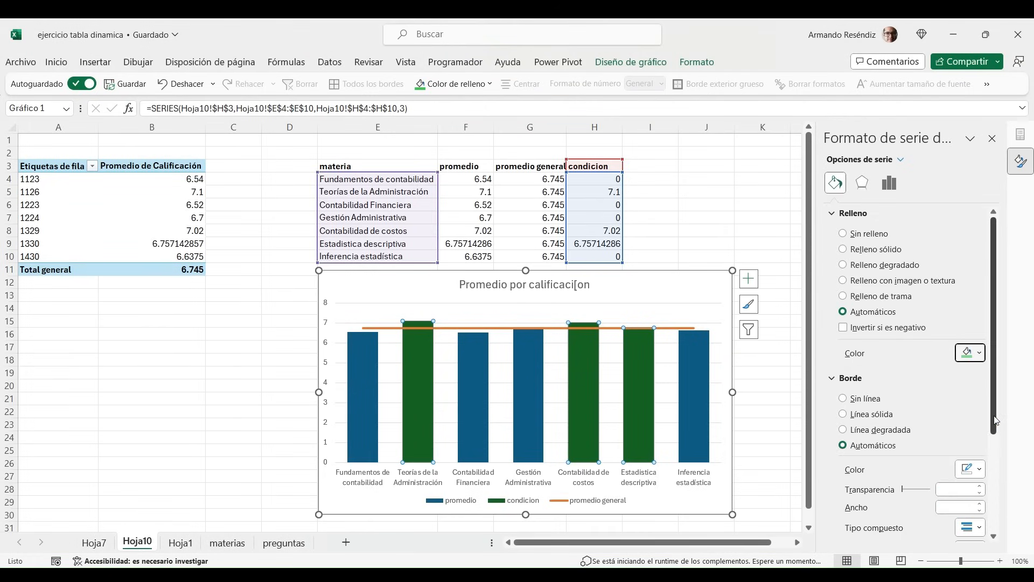
pyautogui.click(981, 354)
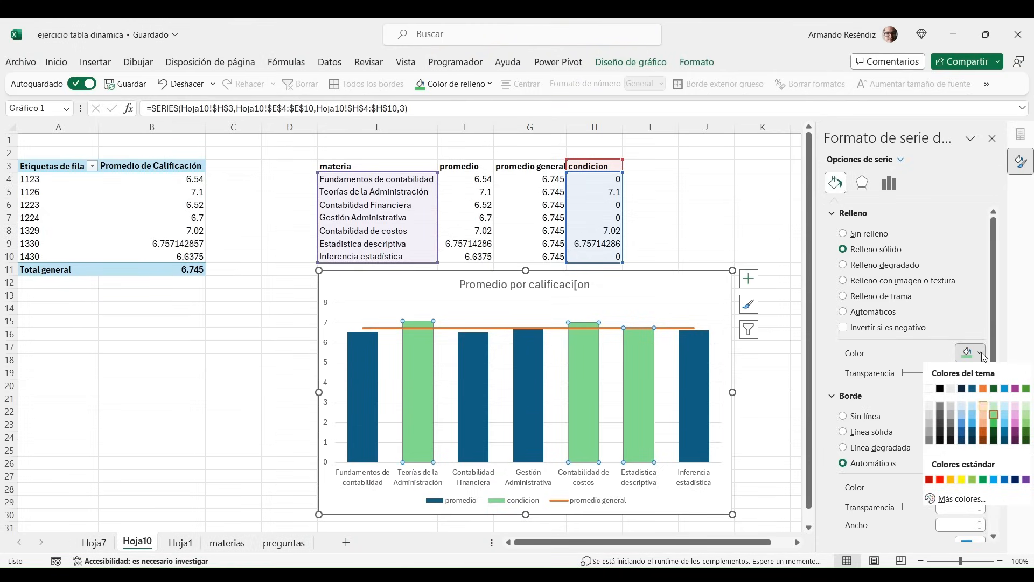
pyautogui.click(994, 426)
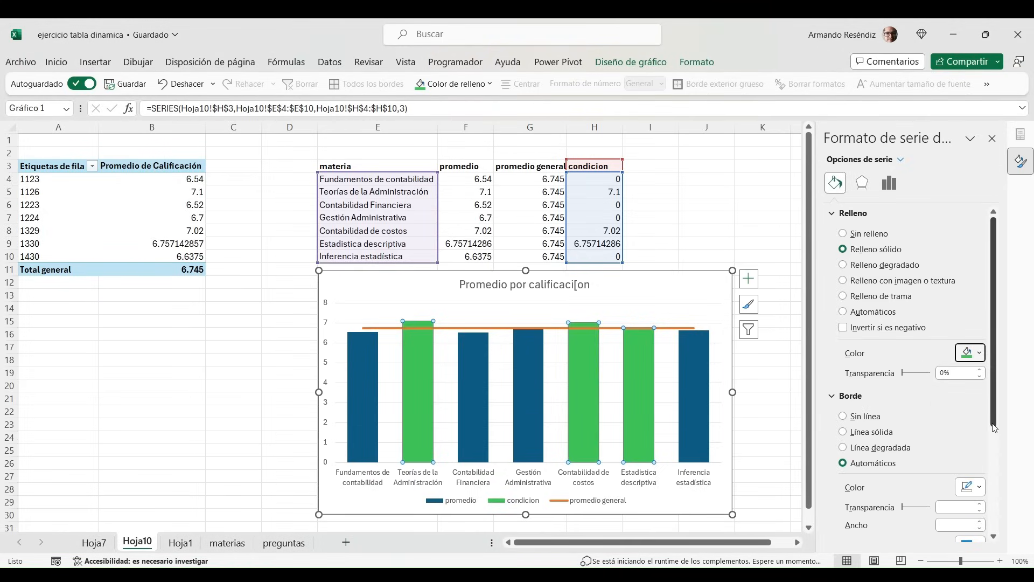
pyautogui.click(992, 139)
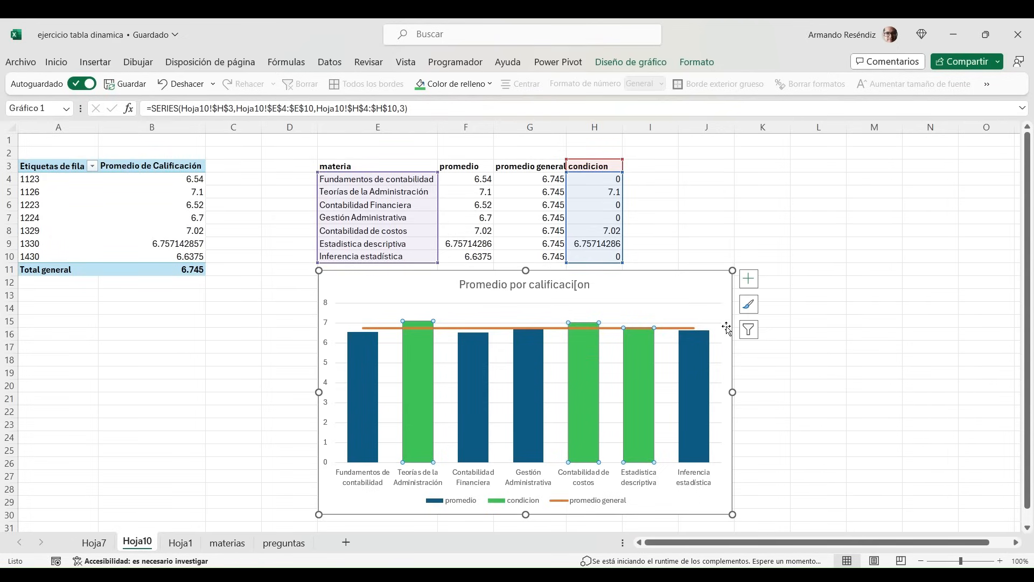
# Add data labels to the promedio series and deselect the chart
pyautogui.click(707, 347)
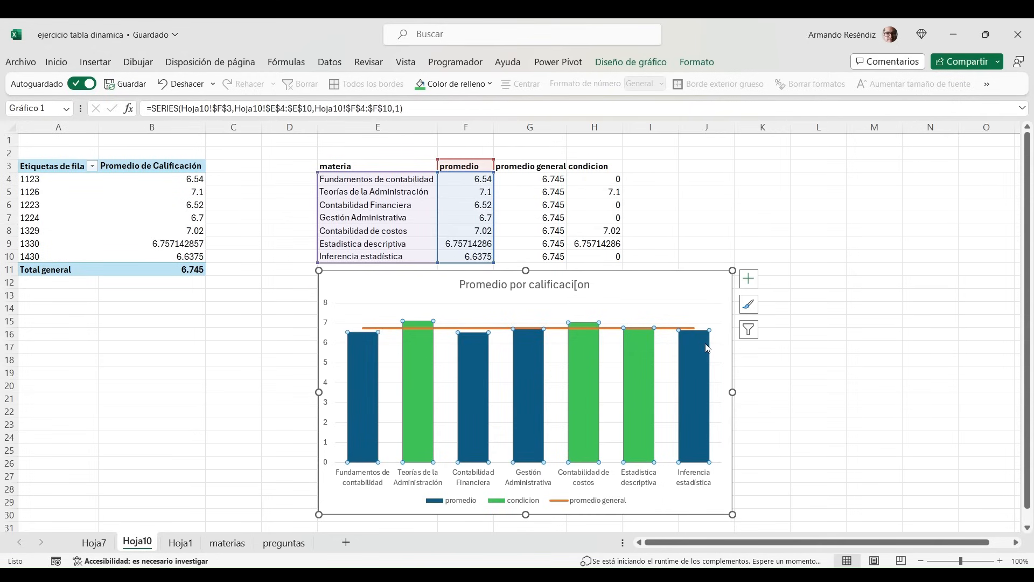
pyautogui.rightClick(707, 347)
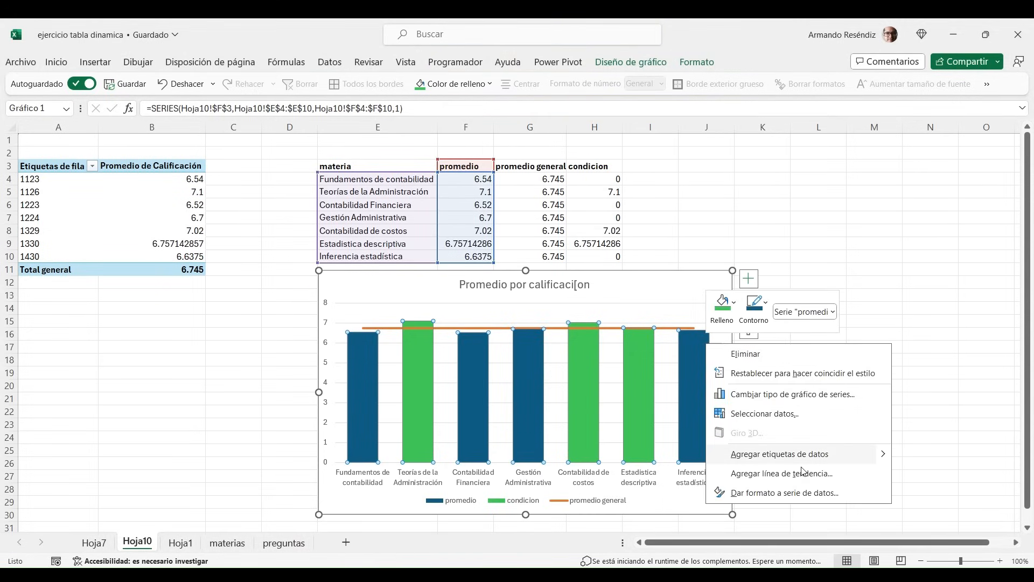
pyautogui.click(782, 454)
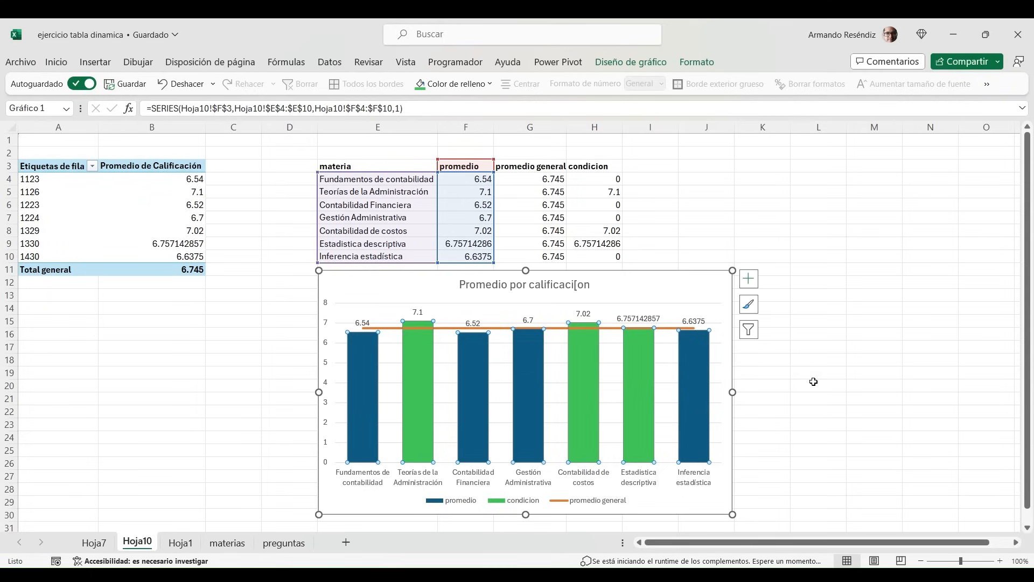
pyautogui.click(701, 224)
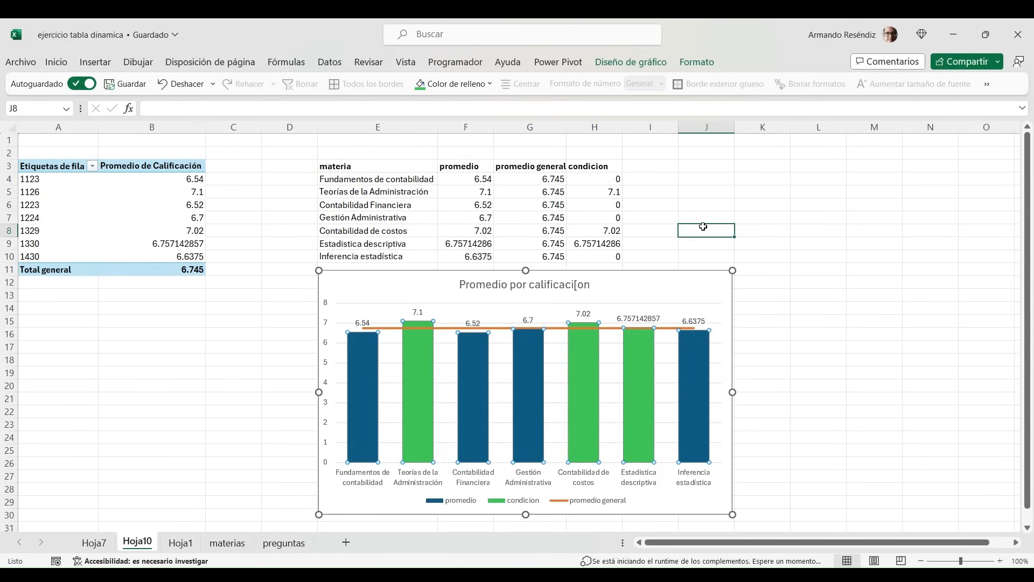
# Sort the pivot table by Promedio de Calificación from smallest to largest
pyautogui.moveTo(377, 166); pyautogui.dragTo(614, 257)
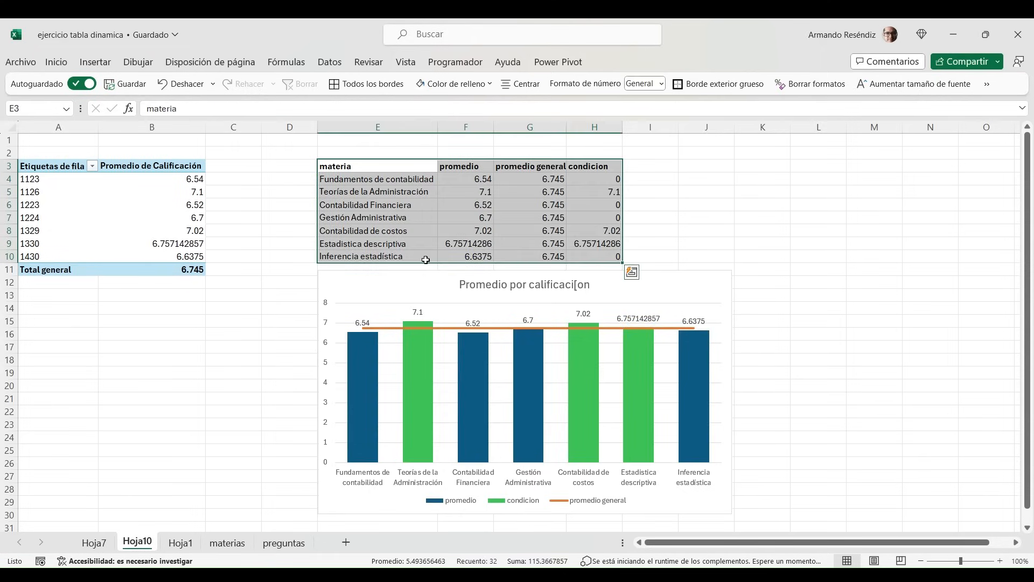
pyautogui.click(192, 257)
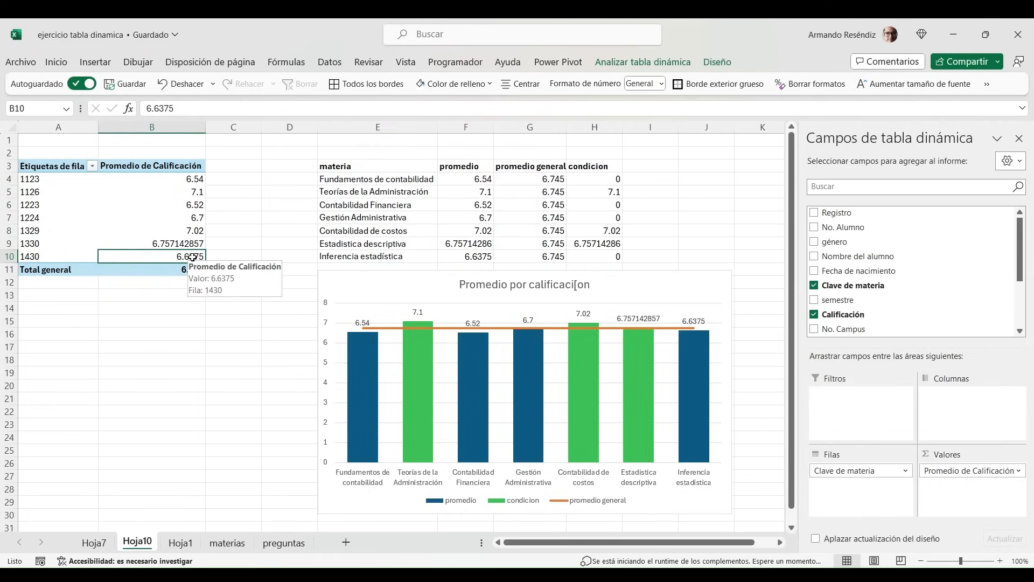
pyautogui.rightClick(193, 257)
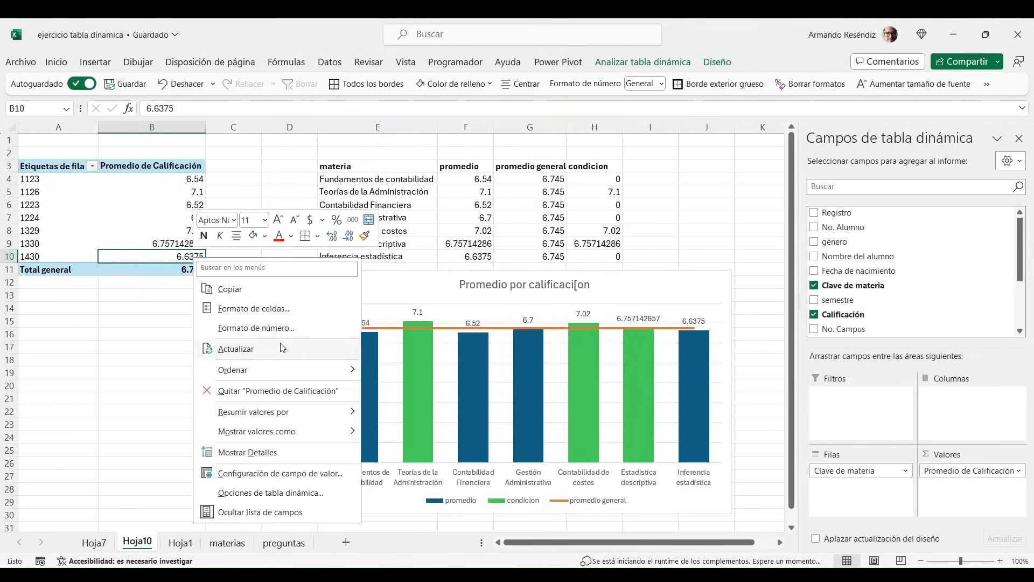
pyautogui.moveTo(290, 370)
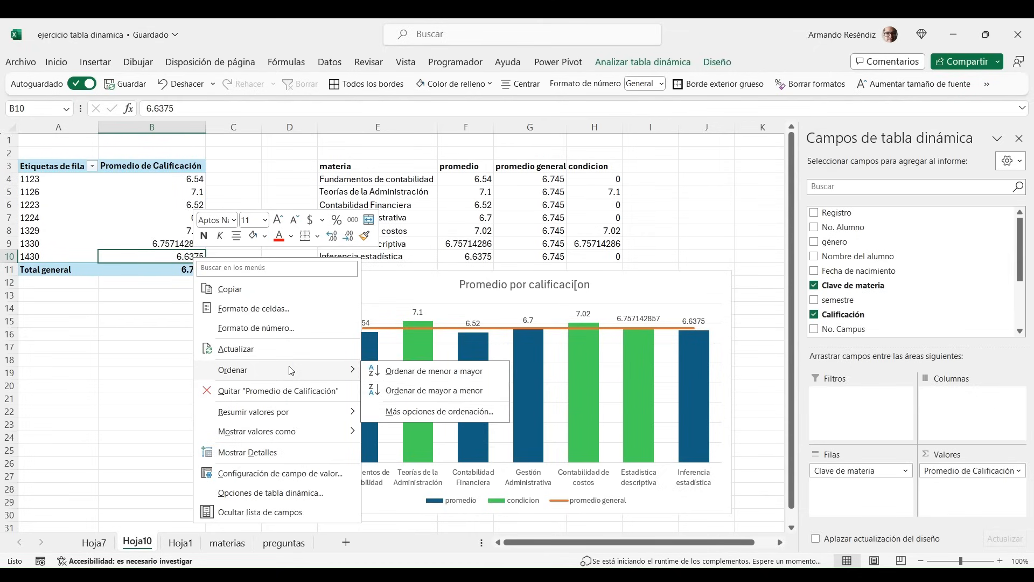
pyautogui.click(466, 372)
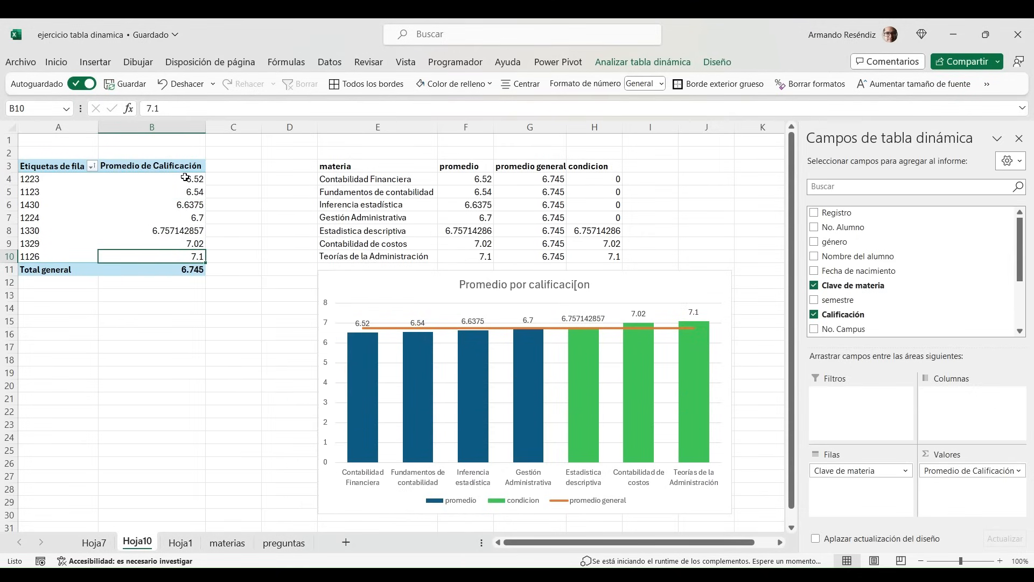
# Review the summary table E3:H10 and its chart, and undo the pivot table's ascending sort
pyautogui.moveTo(199, 259)
pyautogui.click(419, 177)
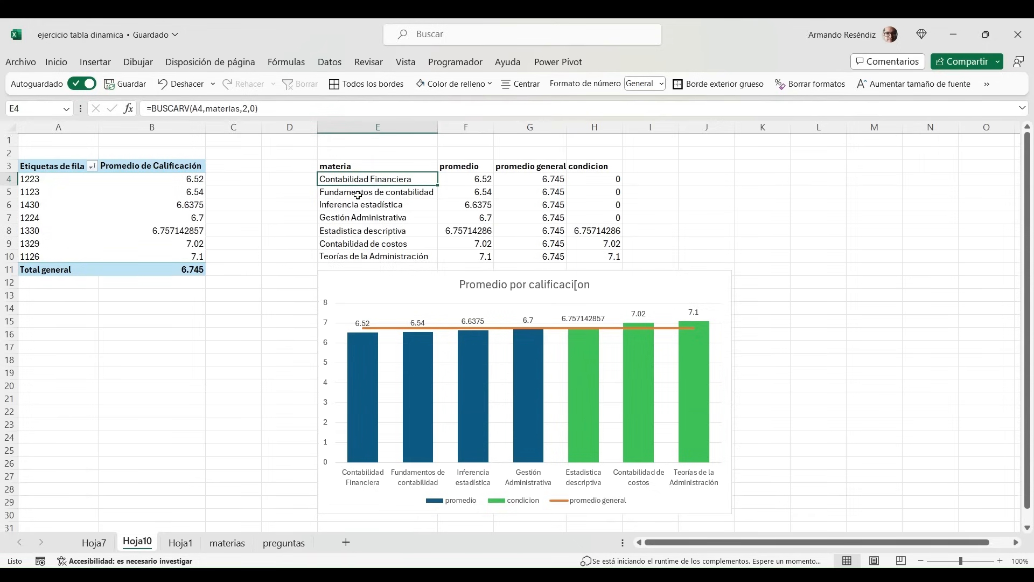
pyautogui.click(350, 159)
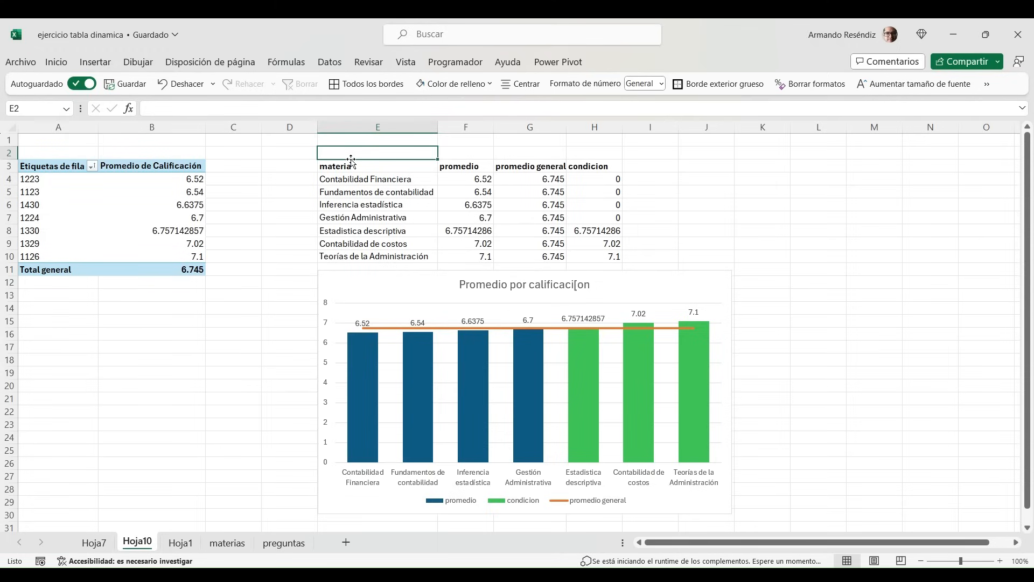
pyautogui.press('Down')
pyautogui.hotkey('ctrl', 'shift', 'Down')
pyautogui.hotkey('ctrl', 'shift', 'Right')
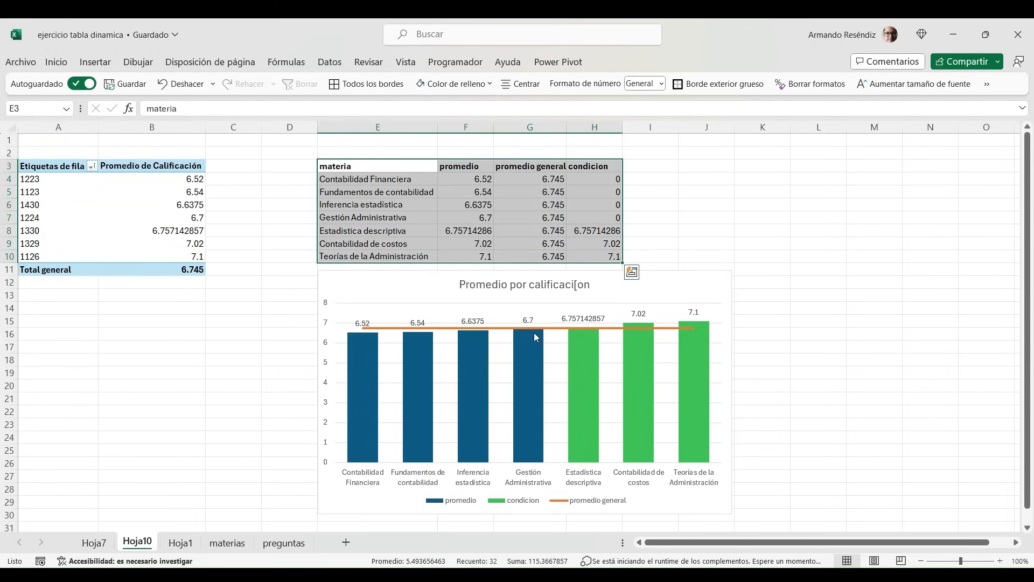
pyautogui.click(424, 304)
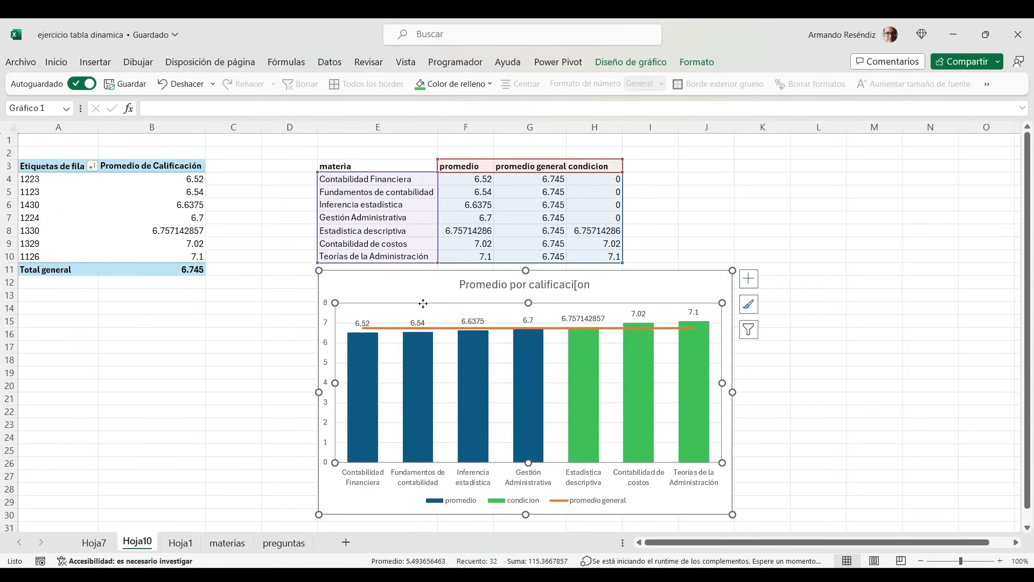
pyautogui.hotkey('ctrl', 'z')
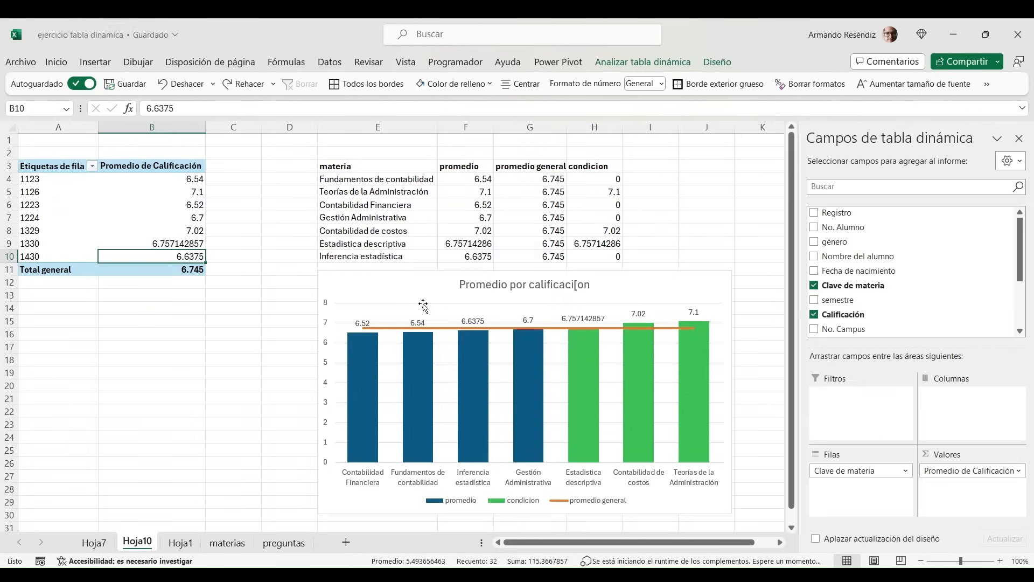